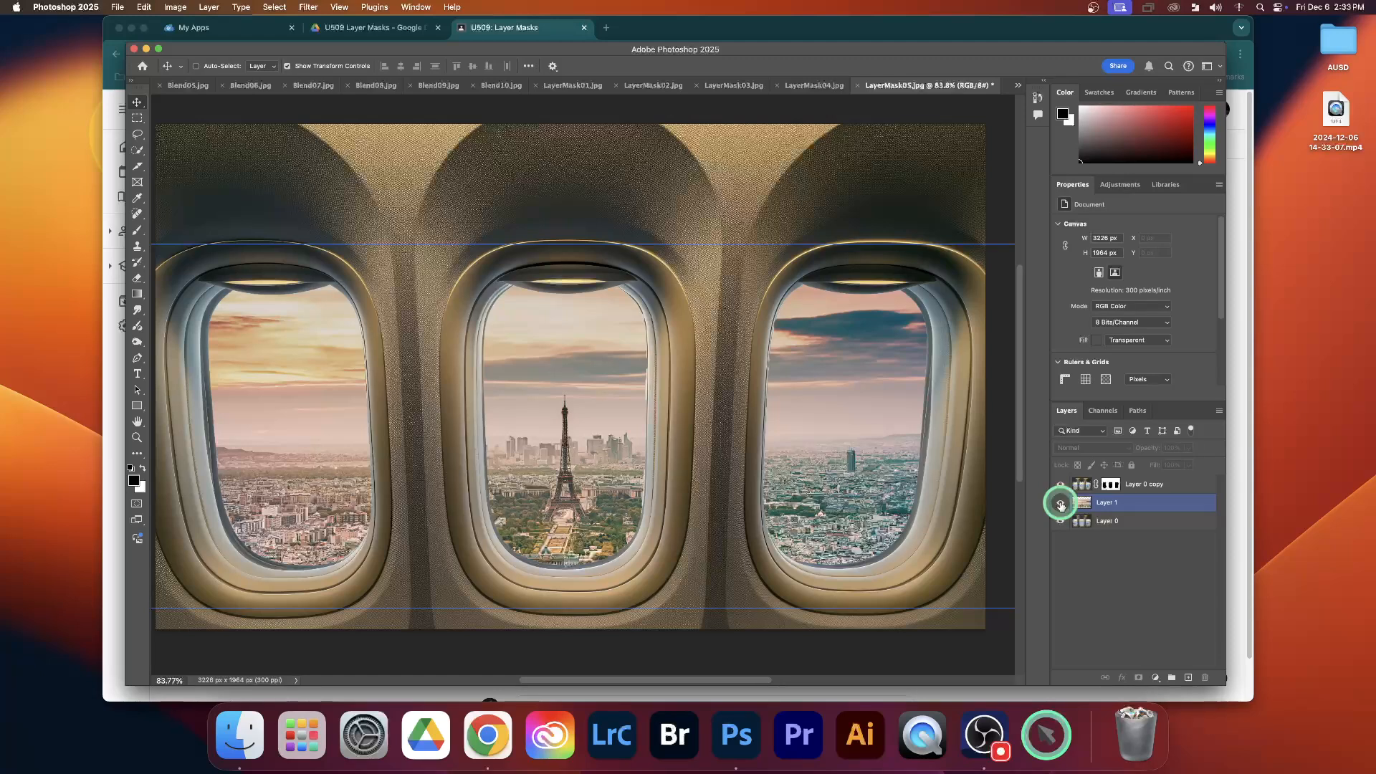
Toggle Layer 1's visibility to compare the airplane windows with and without the Paris view
{"action": "left_click", "coordinate": [1060, 503]}
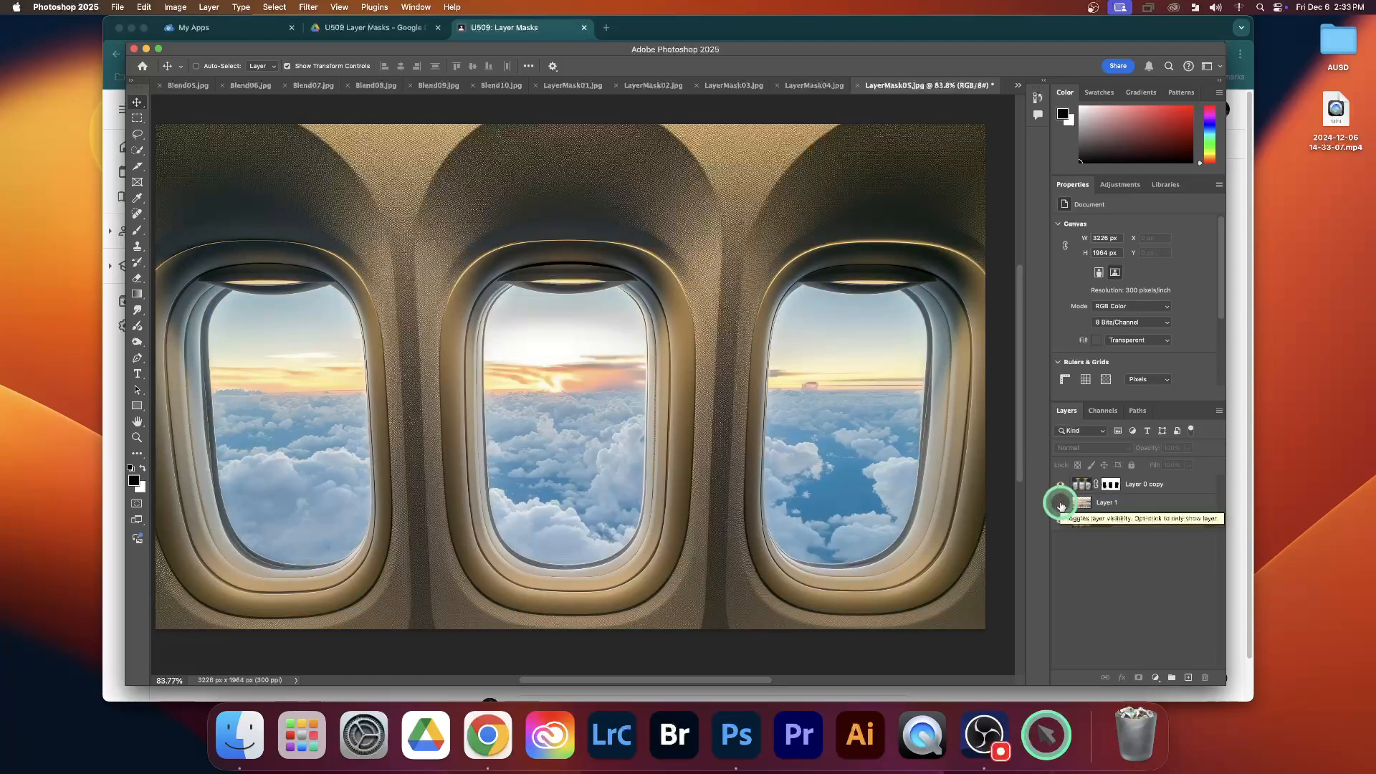
{"action": "left_click", "coordinate": [1061, 504]}
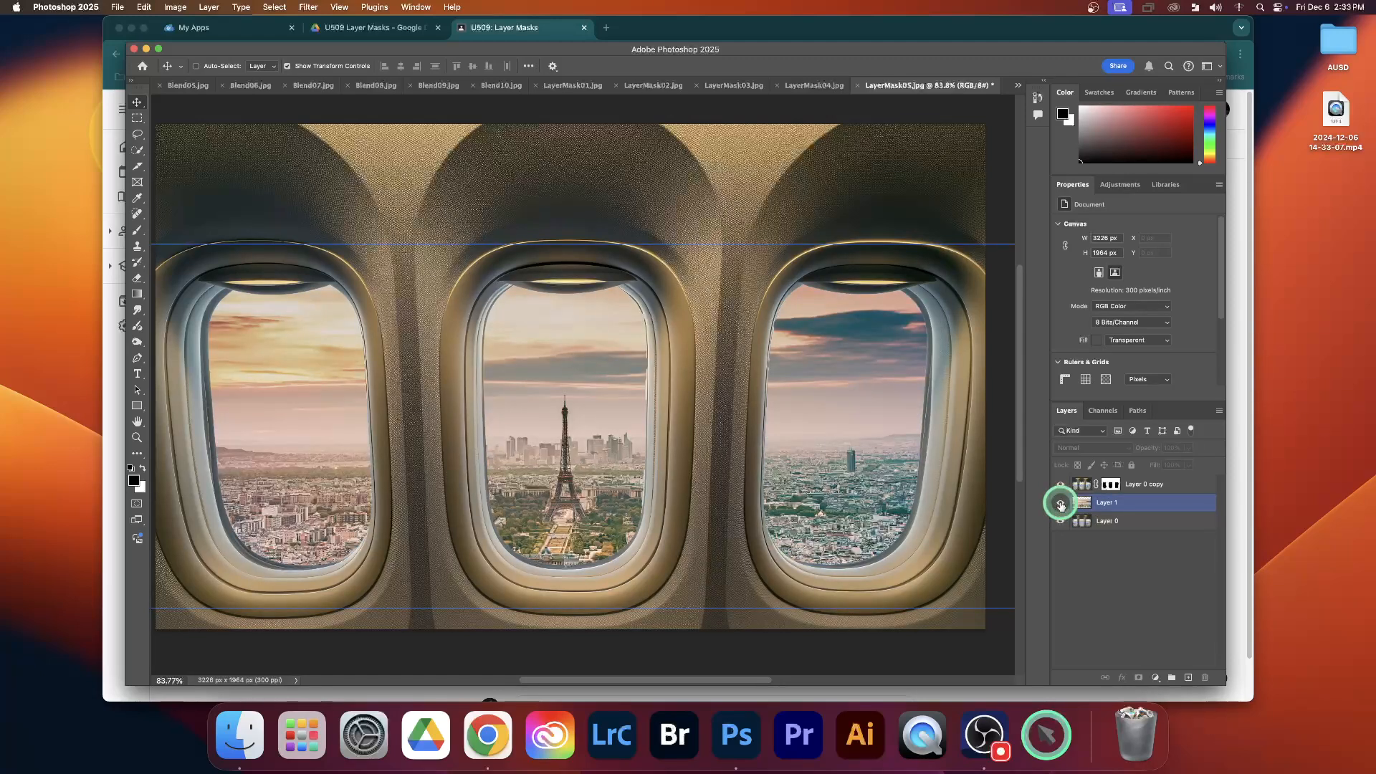
{"action": "left_click", "coordinate": [1060, 505]}
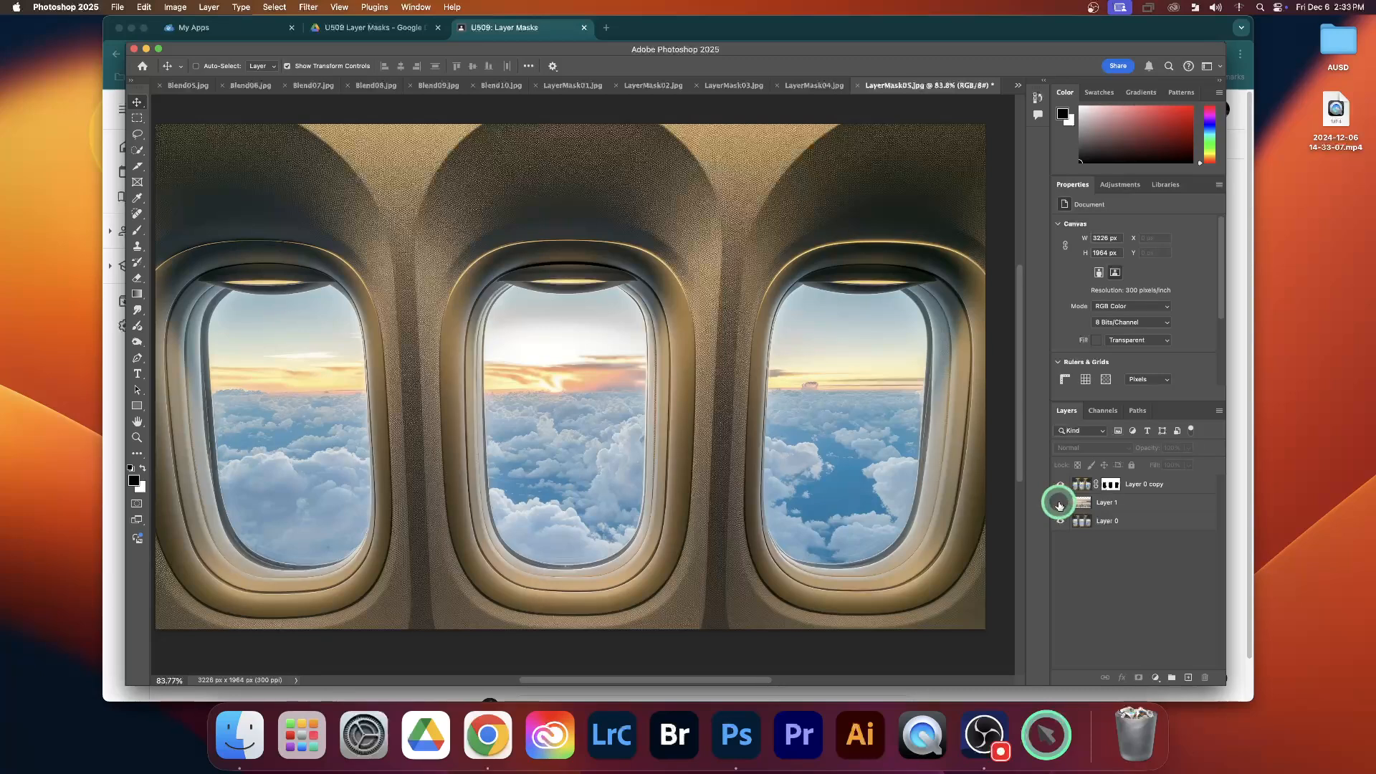
Switch to Chrome and review the U509: Layer Masks assignment title and instructions
{"action": "left_click", "coordinate": [1248, 656]}
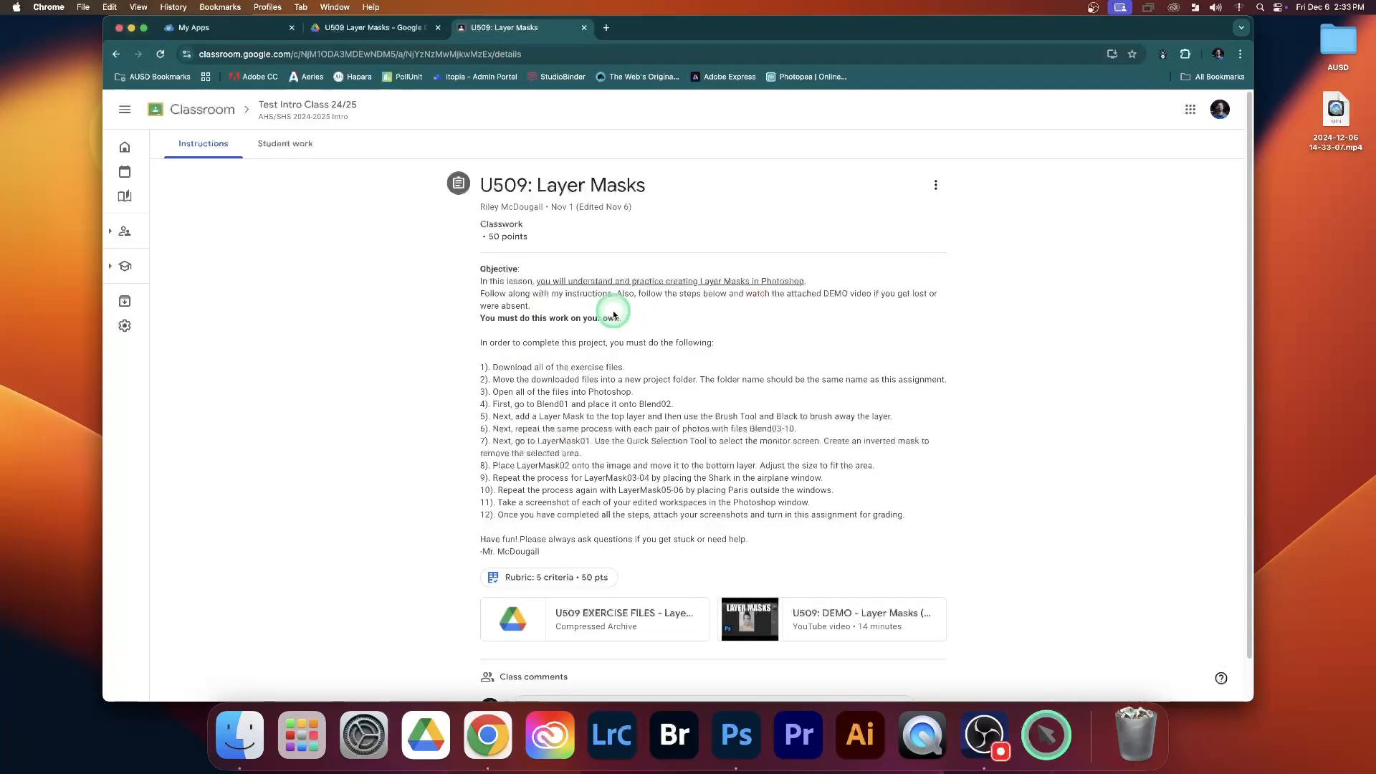
{"action": "left_click_drag", "start_coordinate": [476, 184], "coordinate": [654, 195]}
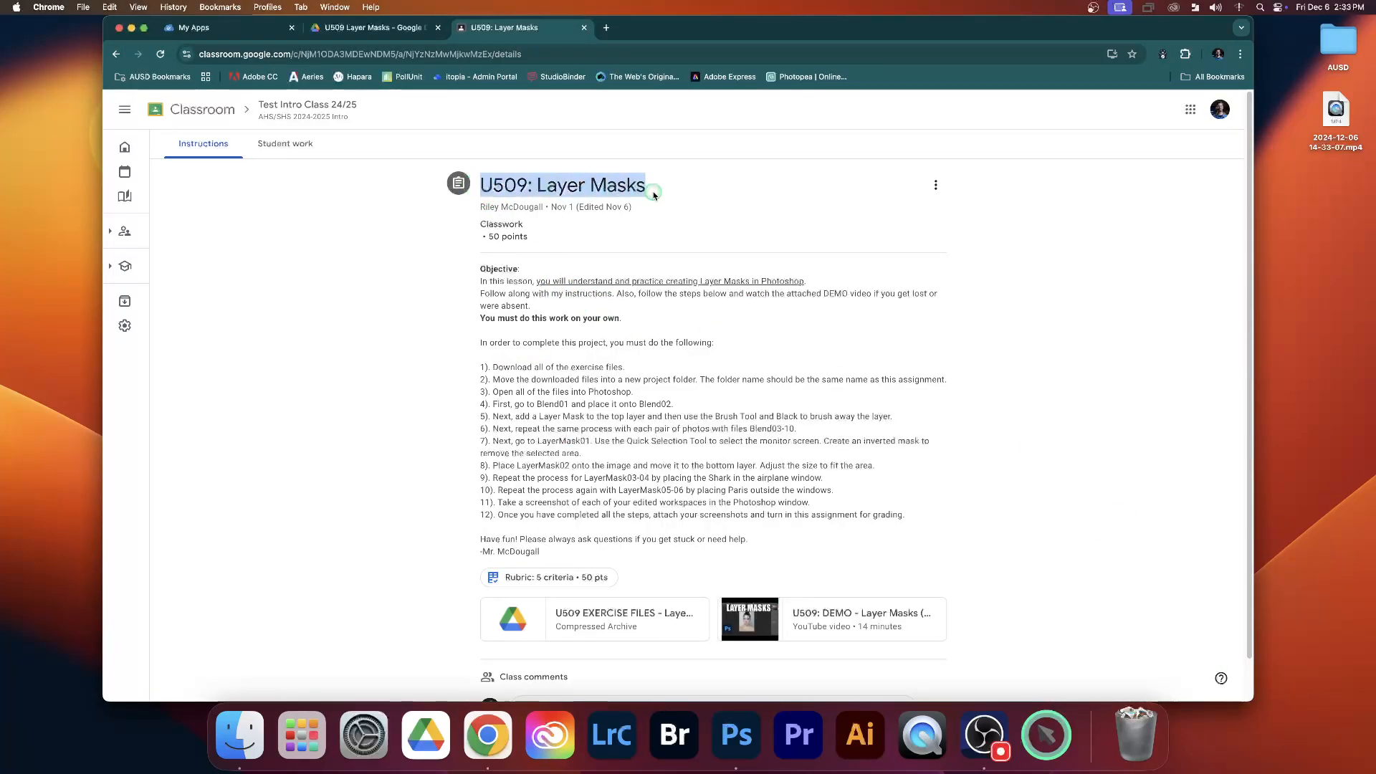
{"action": "left_click", "coordinate": [970, 359]}
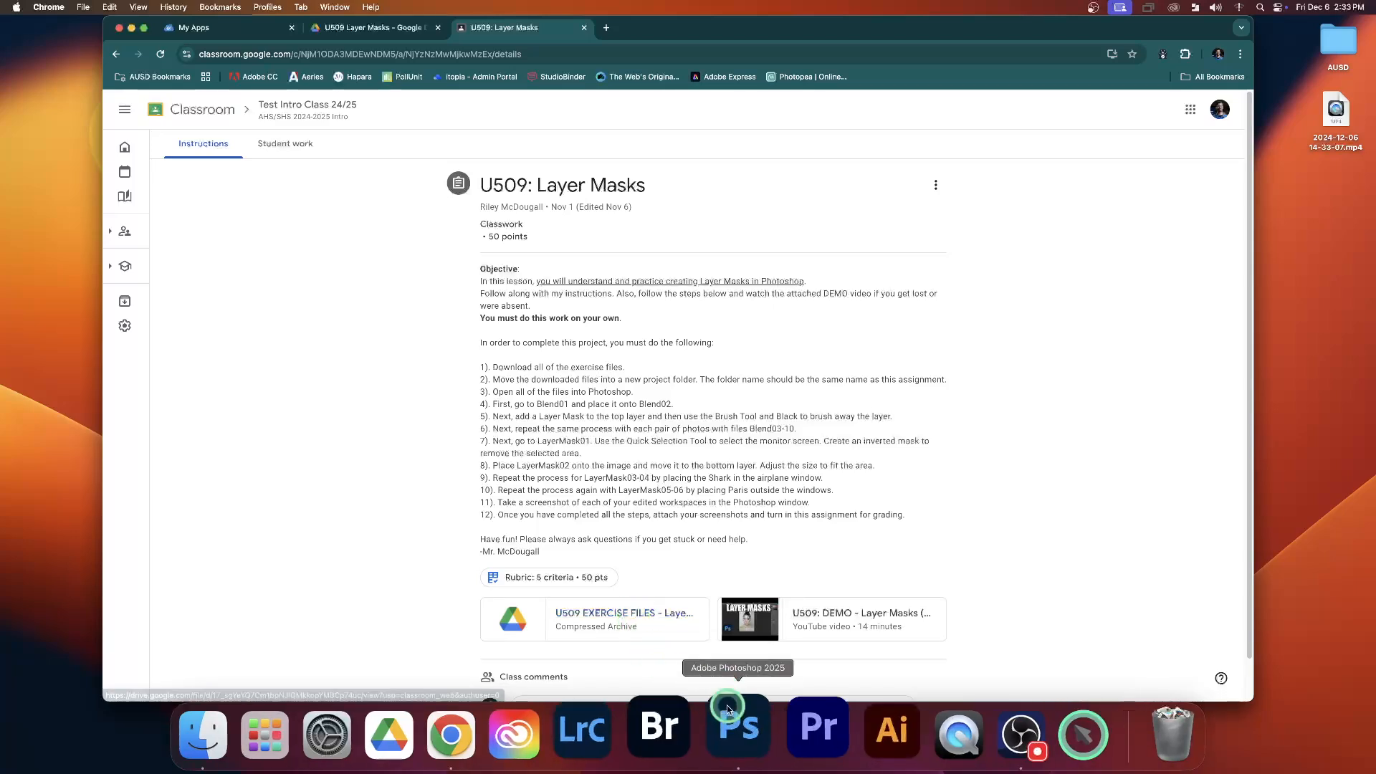
Switch to Photoshop and compare the Blend01.jpg and Blend02.jpg room photos
{"action": "left_click", "coordinate": [732, 725]}
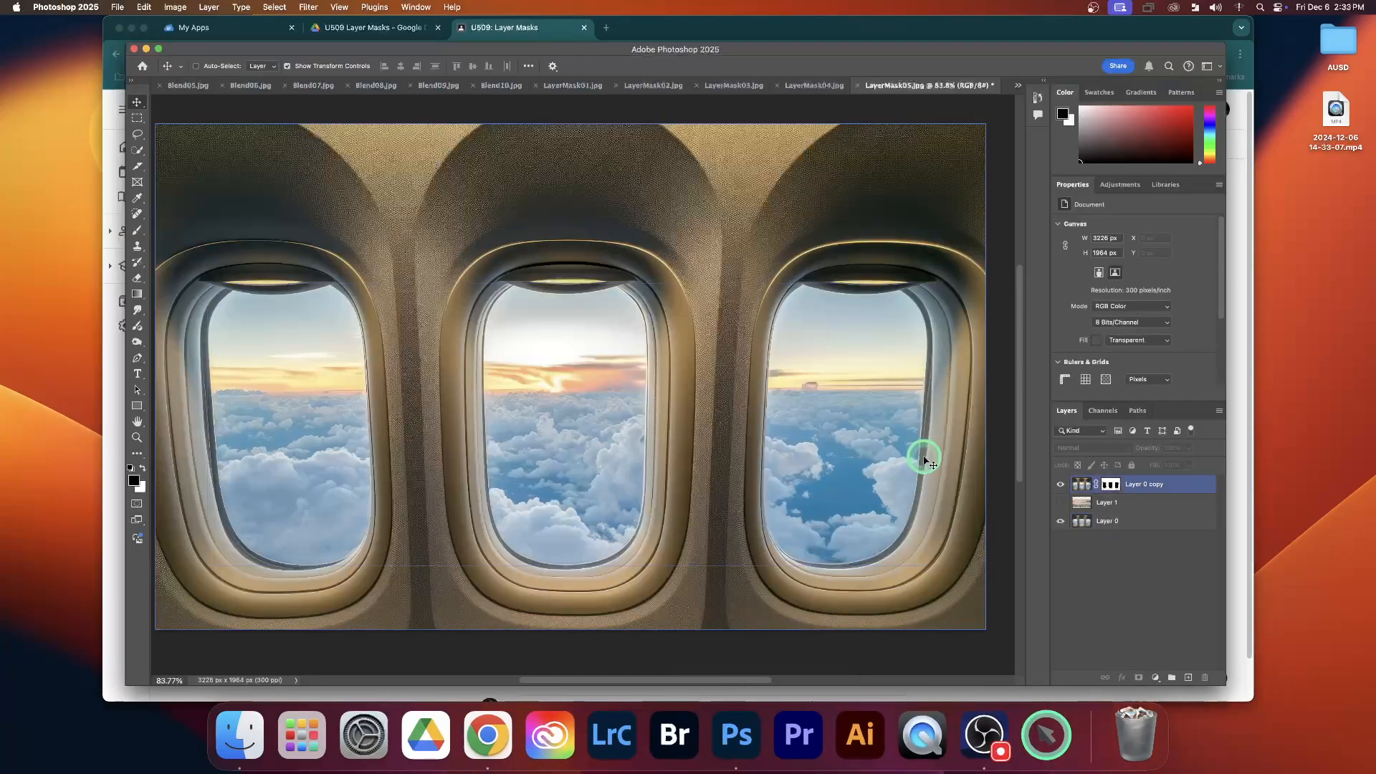
{"action": "left_click", "coordinate": [1017, 85]}
{"action": "left_click", "coordinate": [1042, 89]}
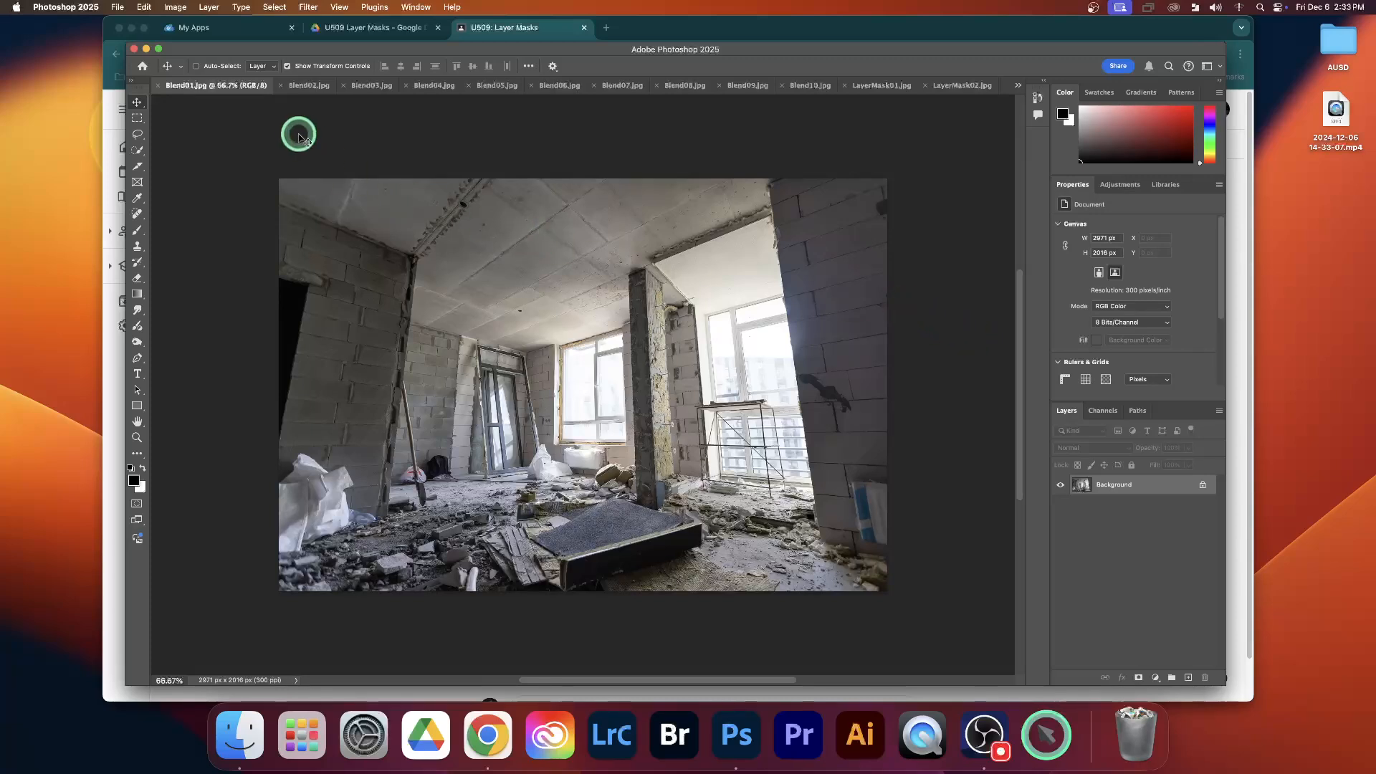
{"action": "left_click", "coordinate": [302, 91]}
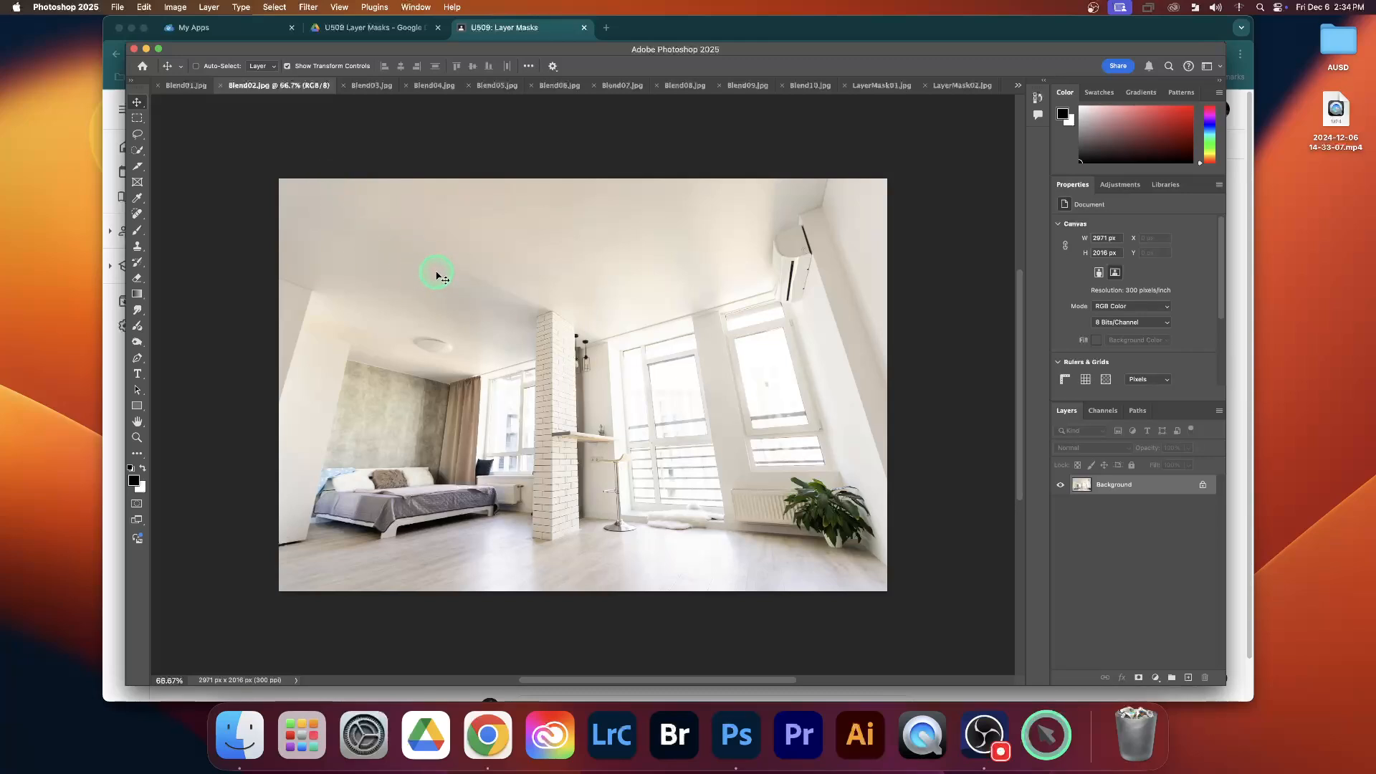
{"action": "left_click", "coordinate": [186, 86]}
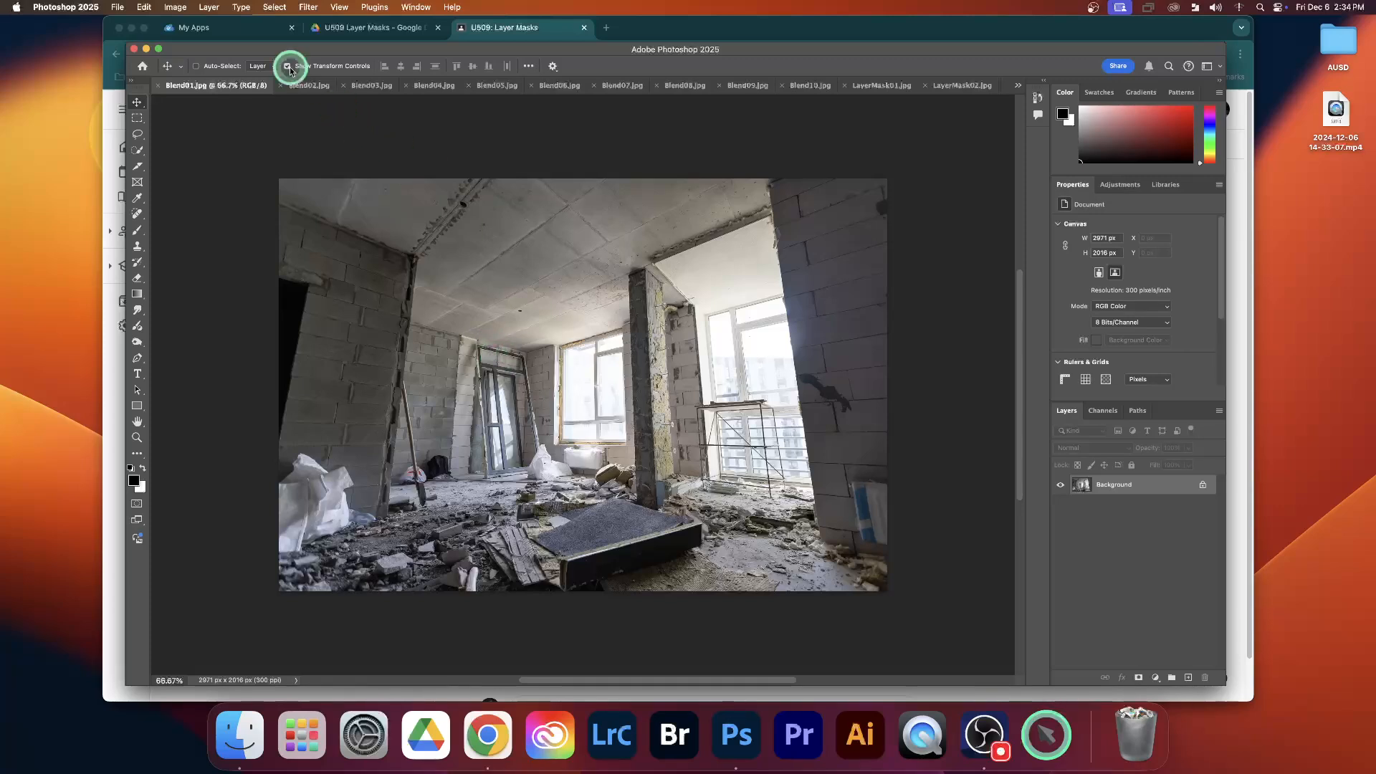
Place the Blend02.jpg image into Blend01.jpg as a new layer covering the whole canvas
{"action": "left_click", "coordinate": [308, 86]}
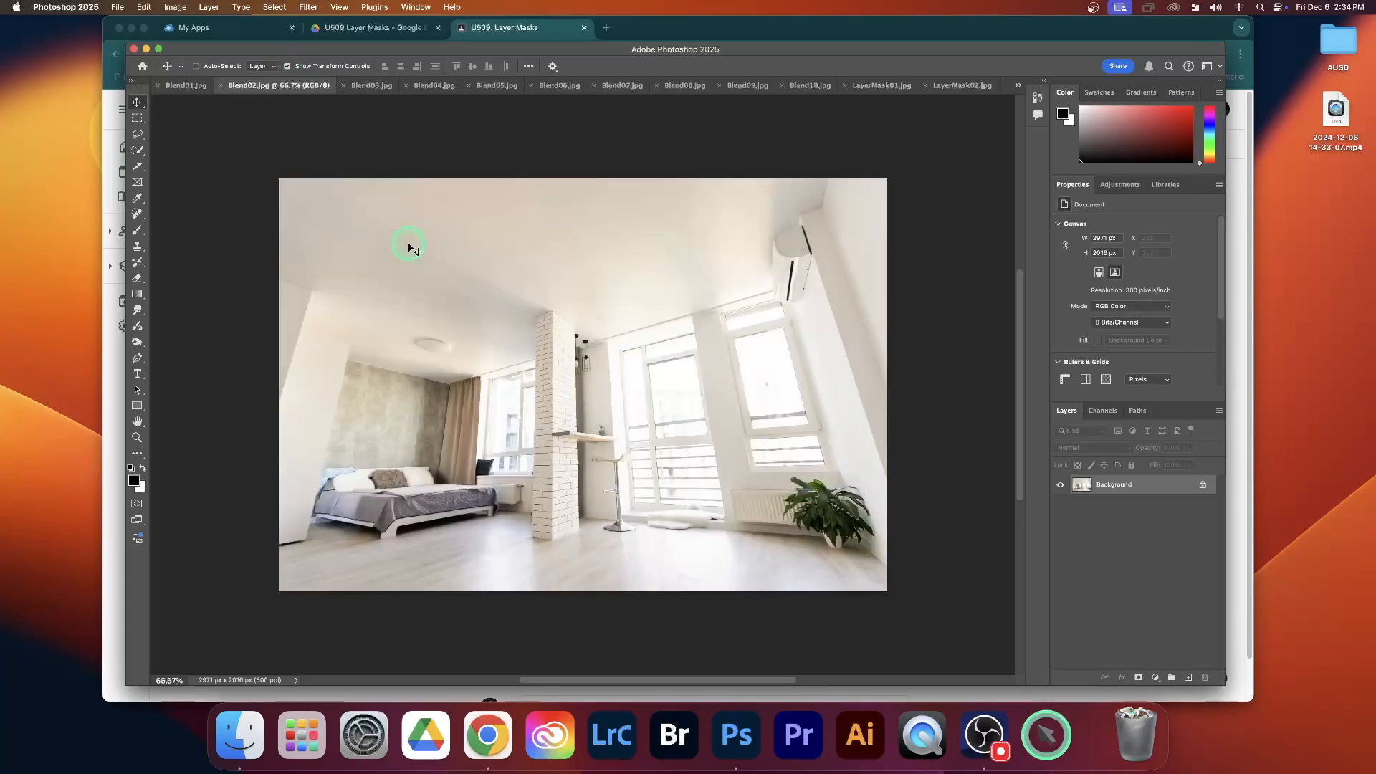
{"action": "left_click", "coordinate": [185, 87]}
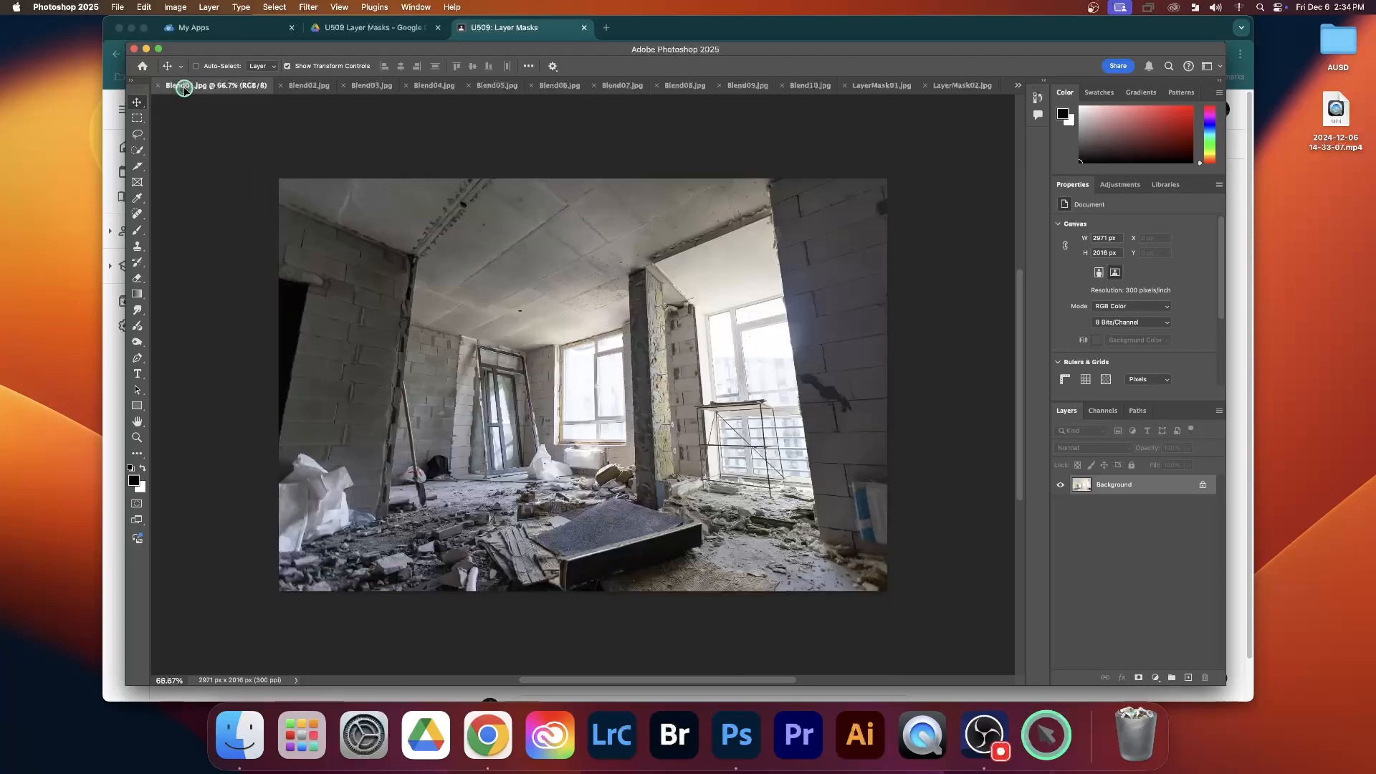
{"action": "left_click_drag", "start_coordinate": [410, 311], "coordinate": [564, 382]}
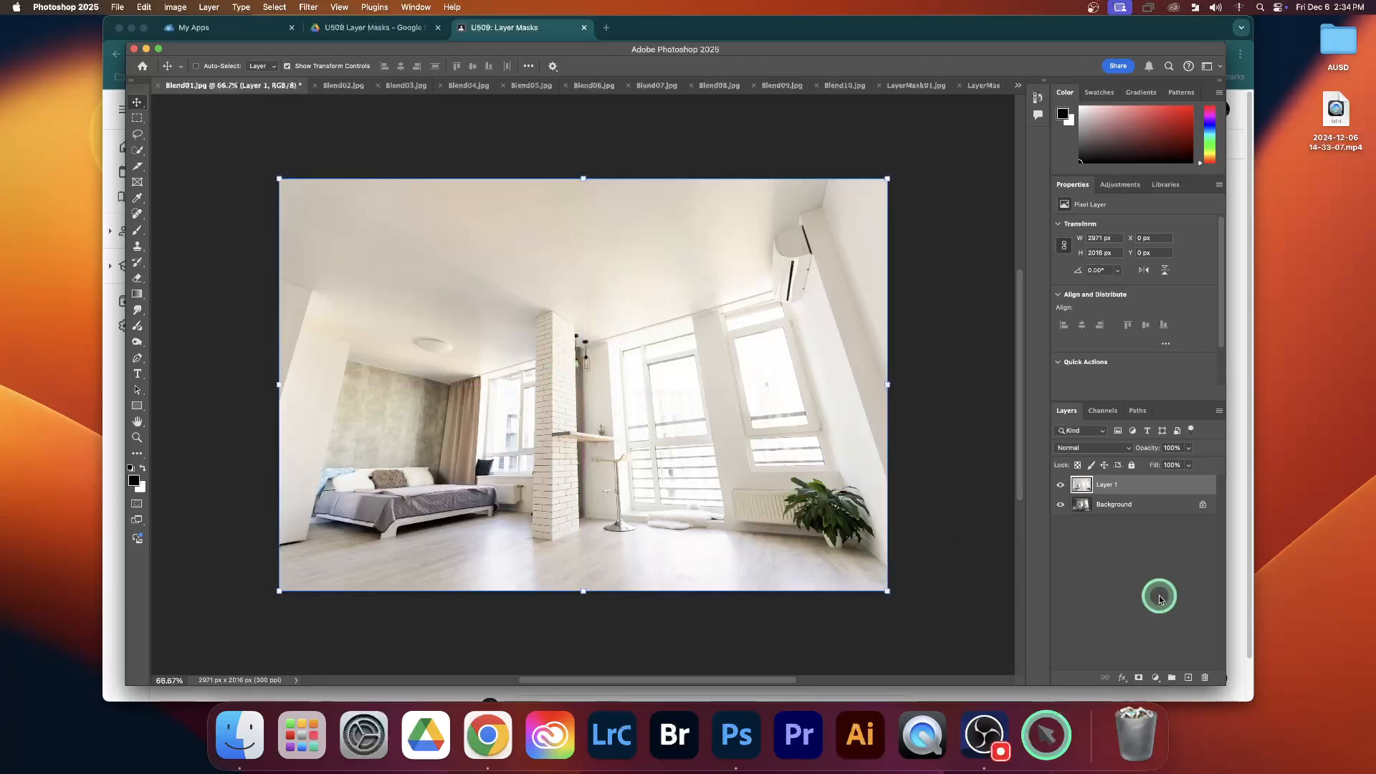
{"action": "left_click", "coordinate": [1139, 581]}
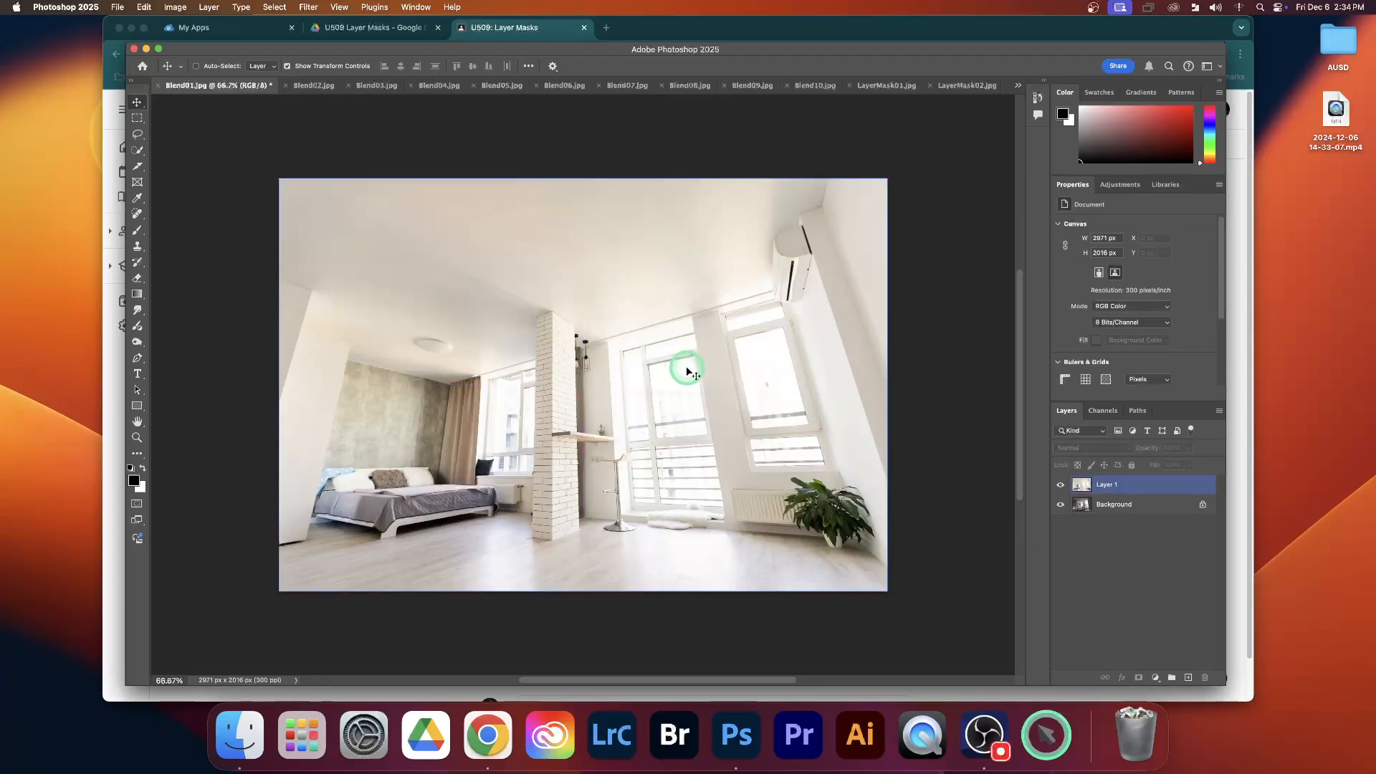
Add a layer mask to Layer 1, the finished room image above the background
{"action": "left_click", "coordinate": [1142, 495]}
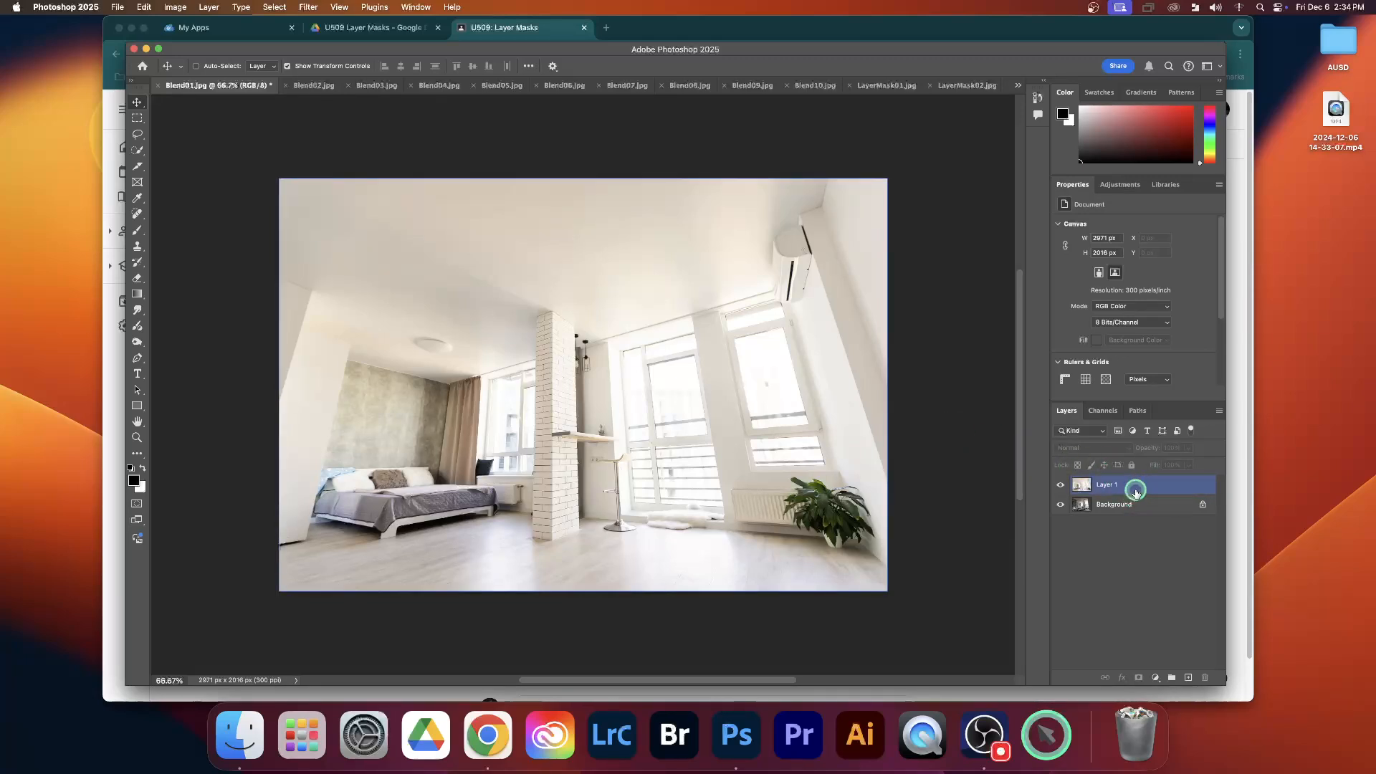
{"action": "left_click", "coordinate": [1131, 487]}
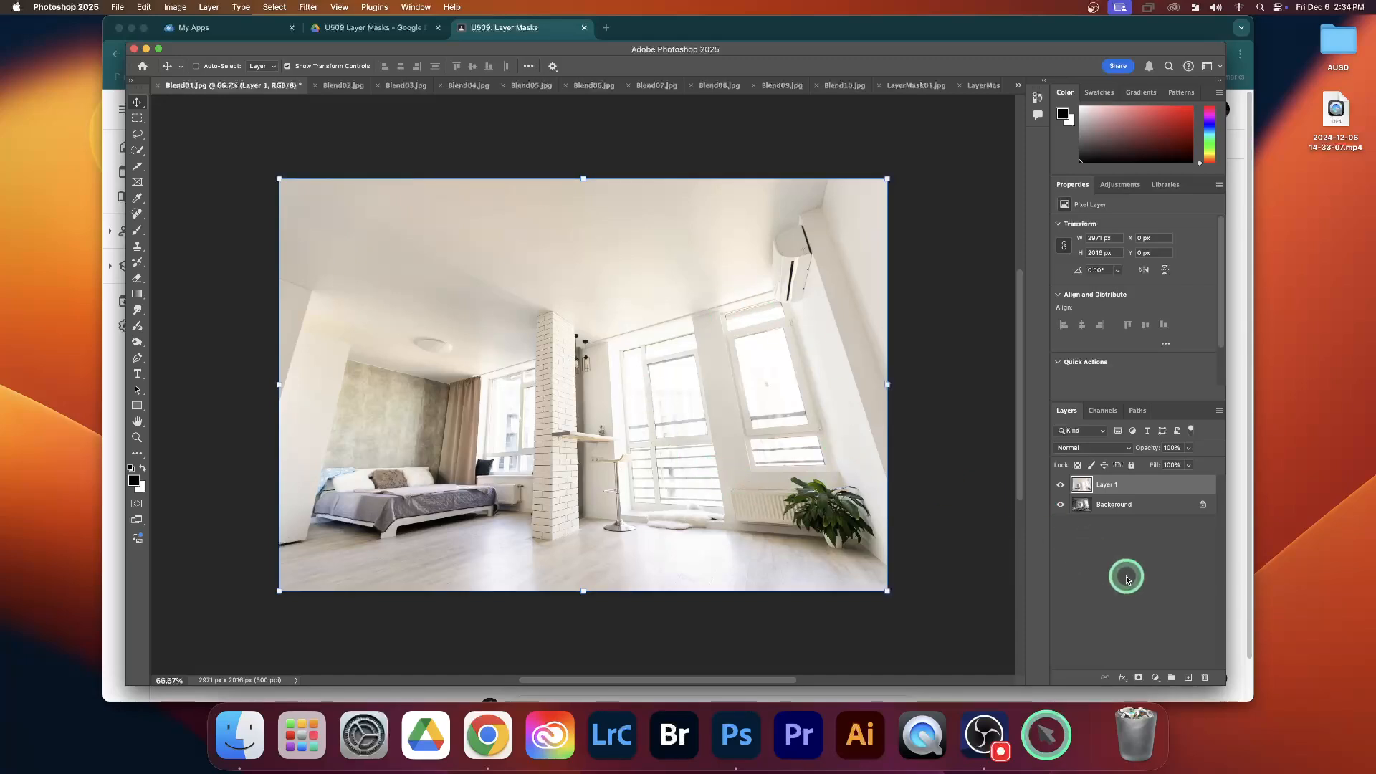
{"action": "left_click", "coordinate": [1139, 678]}
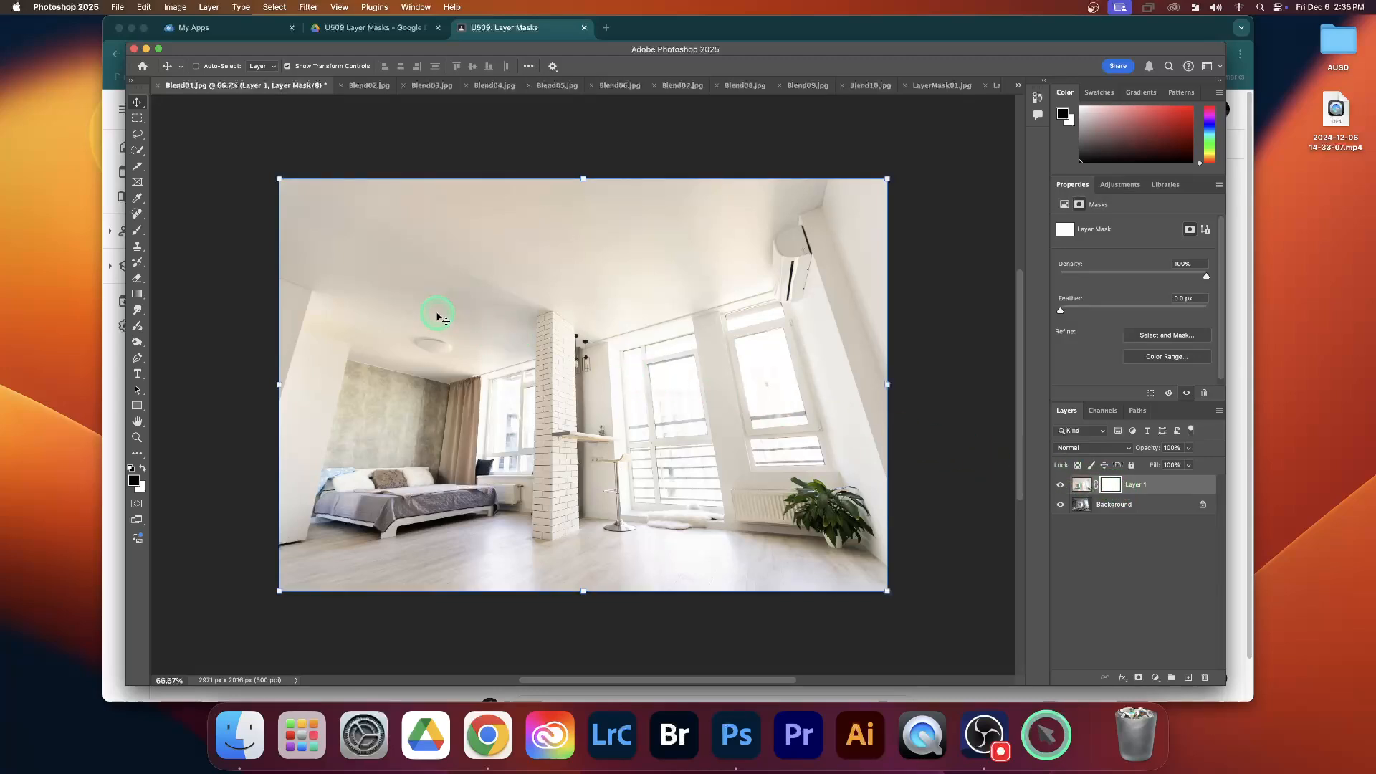
Activate the Brush tool, check its size and hardness settings, and make black the foreground colour
{"action": "left_click", "coordinate": [138, 233]}
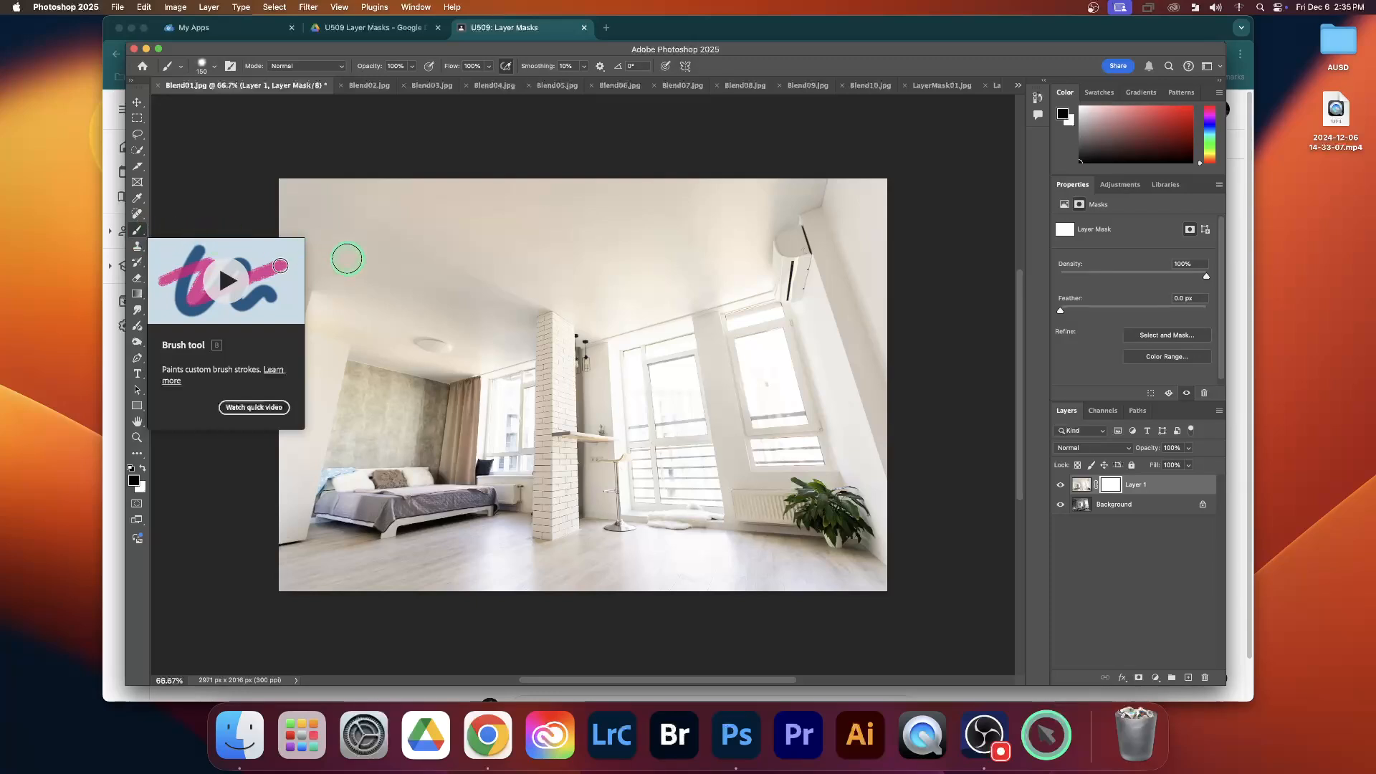
{"action": "left_click", "coordinate": [216, 71]}
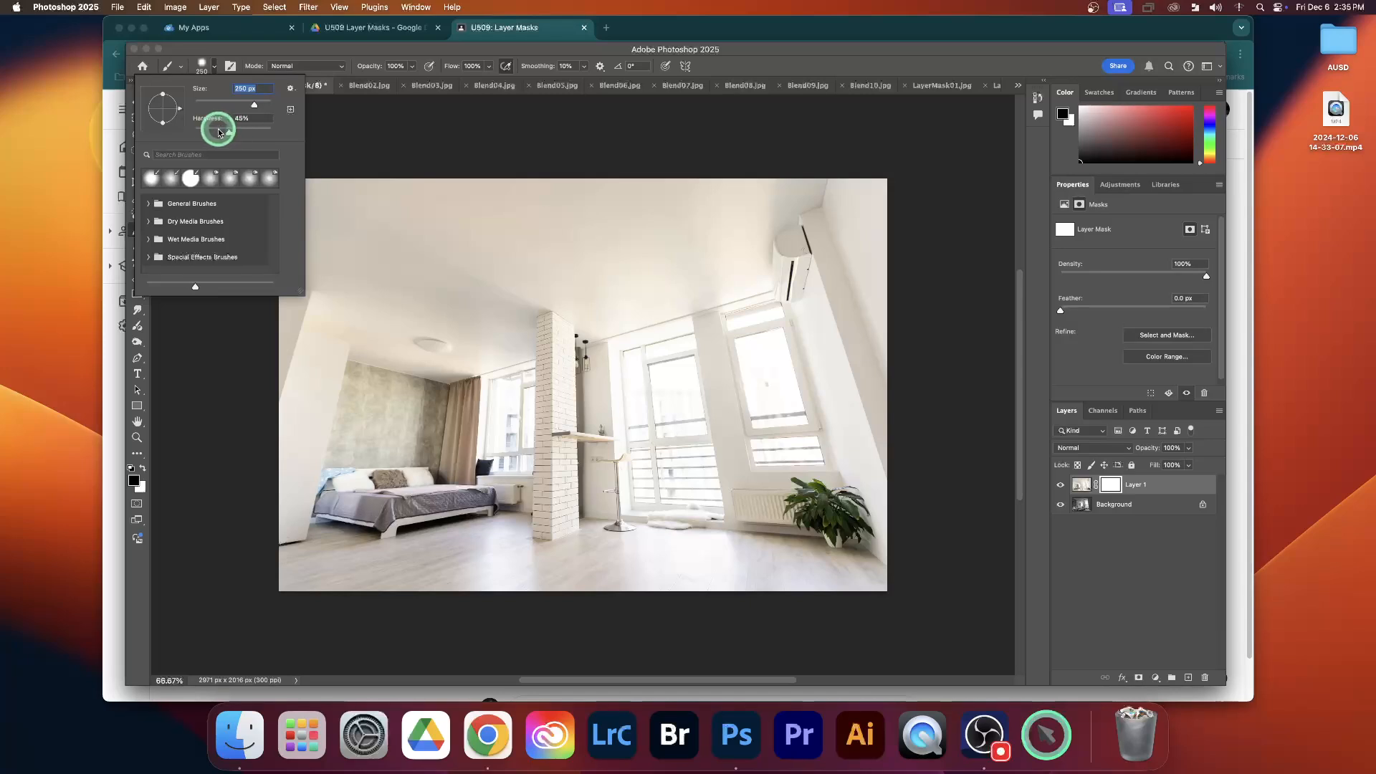
{"action": "left_click", "coordinate": [293, 60]}
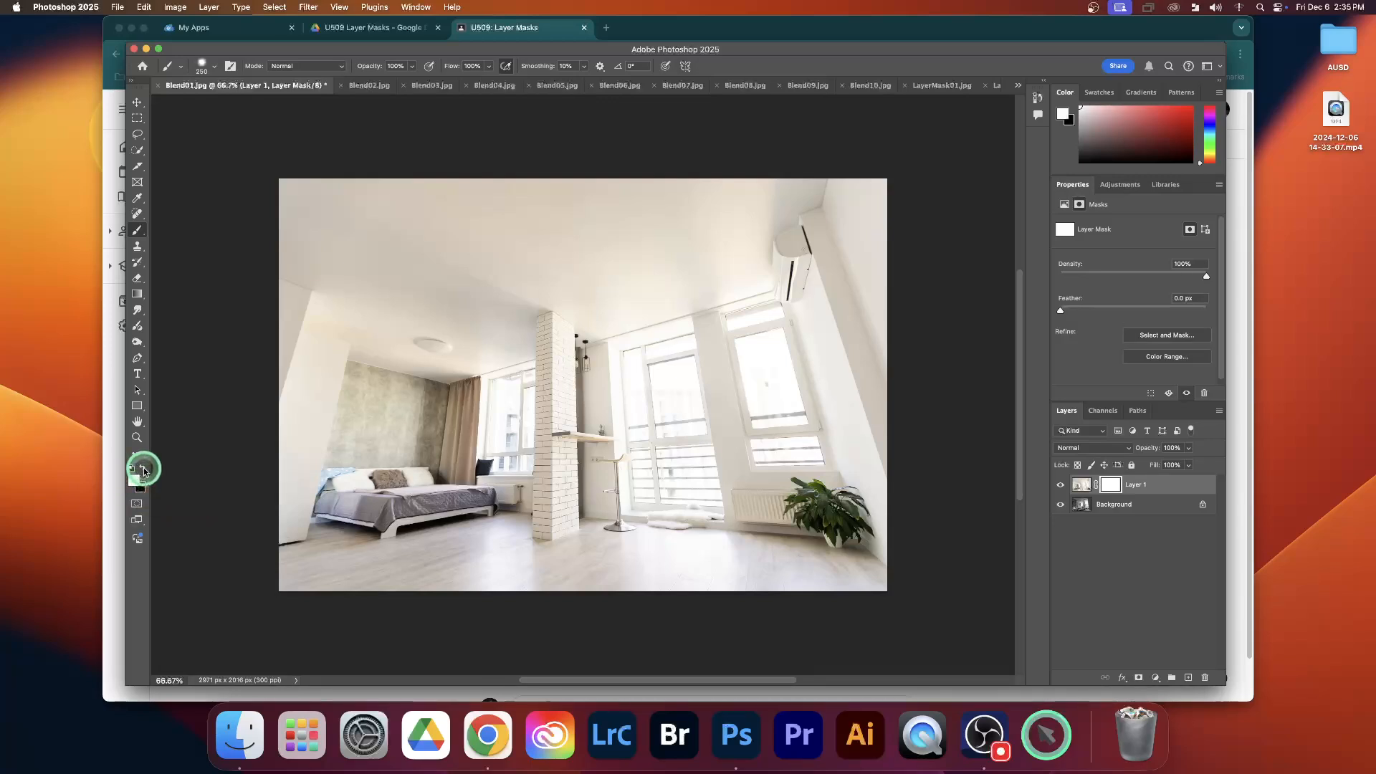
{"action": "left_click", "coordinate": [143, 470]}
{"action": "left_click", "coordinate": [143, 470]}
{"action": "left_click", "coordinate": [143, 470]}
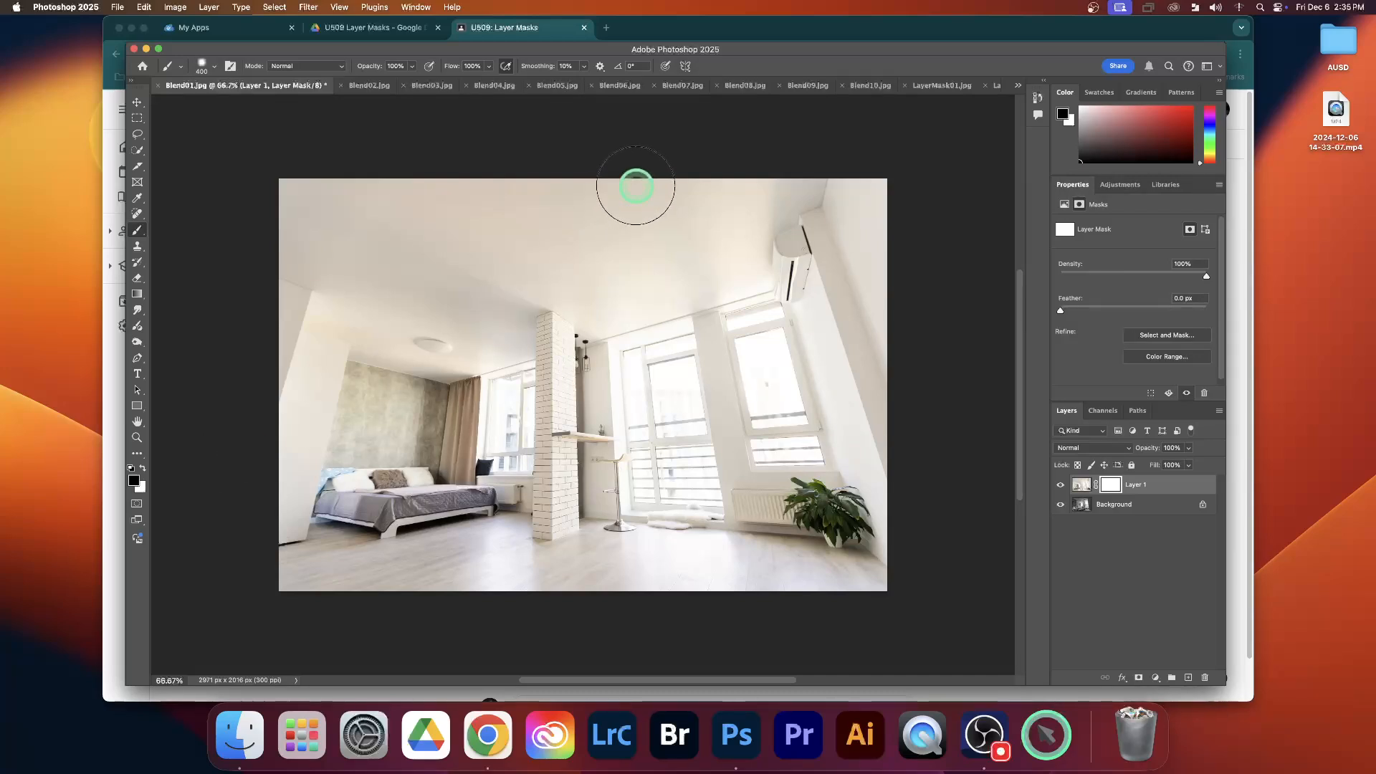
Paint black on Layer 1's mask over the room's right half with a 400 px brush, and undo an extra stroke across the left floor
{"action": "mouse_move", "coordinate": [626, 163]}
{"action": "left_mouse_down"}
{"action": "mouse_move", "coordinate": [629, 609]}
{"action": "mouse_move", "coordinate": [639, 581]}
{"action": "mouse_move", "coordinate": [887, 562]}
{"action": "left_mouse_up"}
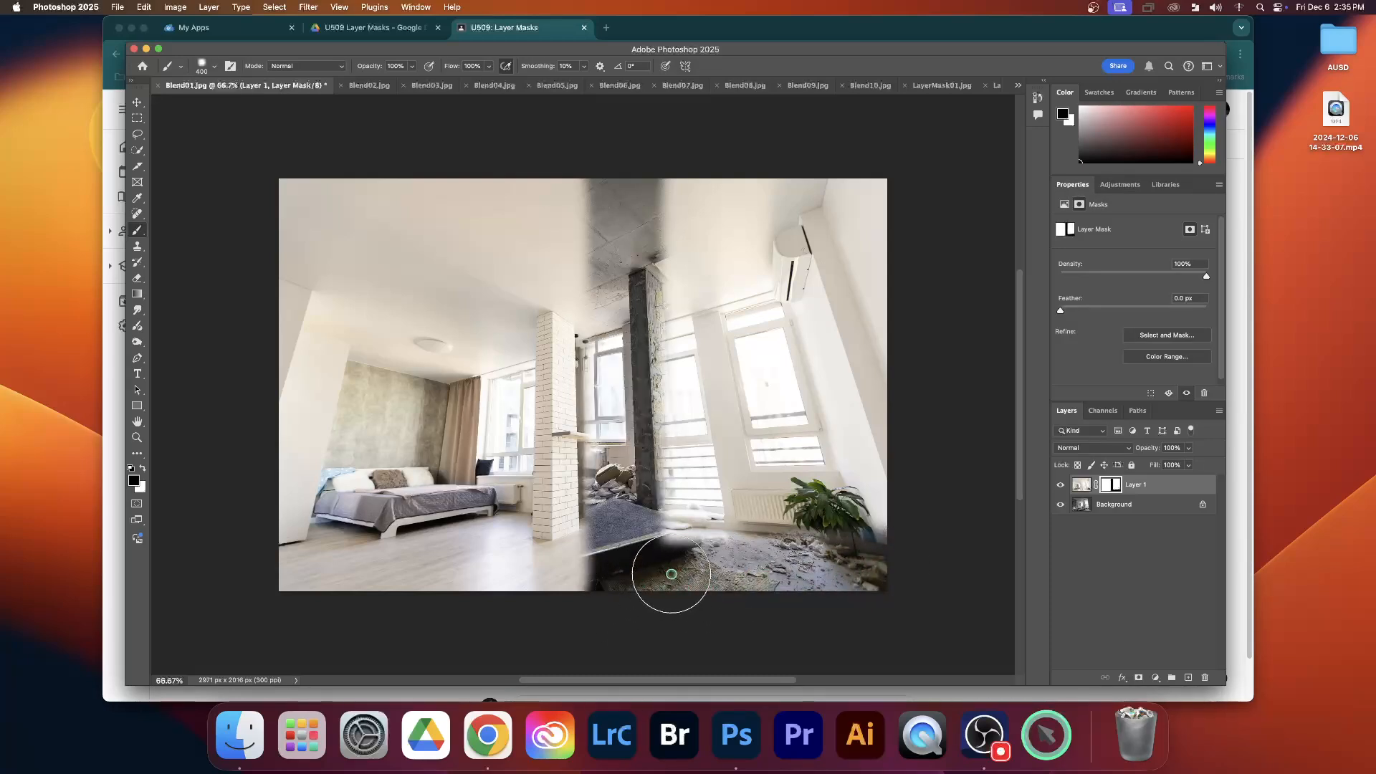
{"action": "mouse_move", "coordinate": [672, 573]}
{"action": "left_mouse_down"}
{"action": "mouse_move", "coordinate": [678, 189]}
{"action": "mouse_move", "coordinate": [761, 433]}
{"action": "mouse_move", "coordinate": [760, 583]}
{"action": "mouse_move", "coordinate": [729, 526]}
{"action": "mouse_move", "coordinate": [714, 318]}
{"action": "mouse_move", "coordinate": [773, 187]}
{"action": "mouse_move", "coordinate": [728, 179]}
{"action": "mouse_move", "coordinate": [872, 180]}
{"action": "mouse_move", "coordinate": [896, 609]}
{"action": "mouse_move", "coordinate": [824, 440]}
{"action": "mouse_move", "coordinate": [805, 177]}
{"action": "mouse_move", "coordinate": [872, 450]}
{"action": "mouse_move", "coordinate": [820, 543]}
{"action": "mouse_move", "coordinate": [797, 420]}
{"action": "mouse_move", "coordinate": [797, 293]}
{"action": "mouse_move", "coordinate": [803, 447]}
{"action": "mouse_move", "coordinate": [731, 520]}
{"action": "left_mouse_up"}
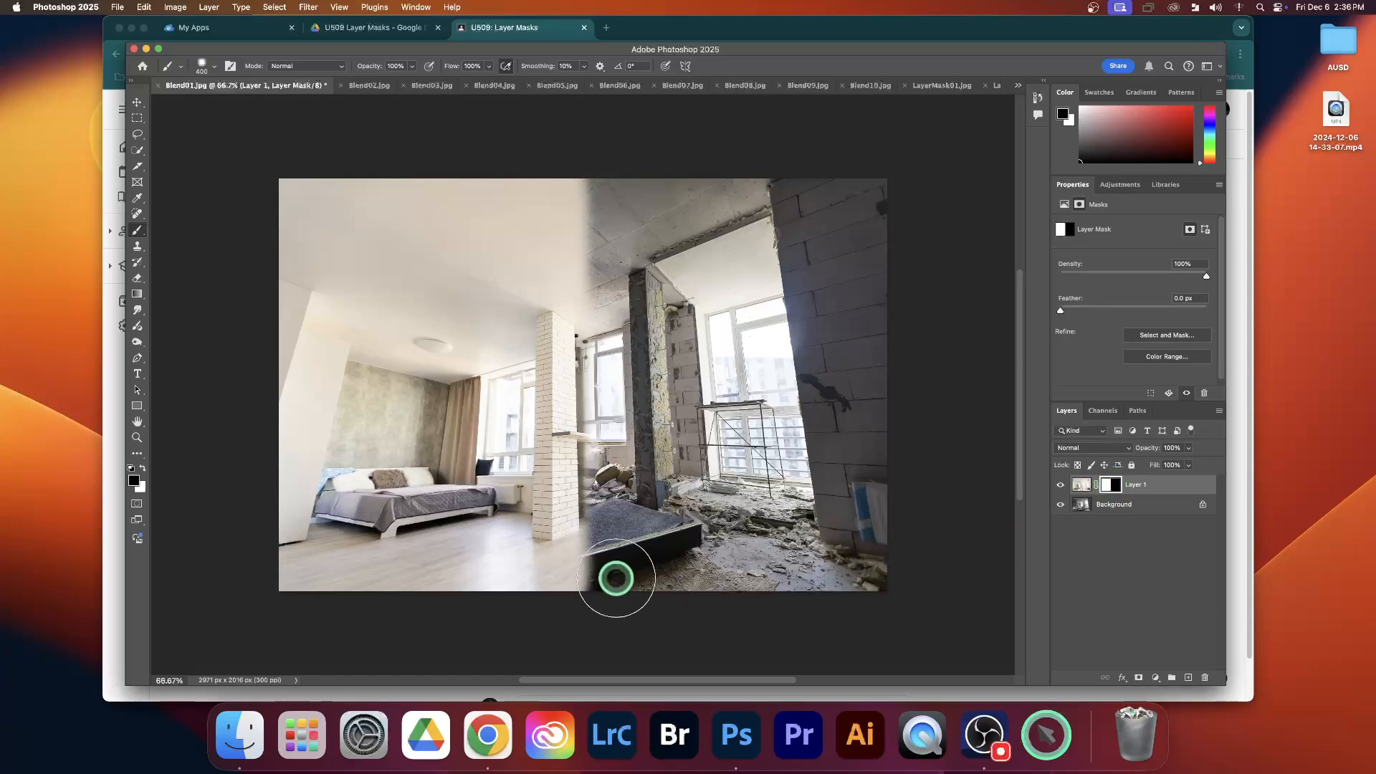
{"action": "left_click_drag", "start_coordinate": [611, 574], "coordinate": [285, 575]}
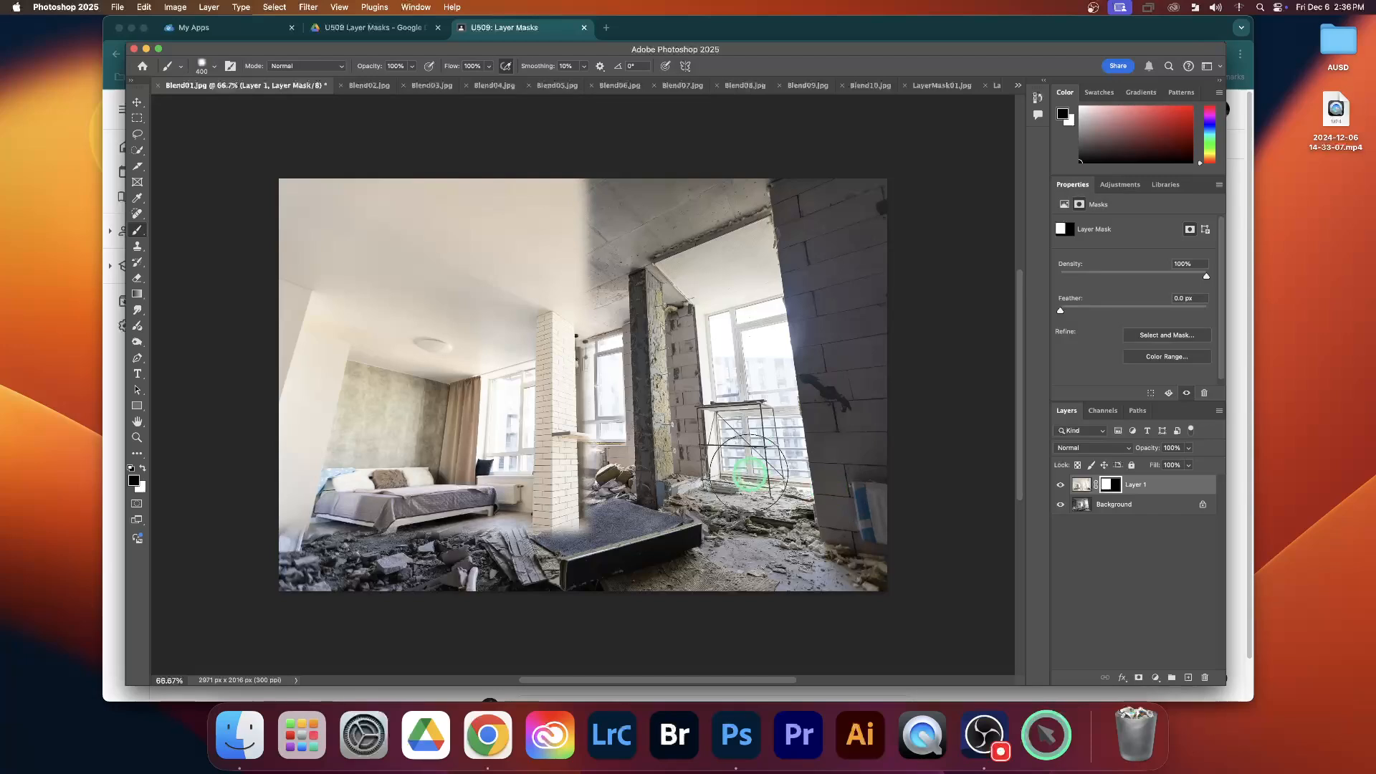
{"action": "key", "text": "super+z"}
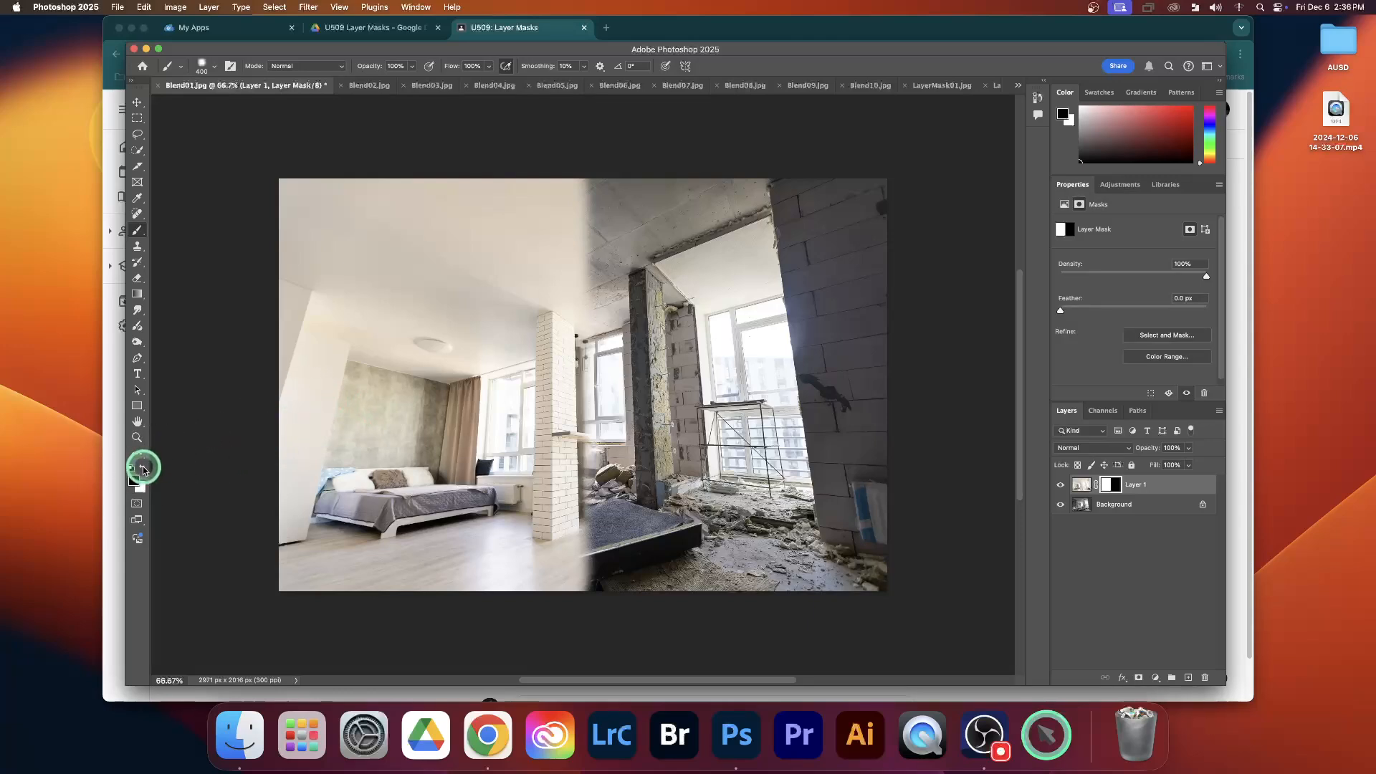
Paint white on Layer 1's mask to bring back the finished room along the lower right and upper right of the image
{"action": "mouse_move", "coordinate": [384, 491]}
{"action": "left_mouse_down"}
{"action": "mouse_move", "coordinate": [507, 520]}
{"action": "mouse_move", "coordinate": [549, 560]}
{"action": "mouse_move", "coordinate": [913, 564]}
{"action": "mouse_move", "coordinate": [884, 510]}
{"action": "mouse_move", "coordinate": [550, 490]}
{"action": "mouse_move", "coordinate": [566, 470]}
{"action": "mouse_move", "coordinate": [761, 452]}
{"action": "mouse_move", "coordinate": [913, 461]}
{"action": "left_mouse_up"}
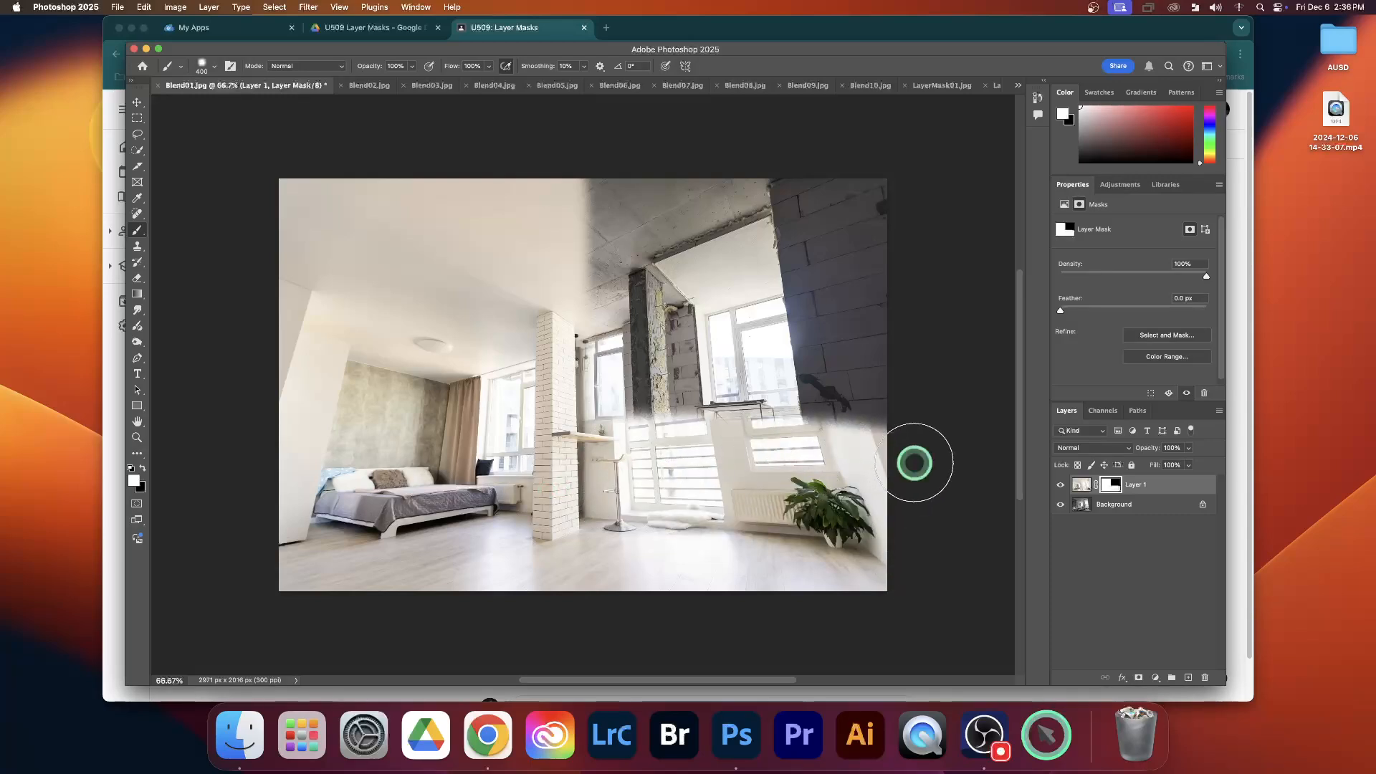
{"action": "left_click", "coordinate": [1105, 482]}
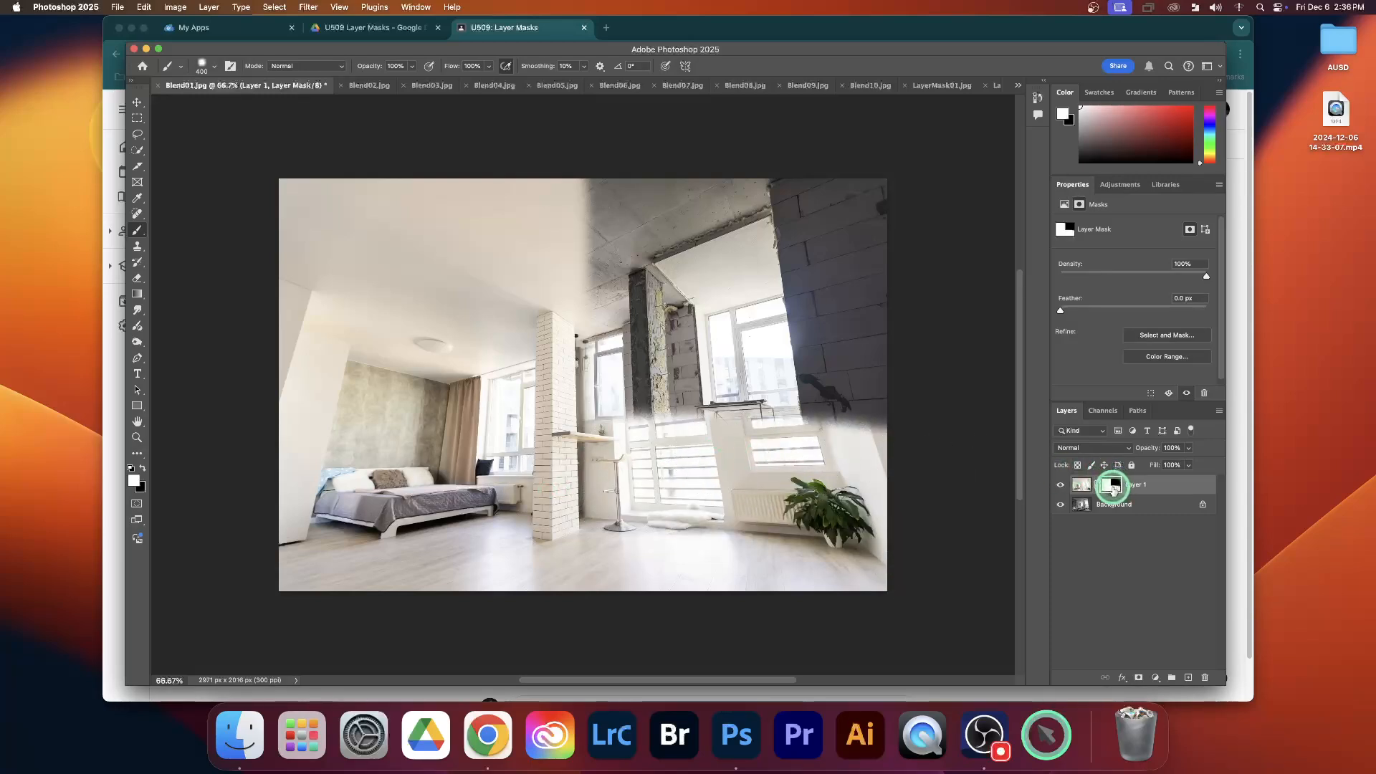
{"action": "mouse_move", "coordinate": [922, 451]}
{"action": "left_mouse_down"}
{"action": "mouse_move", "coordinate": [849, 434]}
{"action": "mouse_move", "coordinate": [898, 427]}
{"action": "mouse_move", "coordinate": [675, 428]}
{"action": "left_mouse_up"}
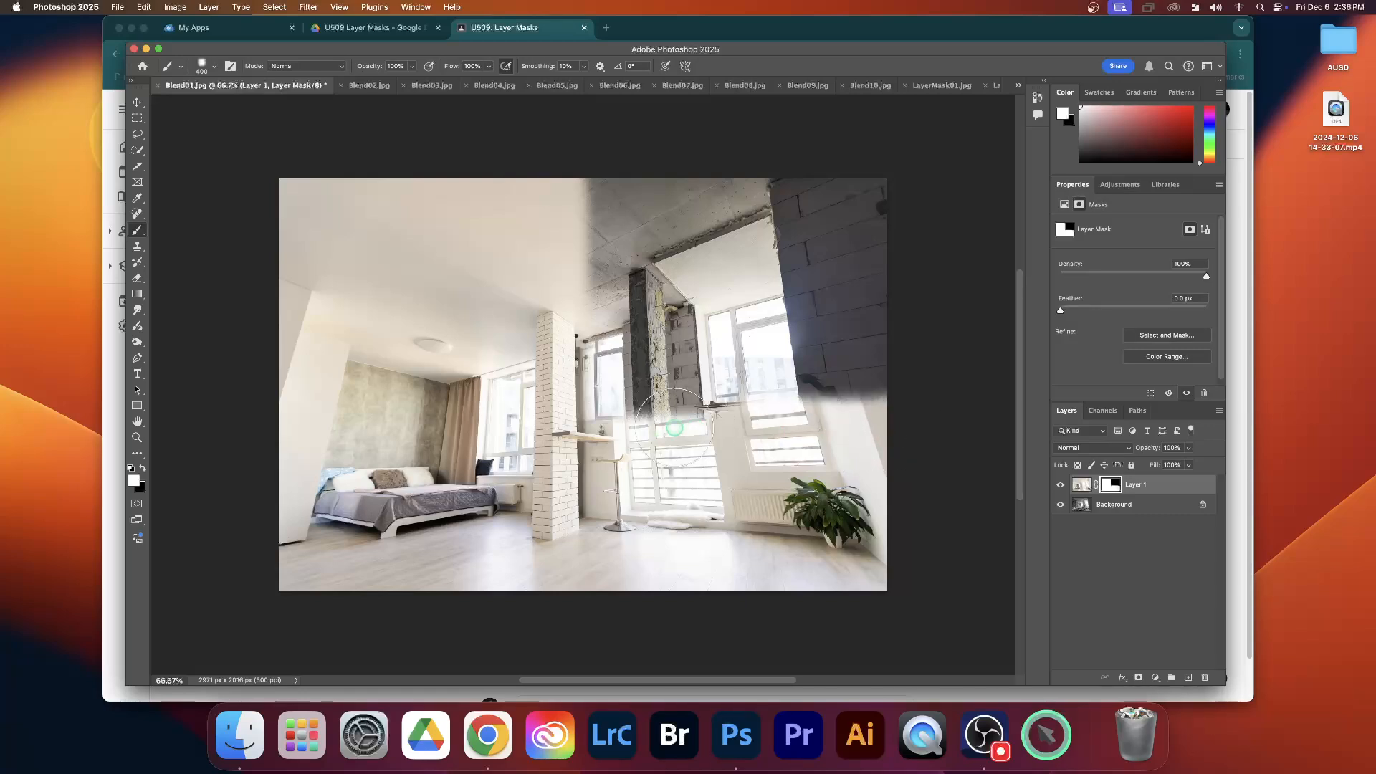
{"action": "scroll", "coordinate": [571, 286], "scroll_direction": "down", "scroll_amount": 3}
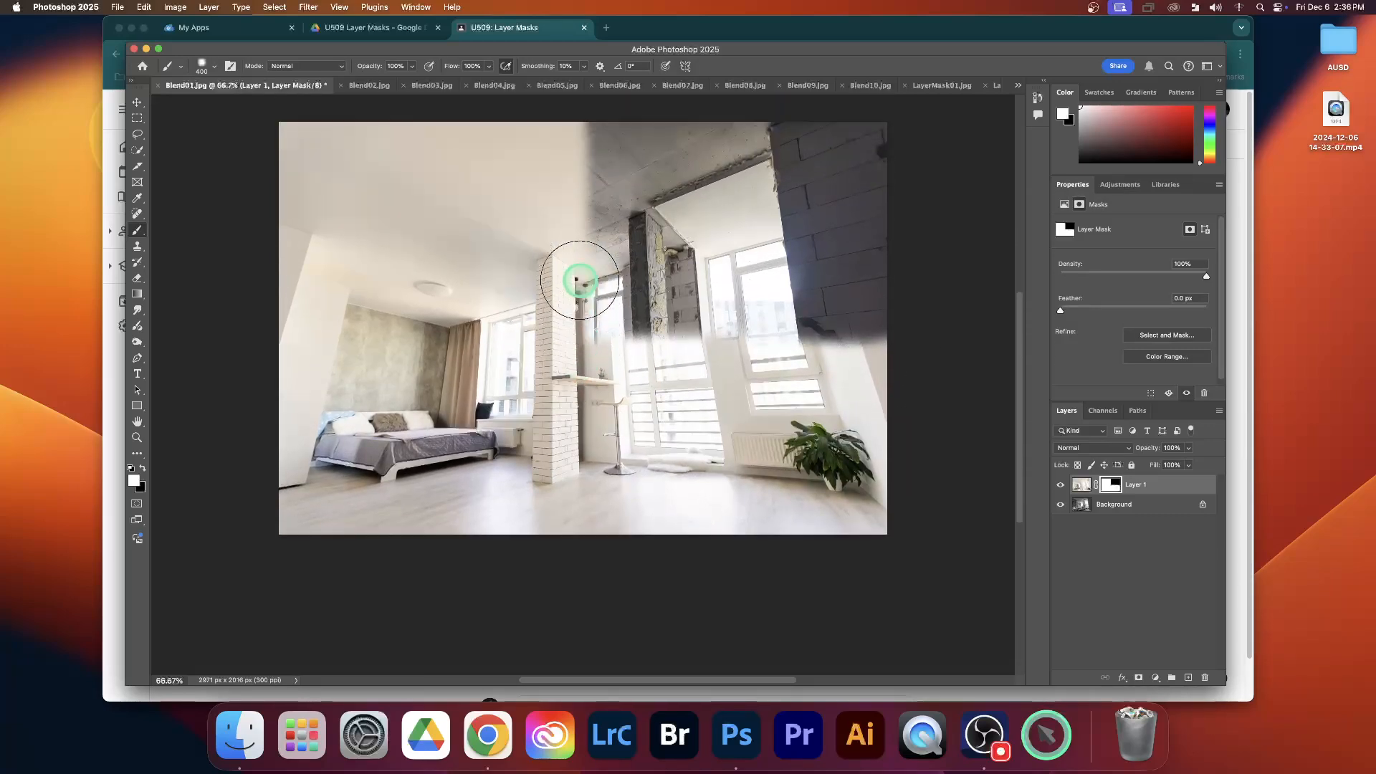
{"action": "scroll", "coordinate": [579, 279], "scroll_direction": "up", "scroll_amount": 2}
{"action": "mouse_move", "coordinate": [590, 178]}
{"action": "left_mouse_down"}
{"action": "mouse_move", "coordinate": [907, 172]}
{"action": "mouse_move", "coordinate": [537, 197]}
{"action": "mouse_move", "coordinate": [916, 209]}
{"action": "left_mouse_up"}
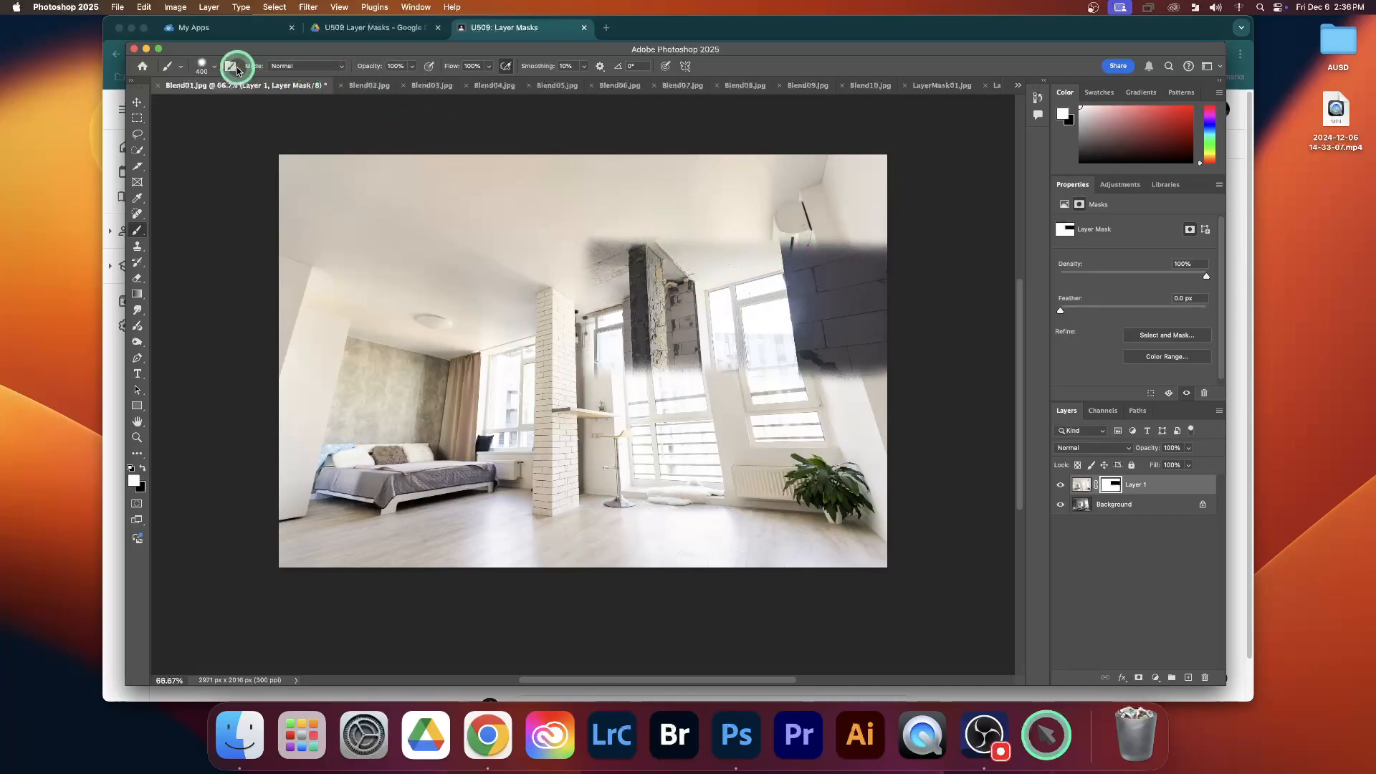
Increase the brush hardness and paint white on the mask over the dark concrete pillar
{"action": "left_click", "coordinate": [213, 70]}
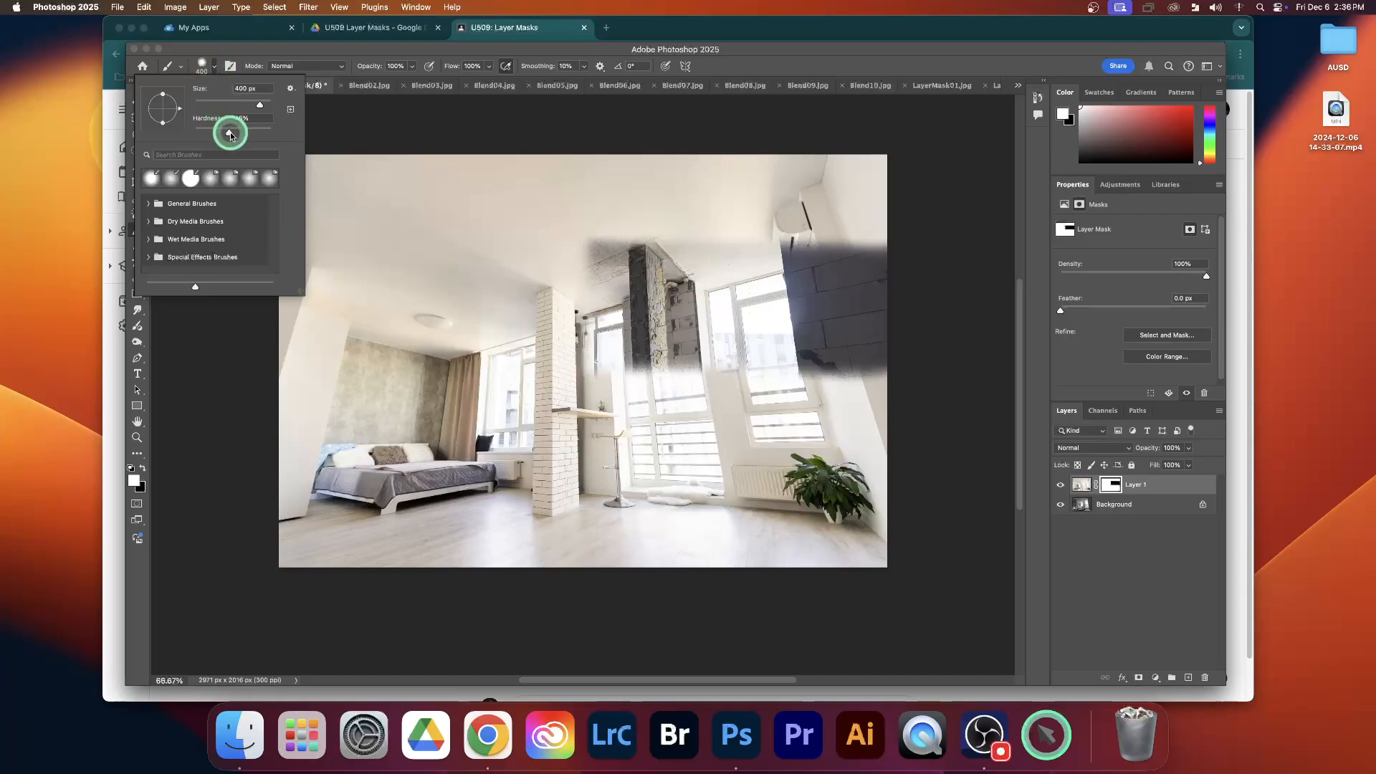
{"action": "left_click", "coordinate": [765, 67]}
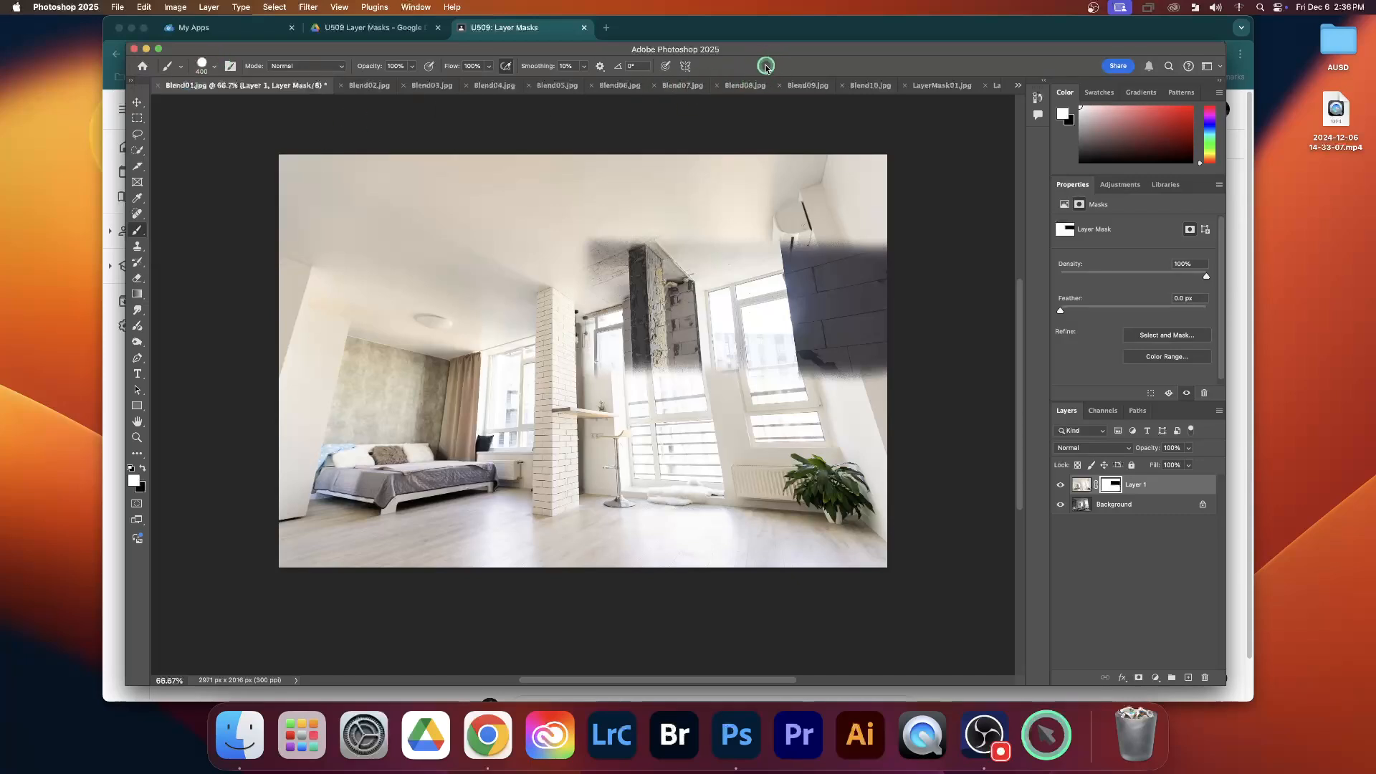
{"action": "mouse_move", "coordinate": [642, 228]}
{"action": "left_mouse_down"}
{"action": "mouse_move", "coordinate": [614, 215]}
{"action": "mouse_move", "coordinate": [614, 394]}
{"action": "left_mouse_up"}
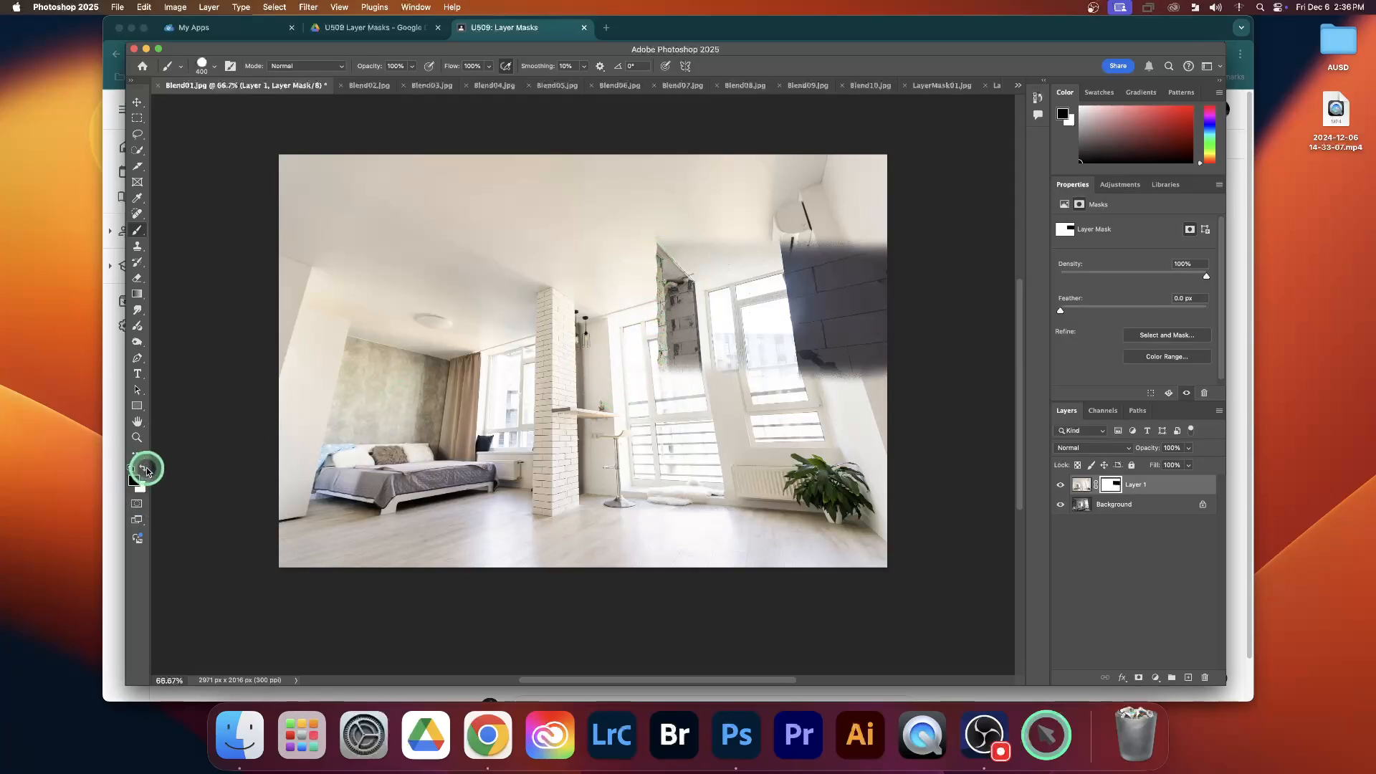
Paint black on Layer 1's mask with the harder brush to reveal the ruined room across the entire right half
{"action": "mouse_move", "coordinate": [617, 158]}
{"action": "left_mouse_down"}
{"action": "mouse_move", "coordinate": [604, 574]}
{"action": "mouse_move", "coordinate": [667, 158]}
{"action": "mouse_move", "coordinate": [694, 359]}
{"action": "mouse_move", "coordinate": [697, 566]}
{"action": "left_mouse_up"}
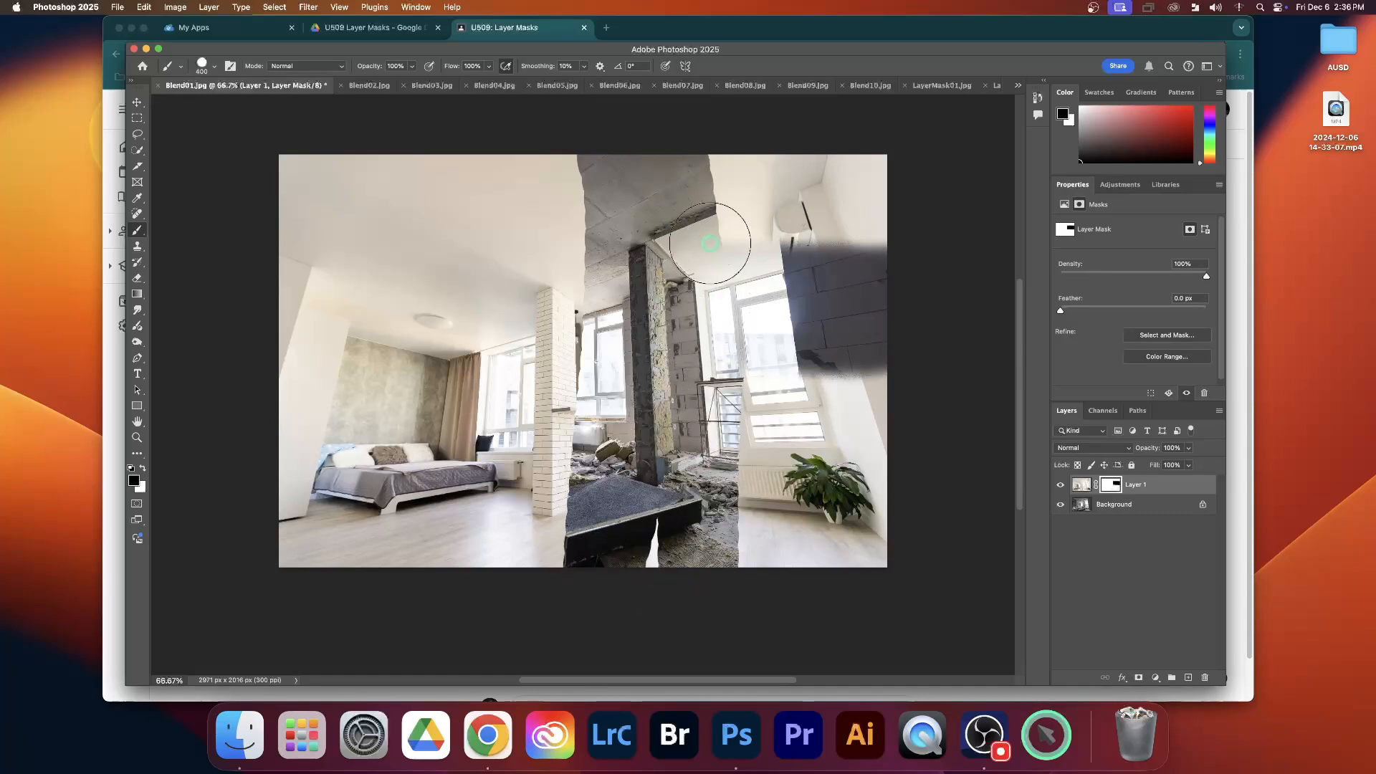
{"action": "left_click_drag", "start_coordinate": [710, 243], "coordinate": [675, 372]}
{"action": "mouse_move", "coordinate": [658, 557]}
{"action": "left_mouse_down"}
{"action": "mouse_move", "coordinate": [729, 235]}
{"action": "mouse_move", "coordinate": [725, 161]}
{"action": "mouse_move", "coordinate": [763, 369]}
{"action": "mouse_move", "coordinate": [758, 567]}
{"action": "mouse_move", "coordinate": [770, 175]}
{"action": "mouse_move", "coordinate": [875, 168]}
{"action": "mouse_move", "coordinate": [862, 165]}
{"action": "mouse_move", "coordinate": [852, 586]}
{"action": "mouse_move", "coordinate": [826, 495]}
{"action": "mouse_move", "coordinate": [812, 210]}
{"action": "left_mouse_up"}
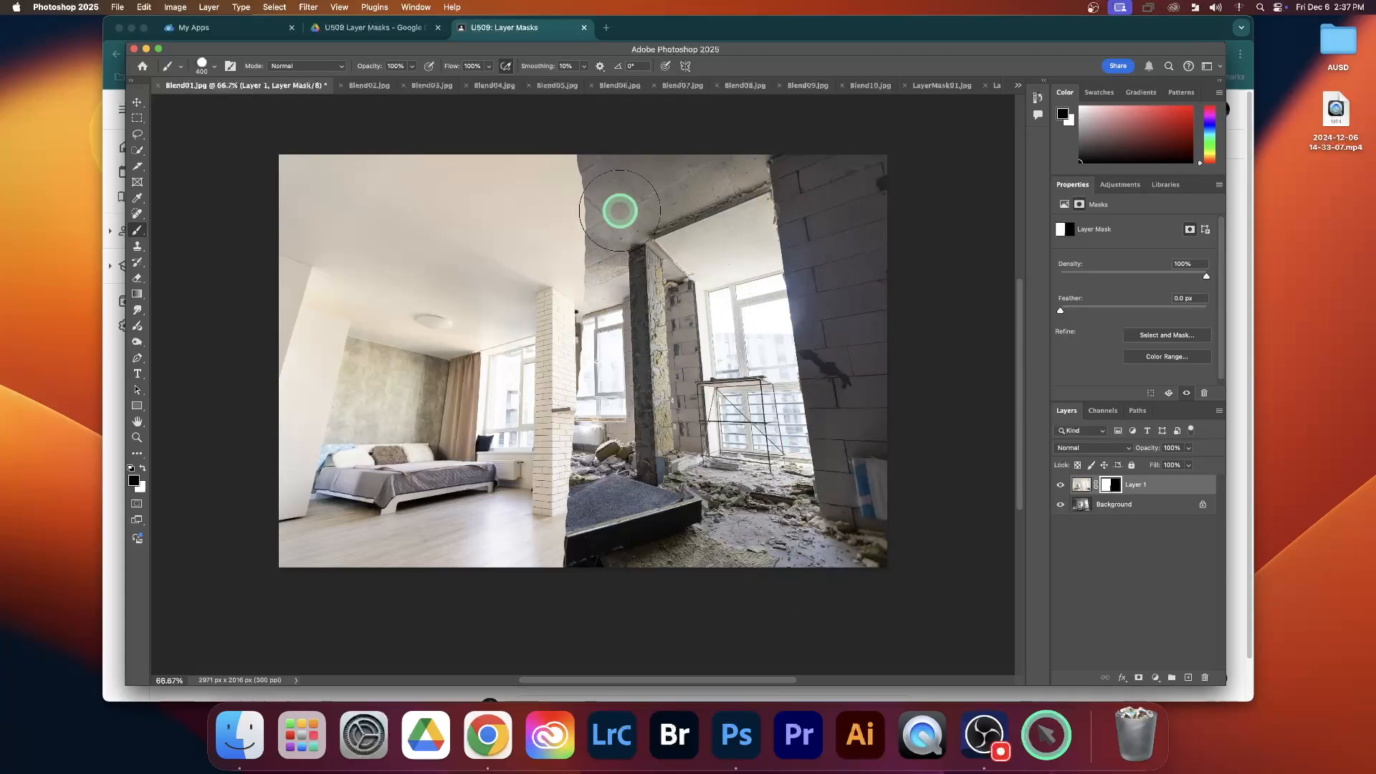
Paint black on Layer 1's mask down the seam between the two rooms to reveal more of the ruined room
{"action": "left_click_drag", "start_coordinate": [613, 230], "coordinate": [624, 440]}
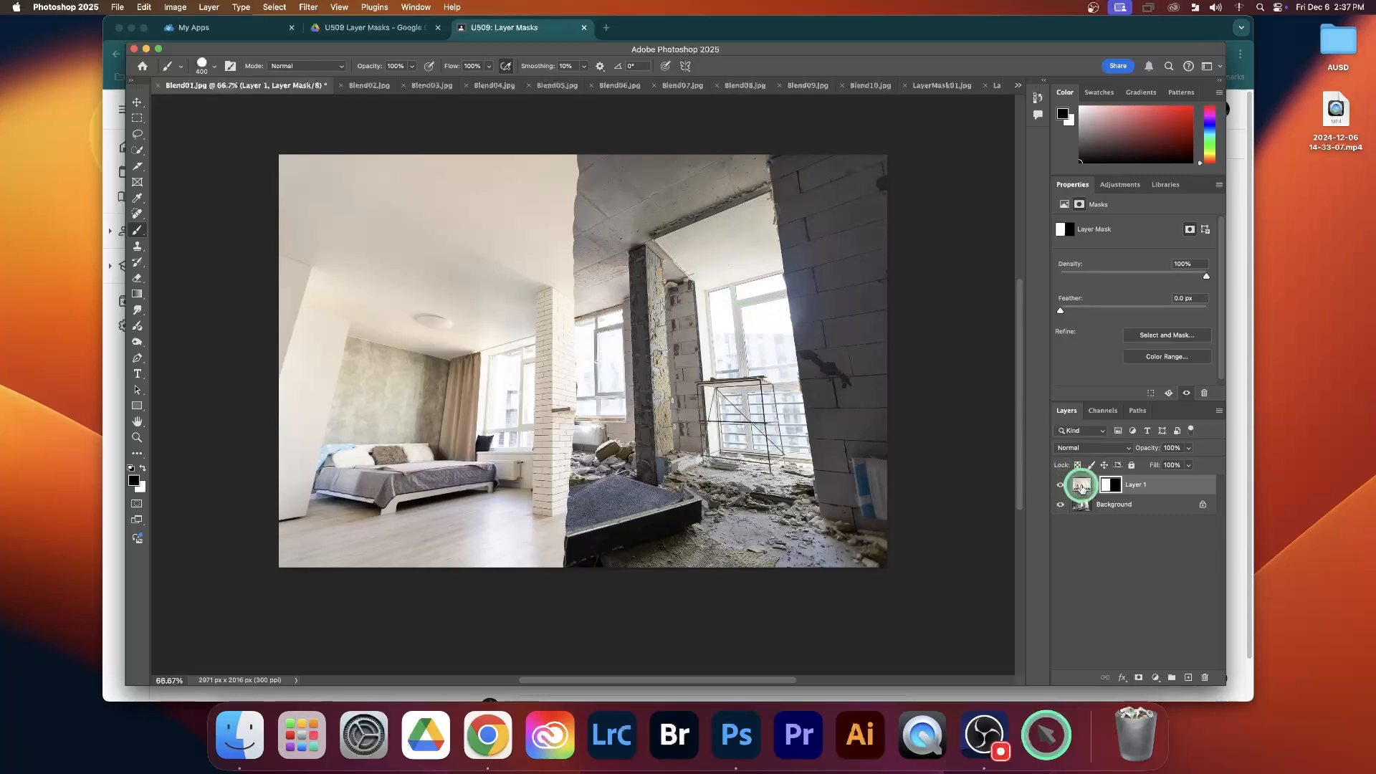
Paint two vertical black strokes directly on Layer 1's image instead of its mask, and undo both
{"action": "left_click", "coordinate": [1081, 486]}
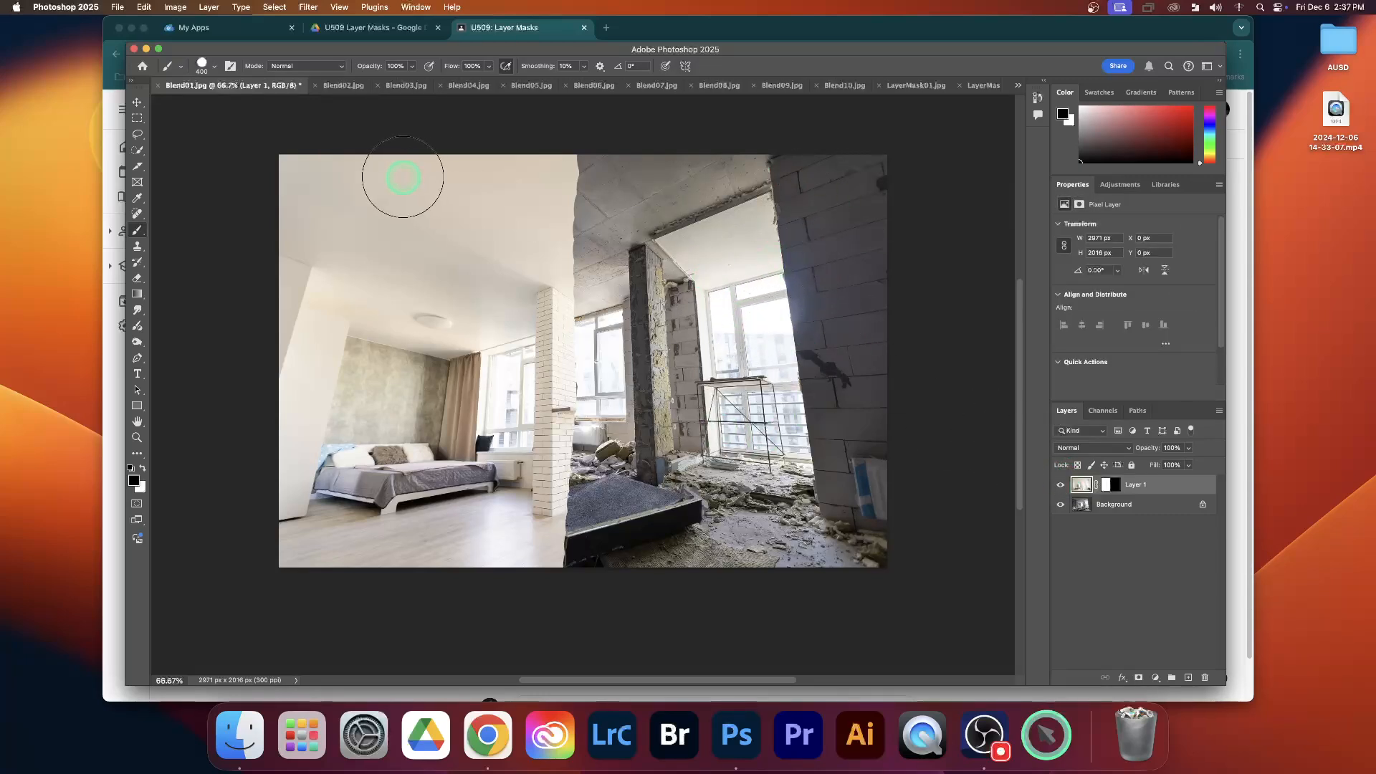
{"action": "left_click_drag", "start_coordinate": [382, 190], "coordinate": [372, 577]}
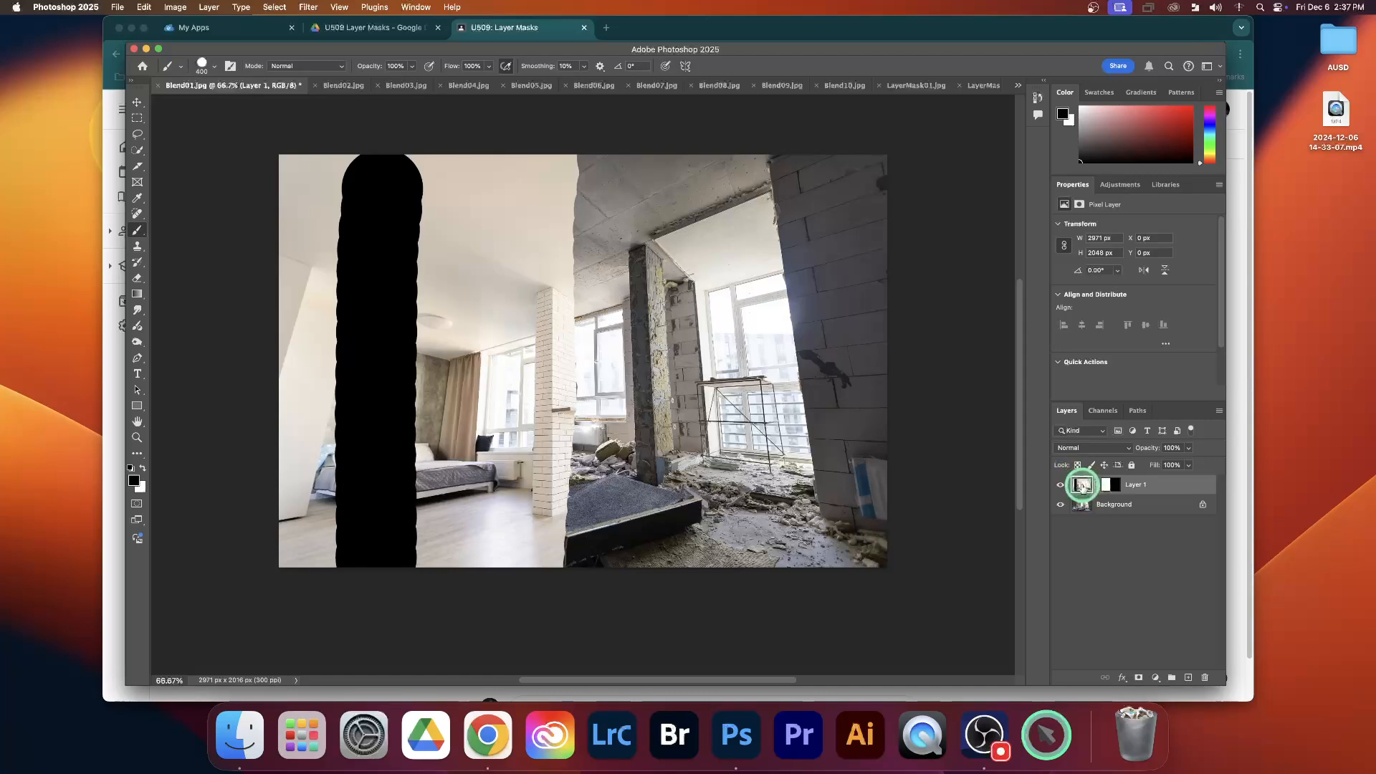
{"action": "left_click_drag", "start_coordinate": [487, 232], "coordinate": [487, 395]}
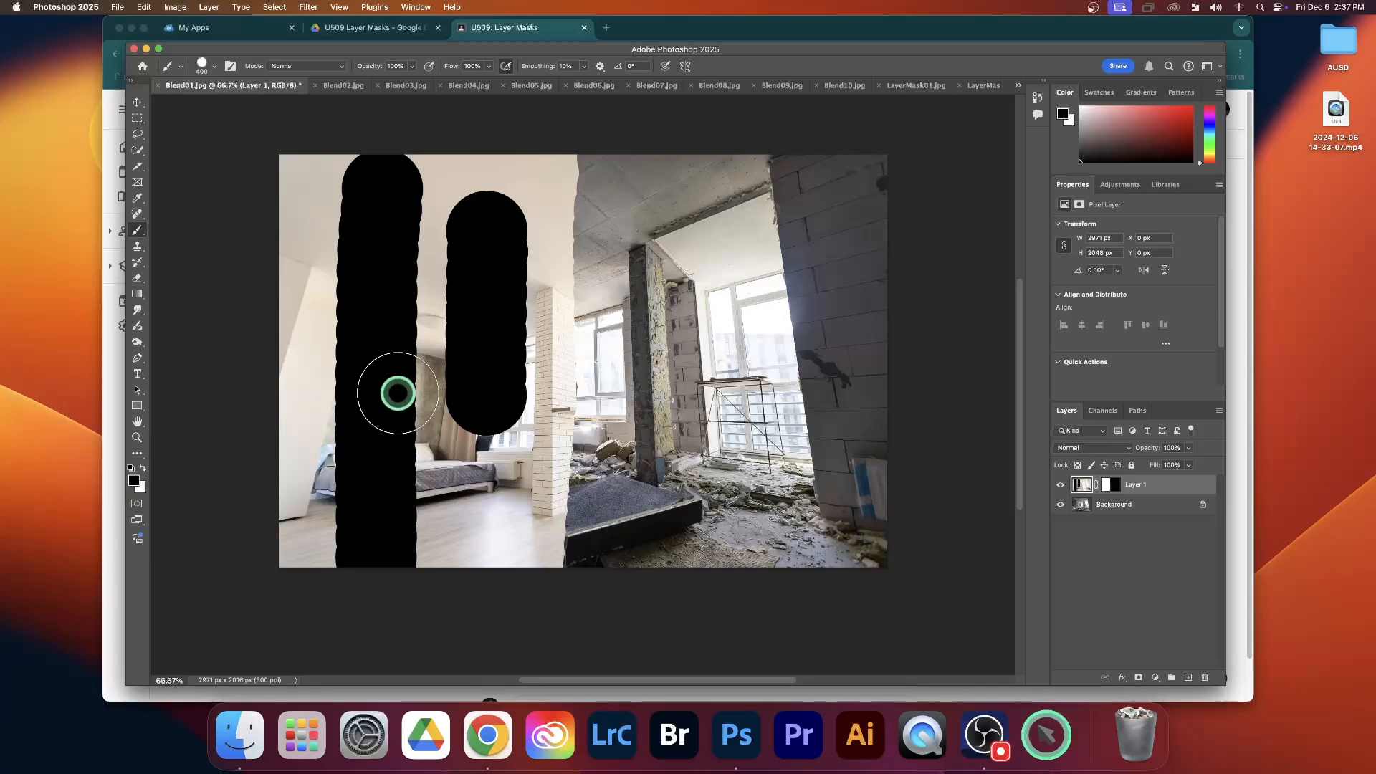
{"action": "key", "text": "ctrl+z"}
{"action": "key", "text": "ctrl+z"}
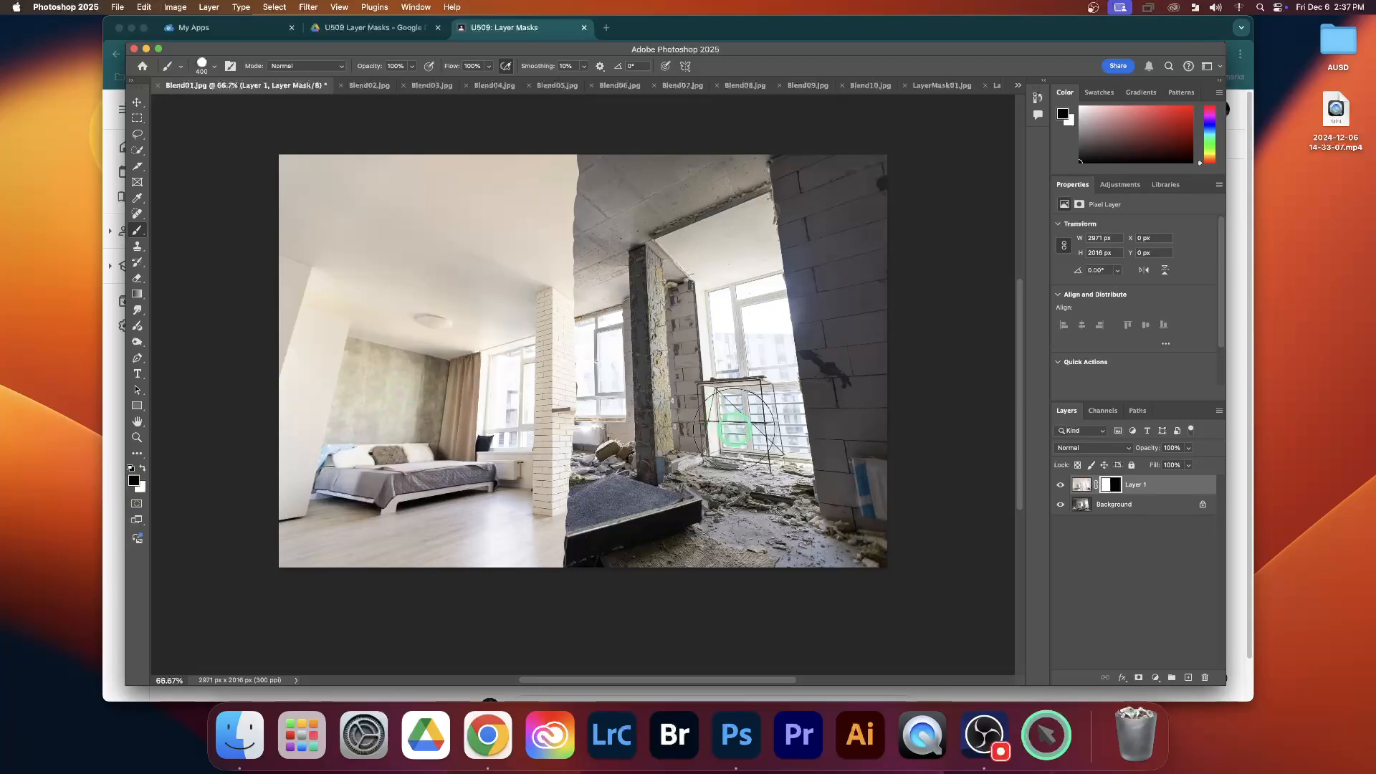
Select Layer 1's mask and paint black across the finished room's upper ceiling to reveal the concrete ceiling
{"action": "left_click", "coordinate": [1111, 486]}
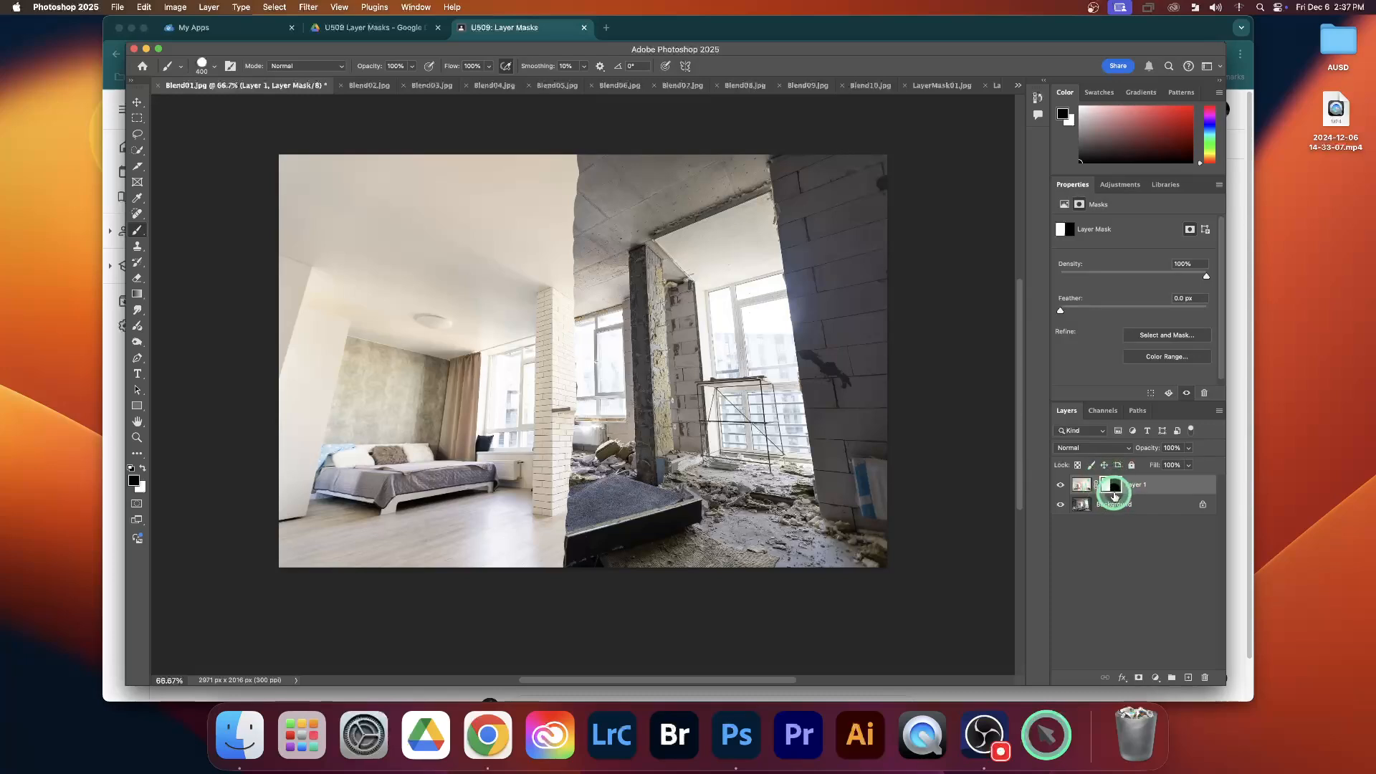
{"action": "left_click_drag", "start_coordinate": [595, 176], "coordinate": [273, 167]}
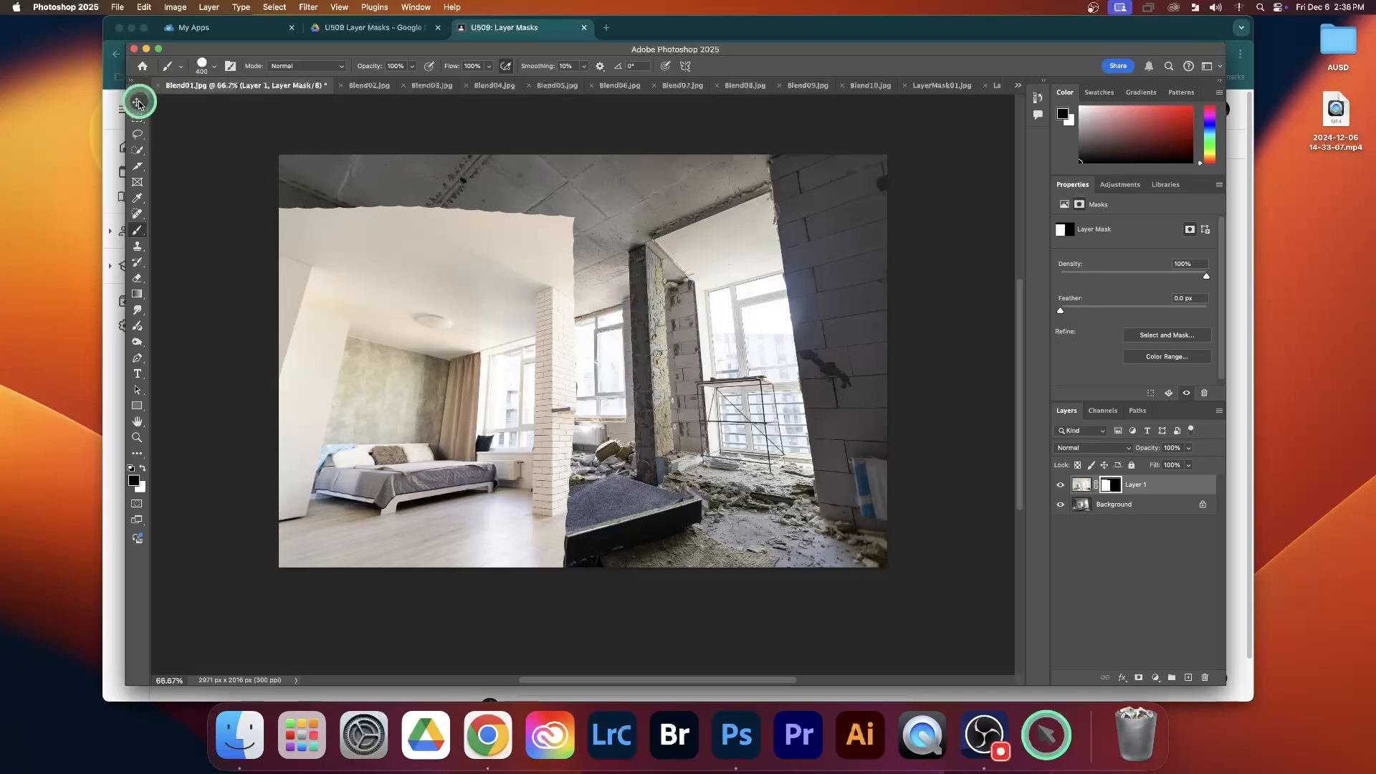
Copy the shaggy dog from Blend04 into Blend03 with the Move tool, aligned exactly over the groomed poodle
{"action": "left_click", "coordinate": [429, 86]}
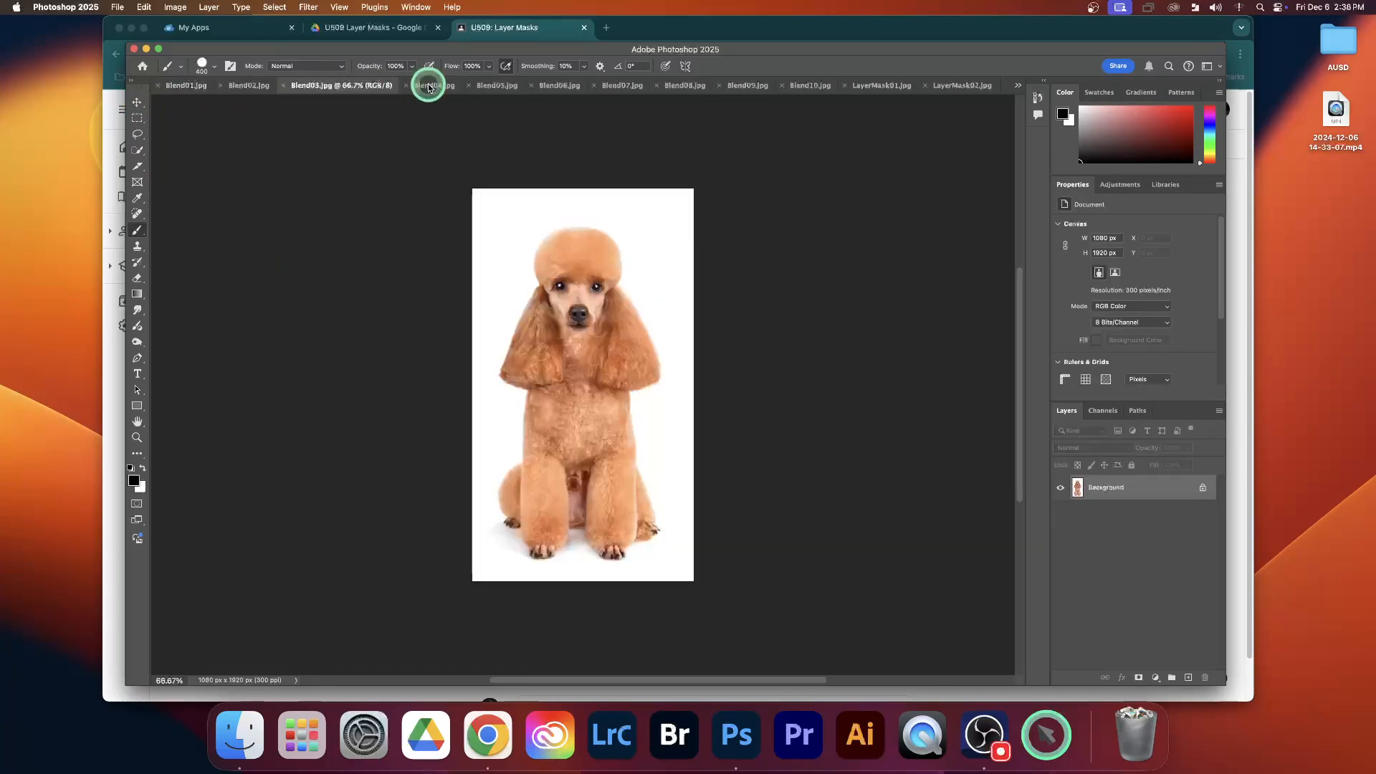
{"action": "left_click", "coordinate": [429, 87]}
{"action": "left_click", "coordinate": [308, 87]}
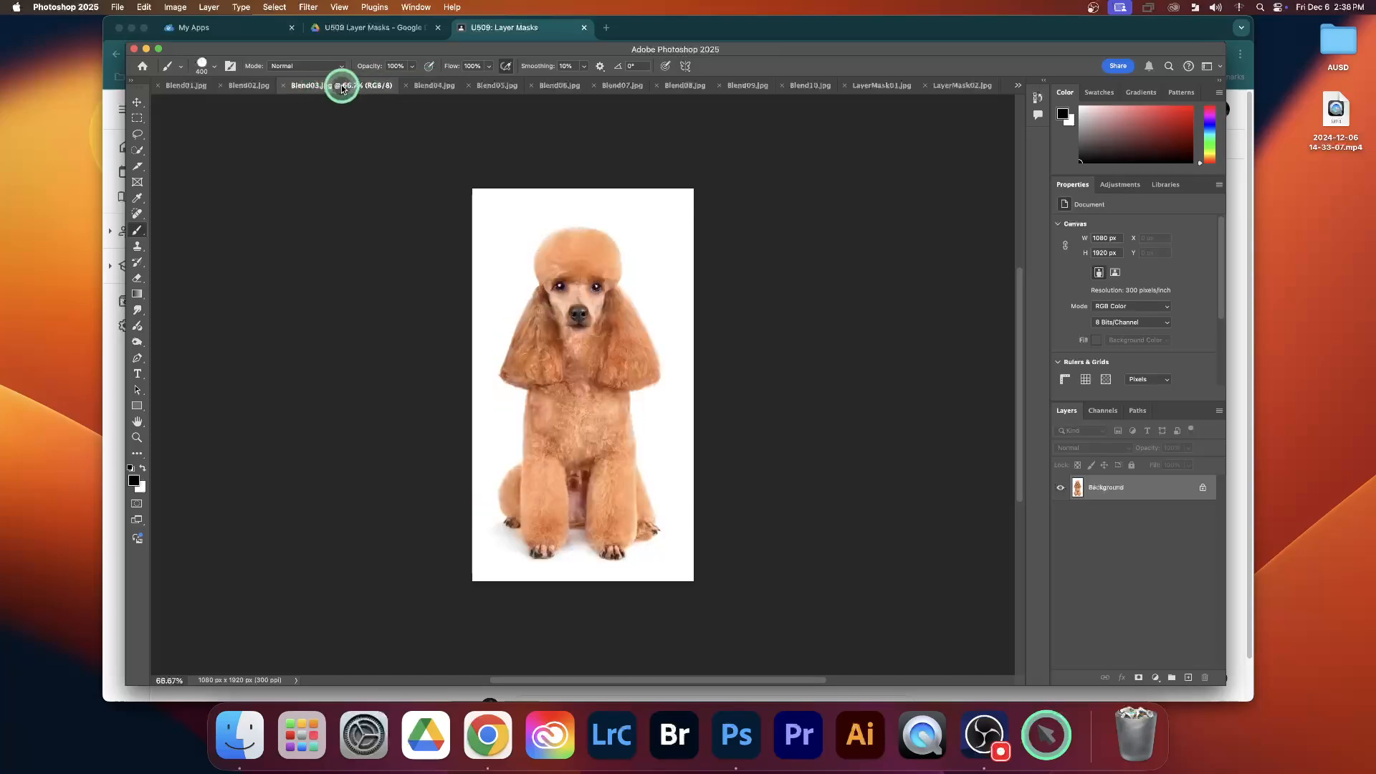
{"action": "left_click", "coordinate": [429, 87]}
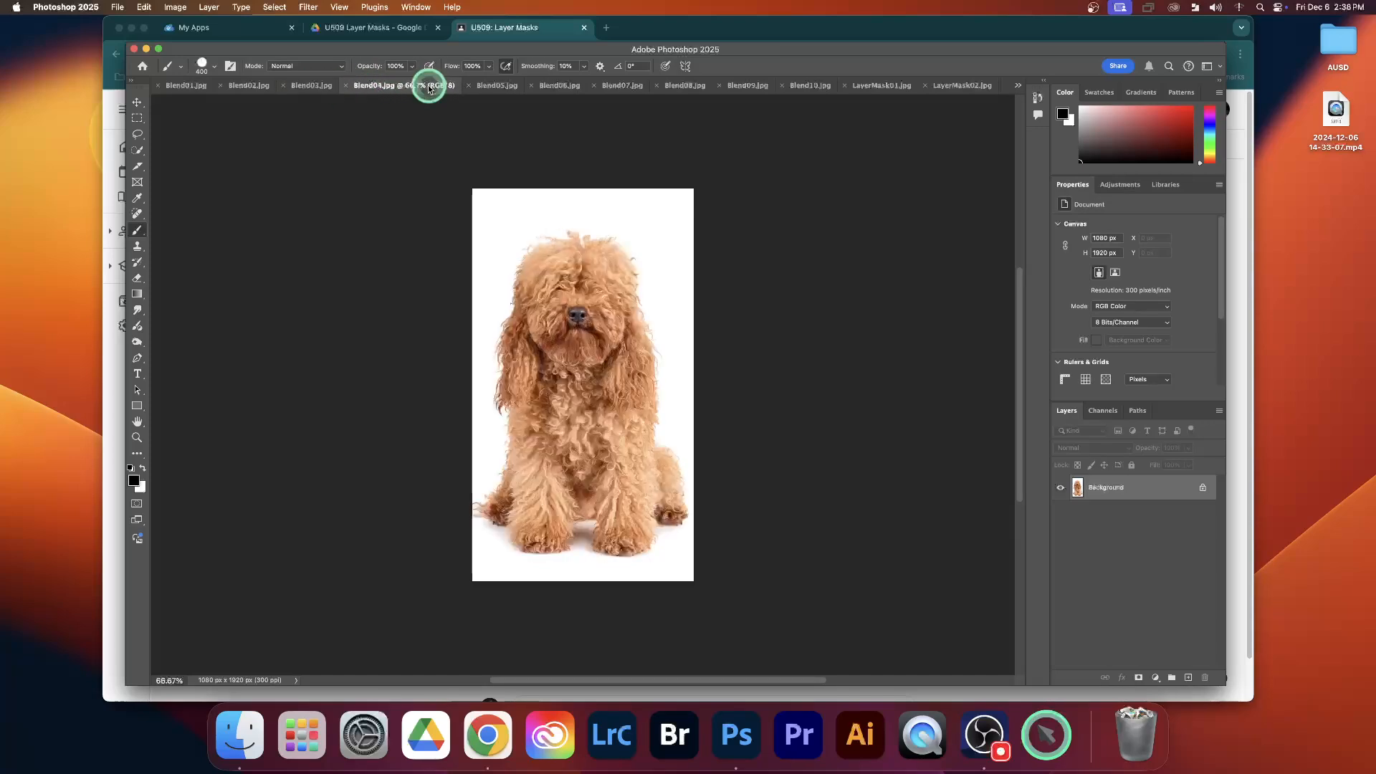
{"action": "left_click", "coordinate": [315, 86]}
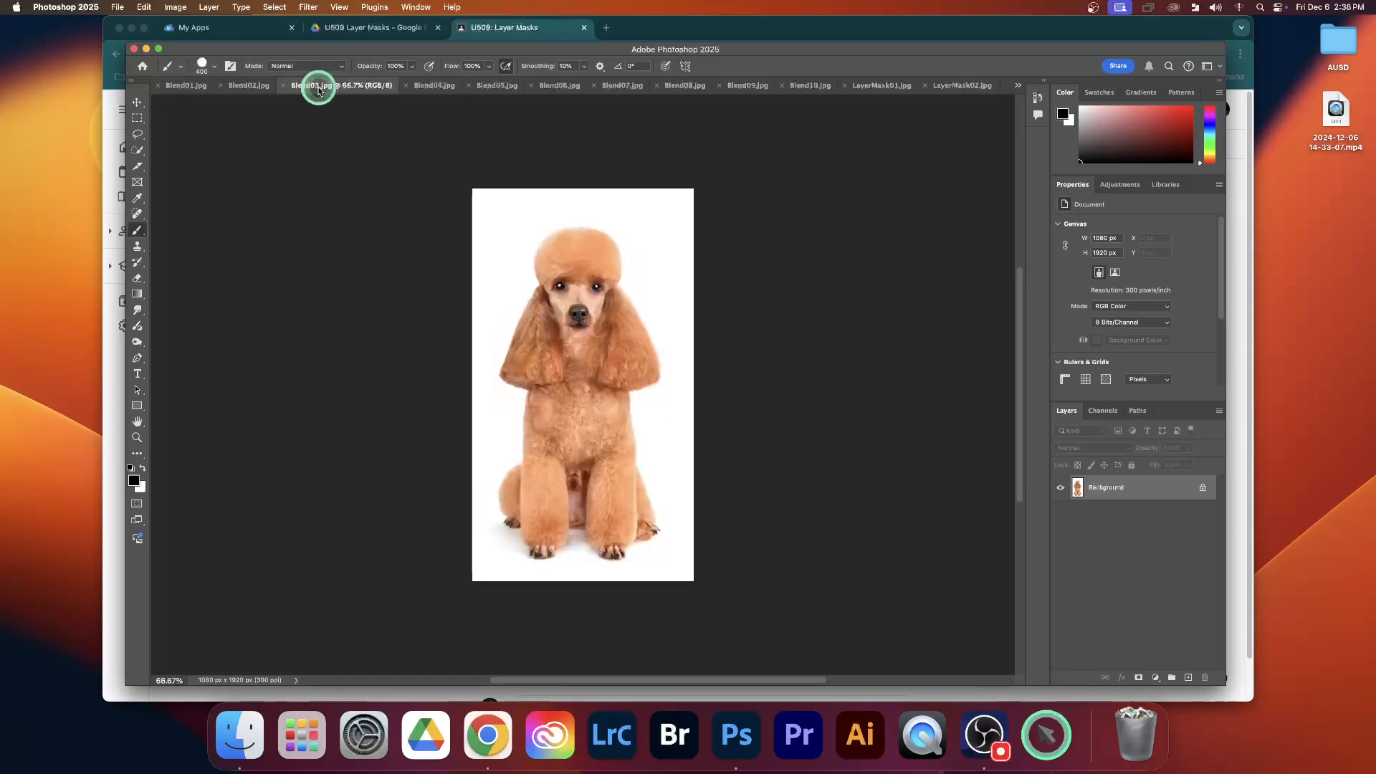
{"action": "left_click", "coordinate": [136, 102]}
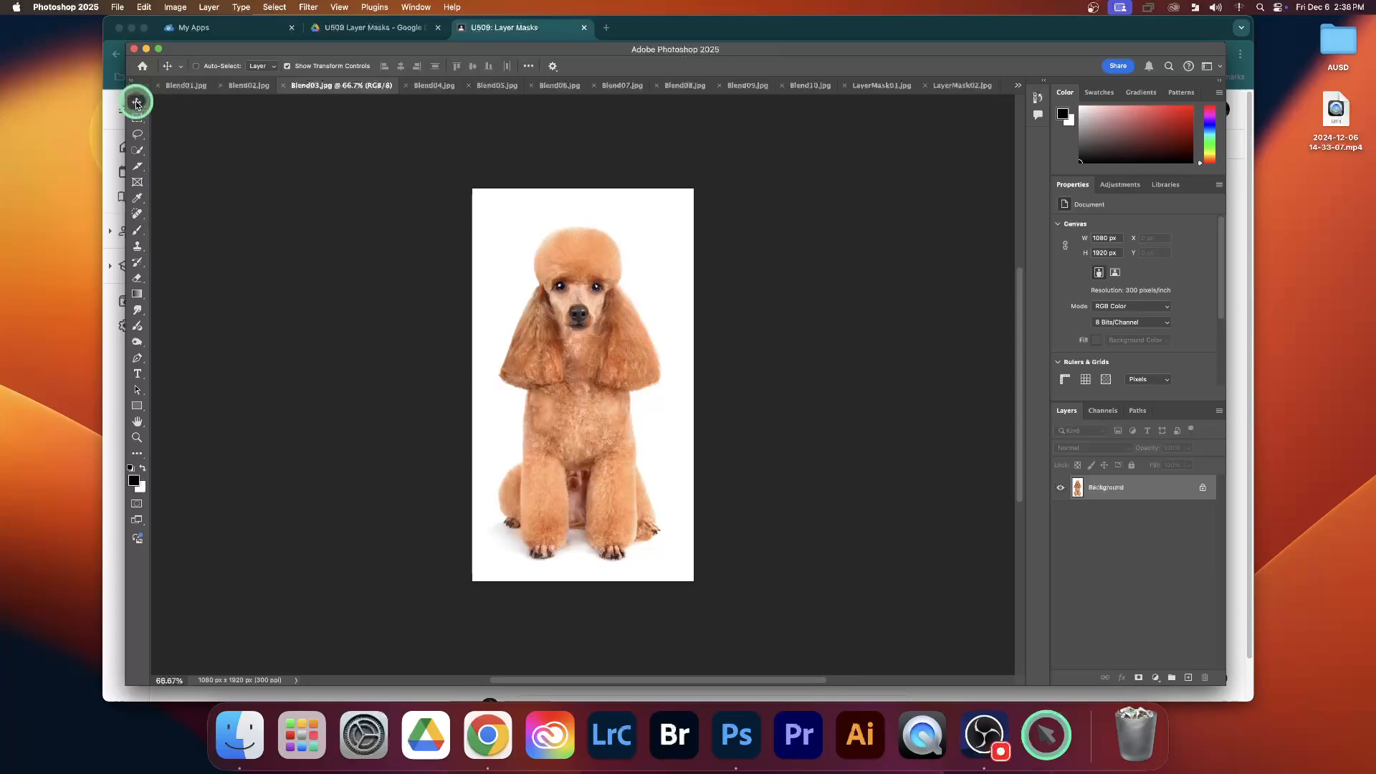
{"action": "left_click", "coordinate": [435, 87]}
{"action": "left_click_drag", "start_coordinate": [535, 260], "coordinate": [498, 258]}
{"action": "left_click_drag", "start_coordinate": [577, 341], "coordinate": [612, 382]}
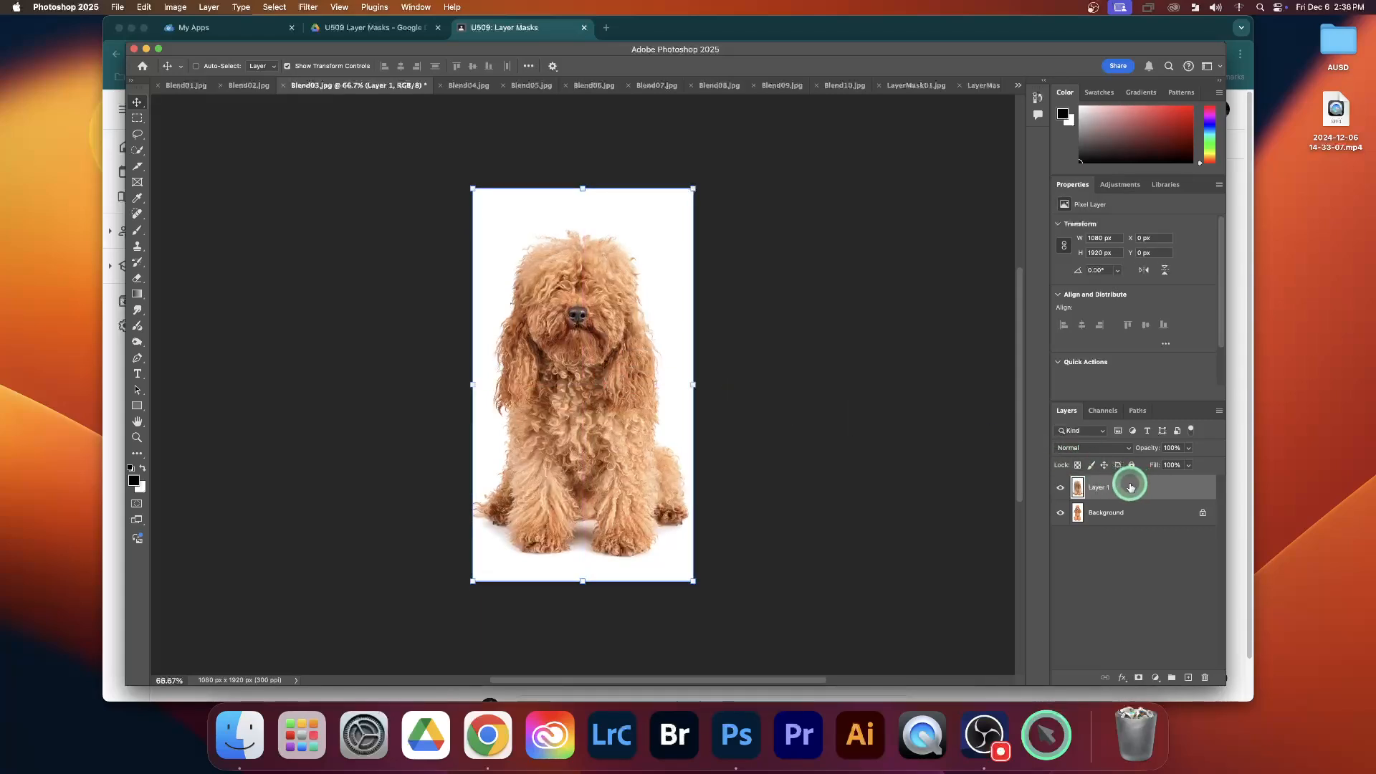
Add a layer mask to the shaggy dog's Layer 1 in Blend03 and activate the Brush tool
{"action": "left_click", "coordinate": [1139, 512]}
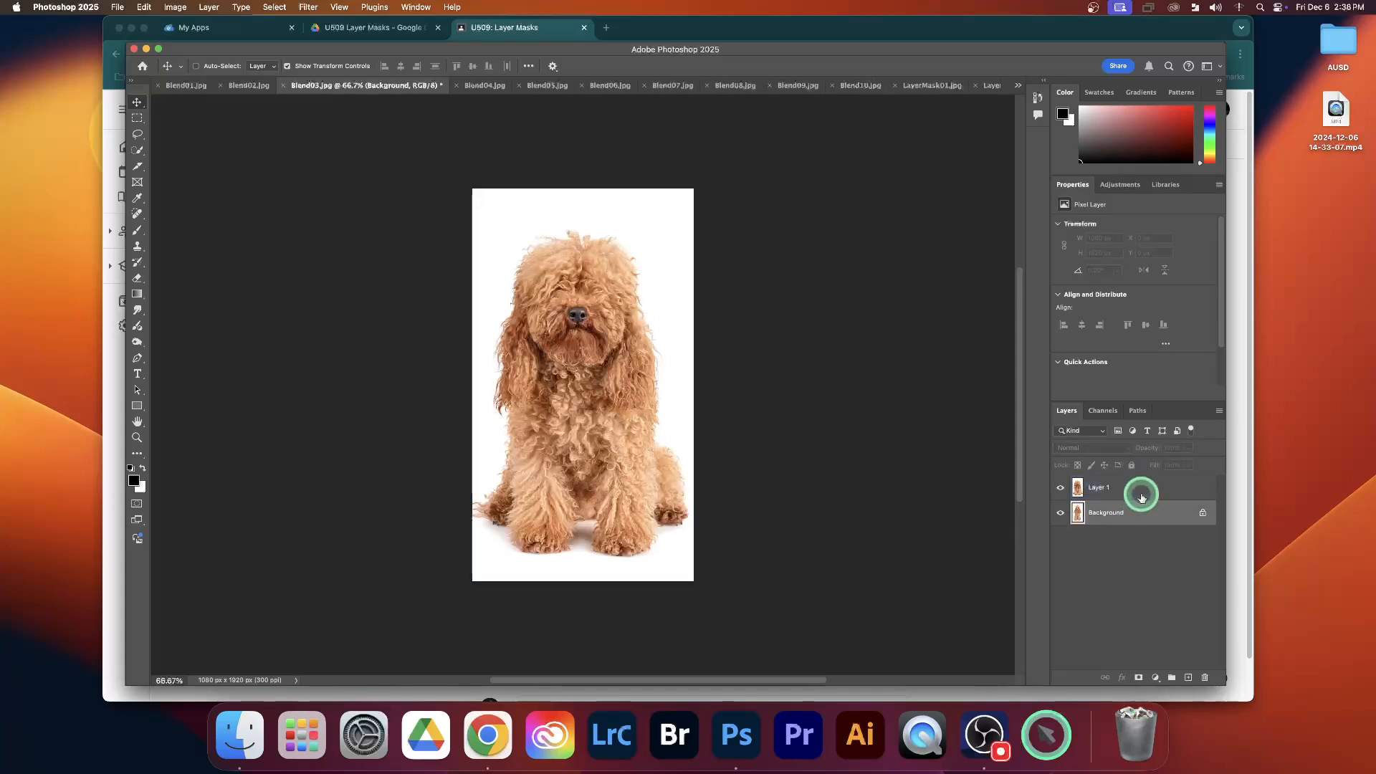
{"action": "left_click", "coordinate": [1141, 494]}
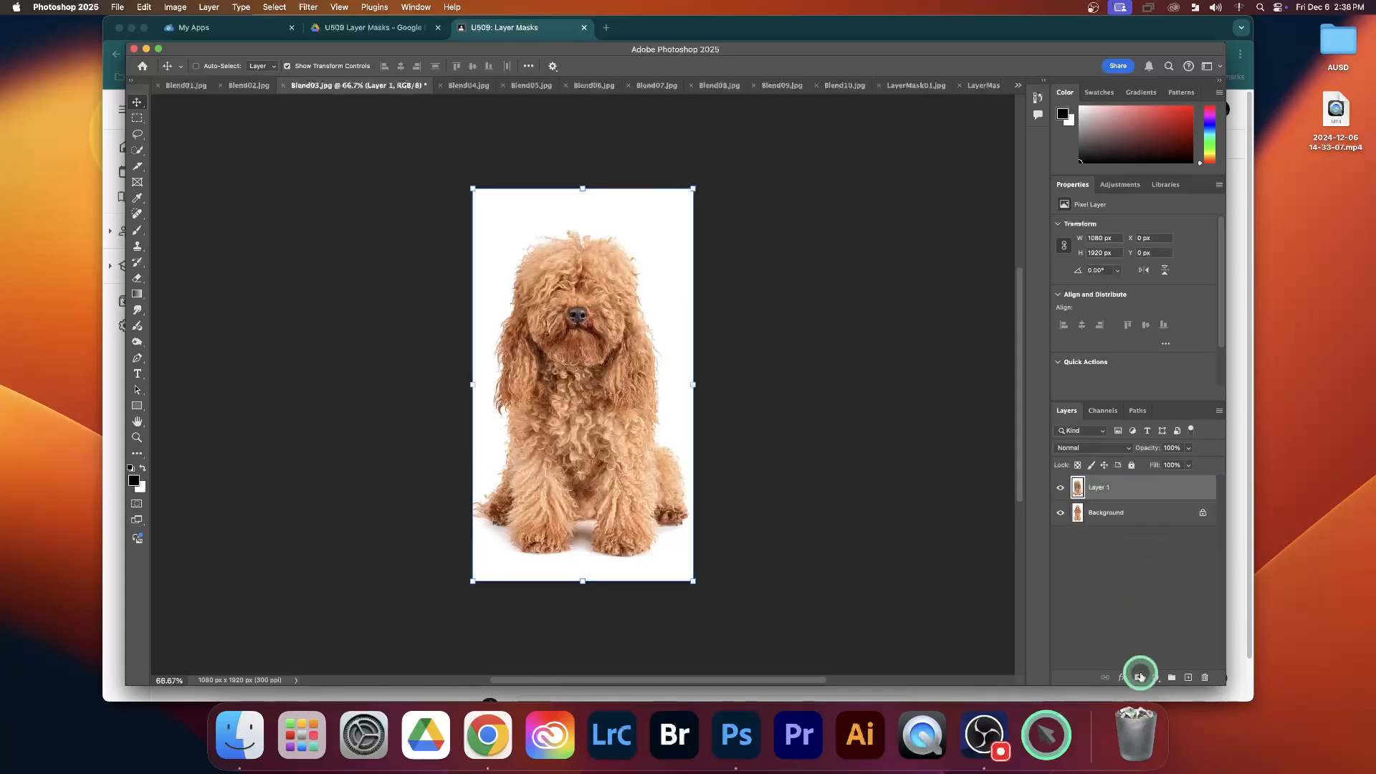
{"action": "left_click", "coordinate": [1140, 677]}
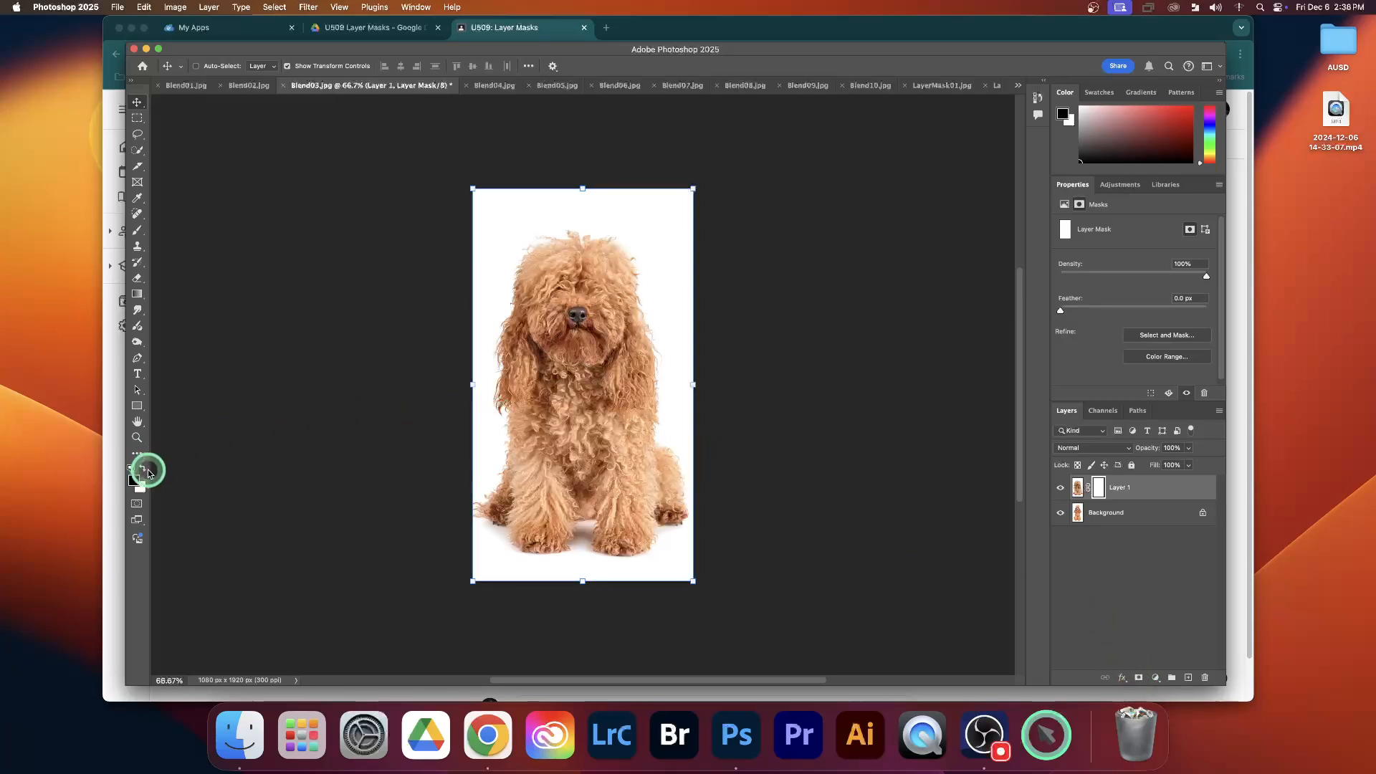
{"action": "left_click", "coordinate": [136, 230]}
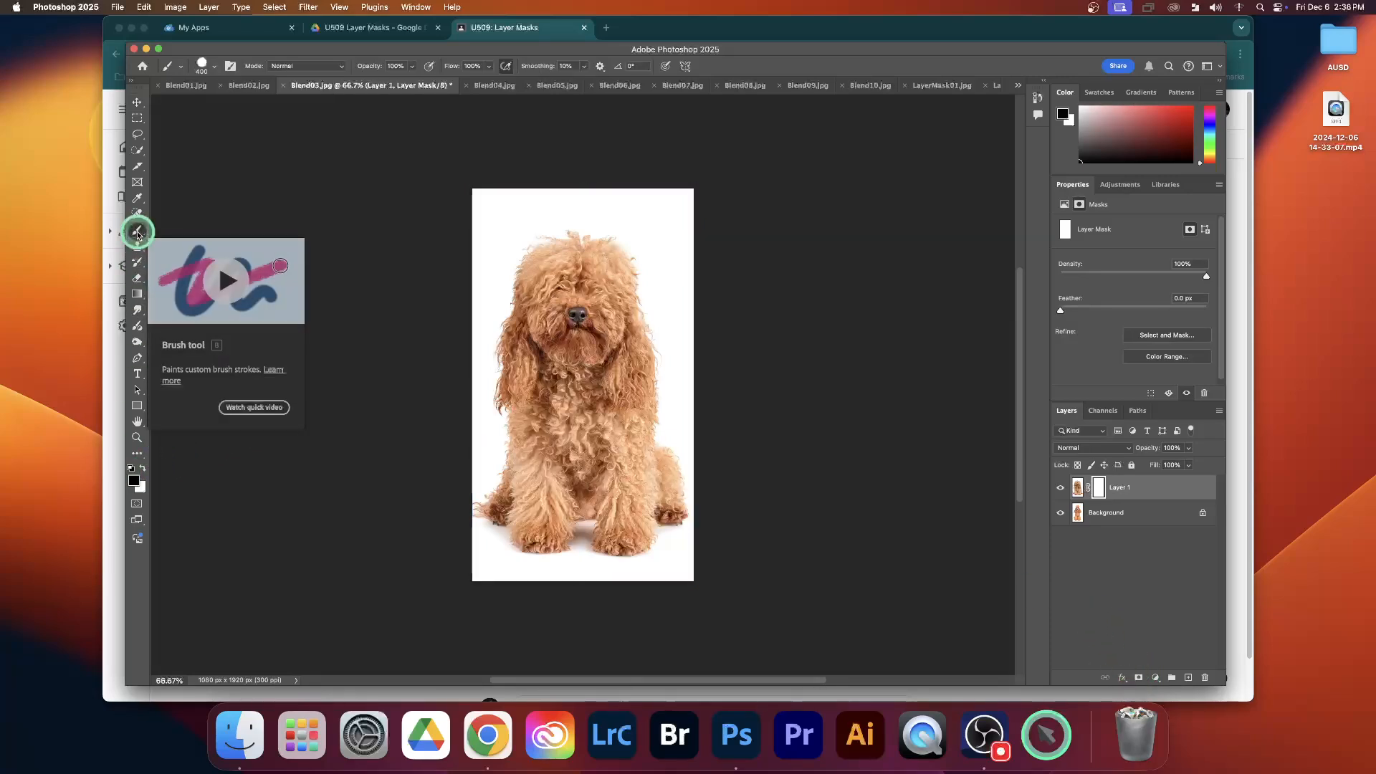
Paint black across the shaggy dog's head on the mask with the hard 400 px brush
{"action": "mouse_move", "coordinate": [501, 308]}
{"action": "left_mouse_down"}
{"action": "mouse_move", "coordinate": [528, 291]}
{"action": "mouse_move", "coordinate": [688, 290]}
{"action": "mouse_move", "coordinate": [439, 267]}
{"action": "mouse_move", "coordinate": [428, 319]}
{"action": "mouse_move", "coordinate": [791, 310]}
{"action": "left_mouse_up"}
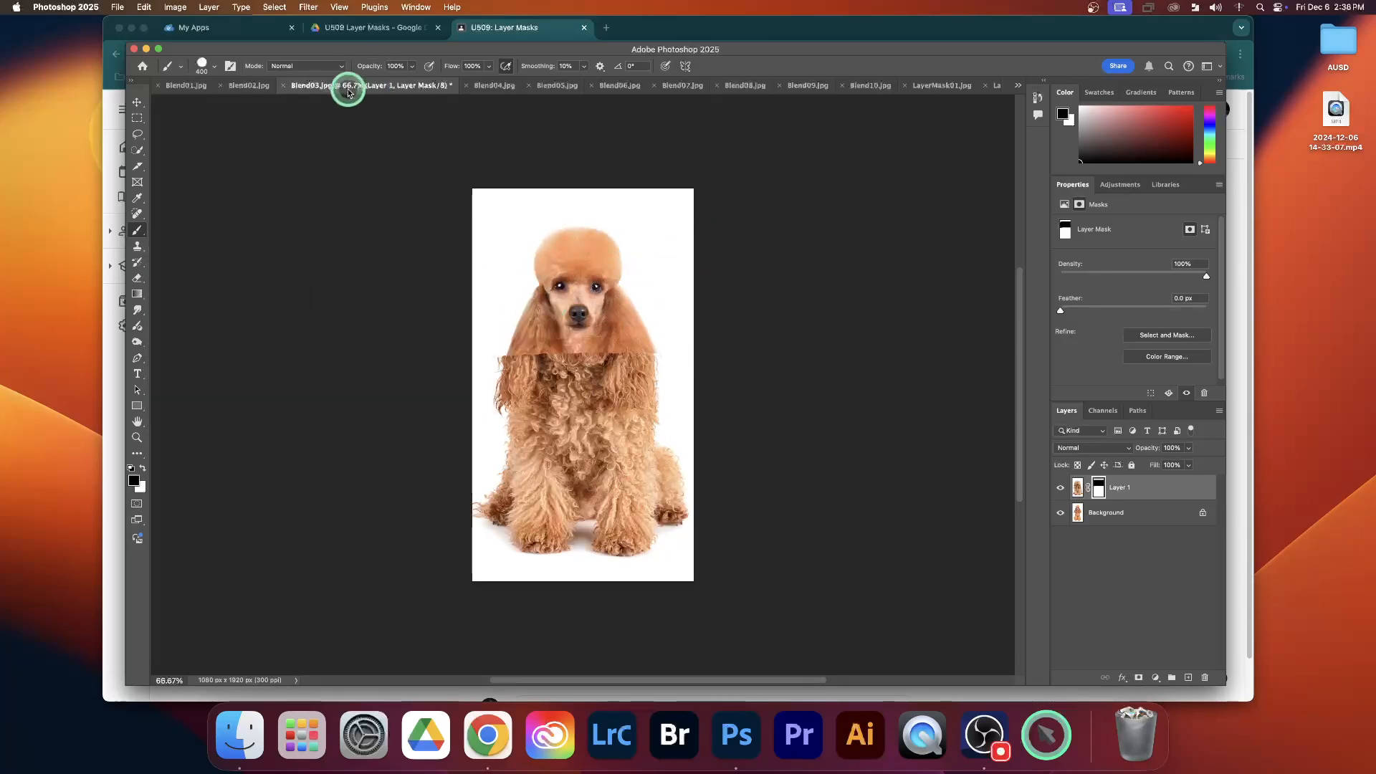
Lower the brush hardness to get a soft-edged 400 px brush
{"action": "left_click", "coordinate": [216, 69]}
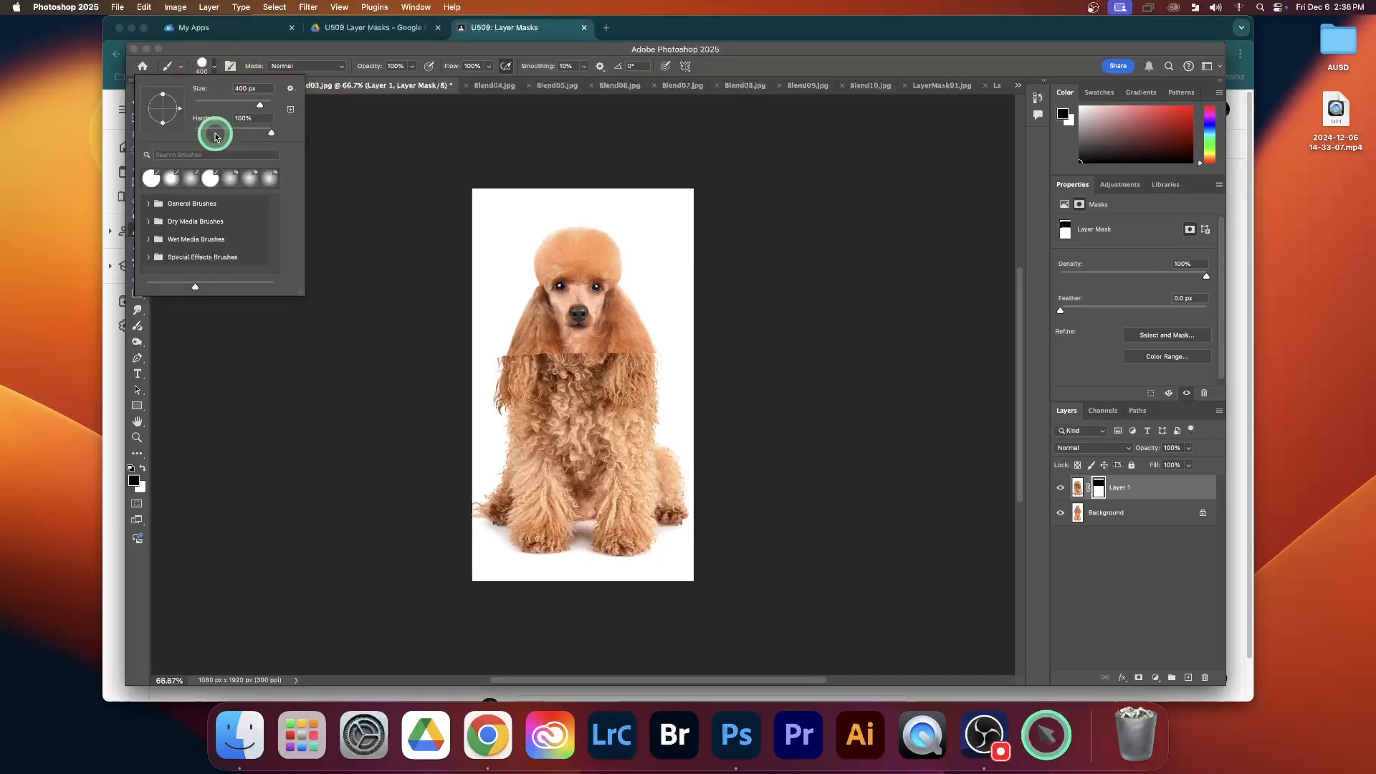
{"action": "left_click_drag", "start_coordinate": [215, 132], "coordinate": [206, 131]}
{"action": "left_click", "coordinate": [381, 50]}
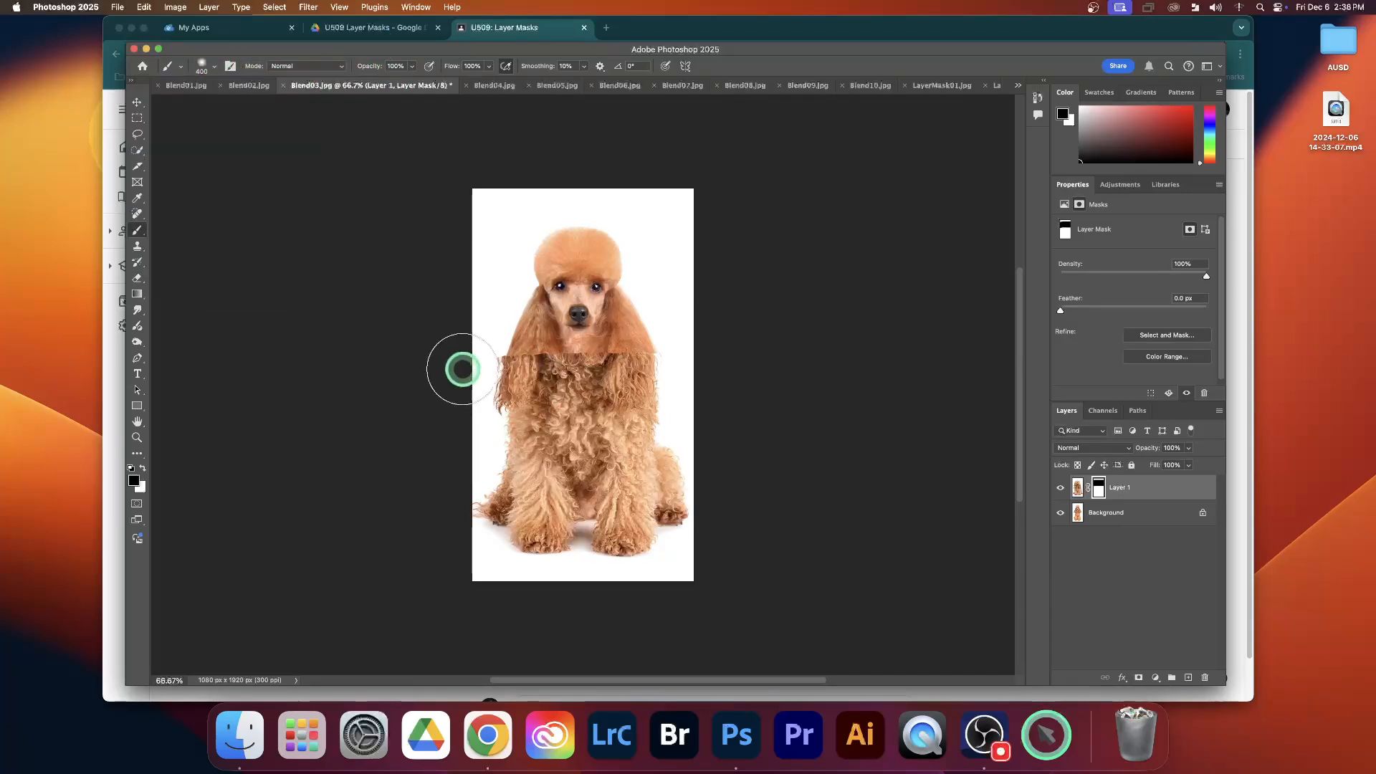
Paint soft black over the shaggy dog's ears and chest on the mask, and undo all the mask strokes
{"action": "mouse_move", "coordinate": [462, 369]}
{"action": "left_mouse_down"}
{"action": "mouse_move", "coordinate": [741, 369]}
{"action": "mouse_move", "coordinate": [648, 427]}
{"action": "mouse_move", "coordinate": [665, 410]}
{"action": "mouse_move", "coordinate": [438, 418]}
{"action": "mouse_move", "coordinate": [690, 427]}
{"action": "mouse_move", "coordinate": [530, 430]}
{"action": "left_mouse_up"}
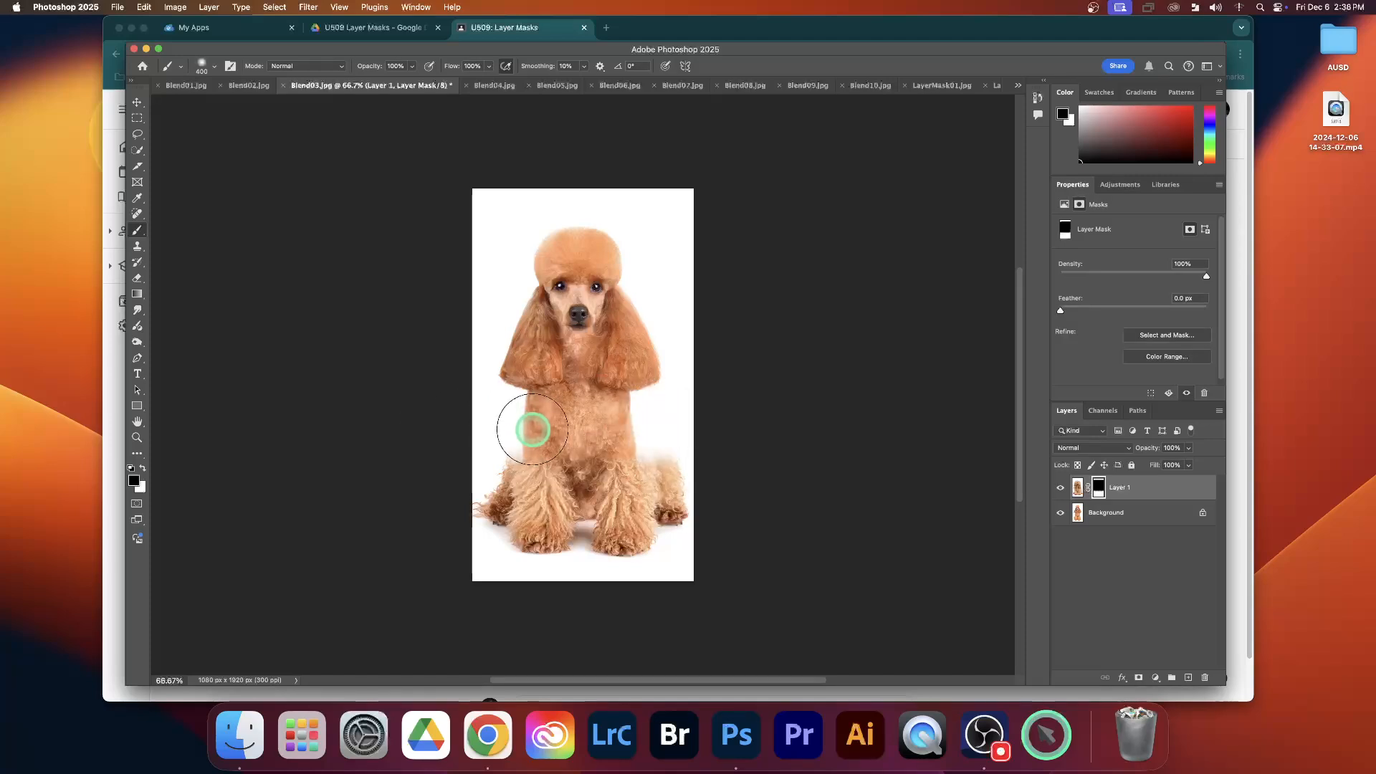
{"action": "key", "text": "super+z"}
{"action": "key", "text": "super+z"}
{"action": "key", "text": "super+z"}
{"action": "key", "text": "super+z"}
{"action": "key", "text": "super+z"}
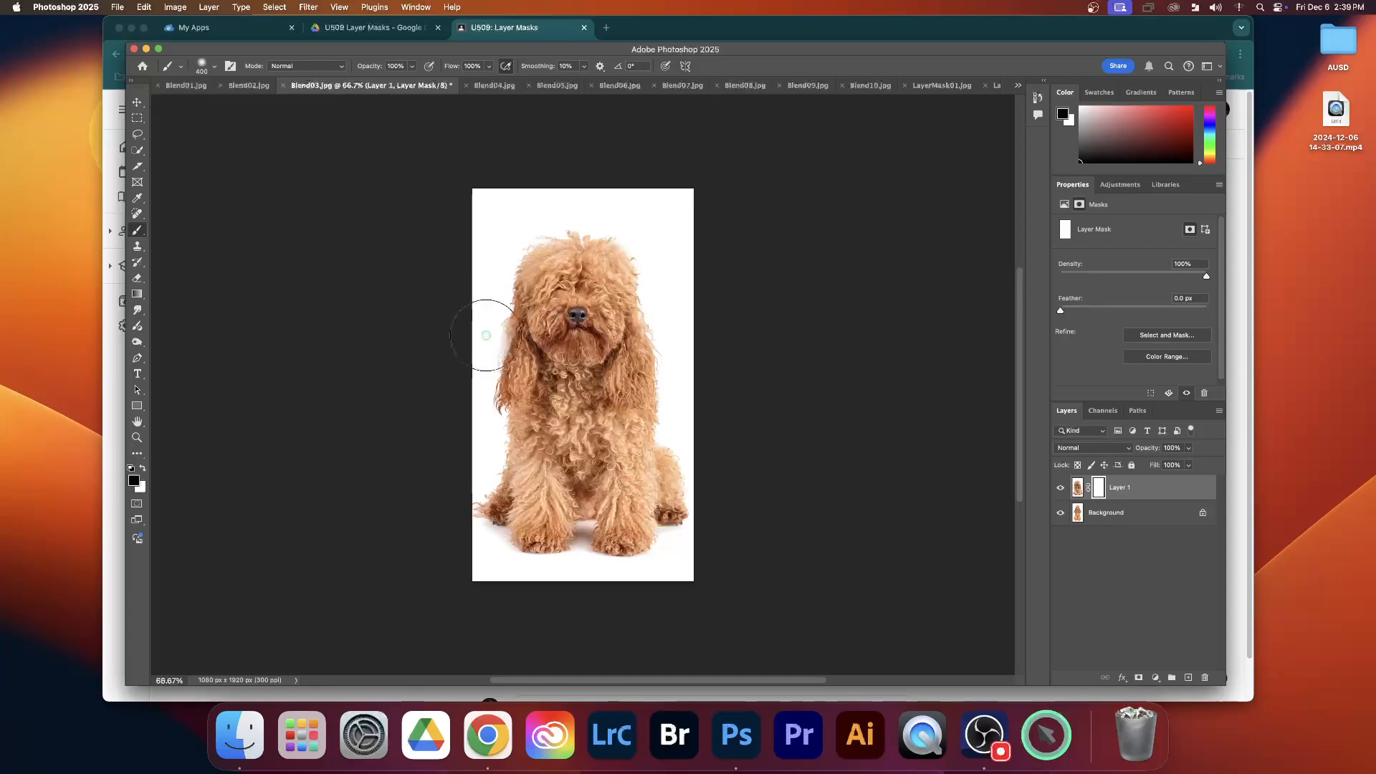
Try revealing the groomed poodle's head with soft black on the mask, undo it, and restore the empty layer mask
{"action": "mouse_move", "coordinate": [495, 326]}
{"action": "left_mouse_down"}
{"action": "mouse_move", "coordinate": [668, 324]}
{"action": "mouse_move", "coordinate": [458, 269]}
{"action": "mouse_move", "coordinate": [647, 267]}
{"action": "mouse_move", "coordinate": [507, 250]}
{"action": "mouse_move", "coordinate": [623, 251]}
{"action": "mouse_move", "coordinate": [718, 313]}
{"action": "mouse_move", "coordinate": [560, 364]}
{"action": "mouse_move", "coordinate": [487, 370]}
{"action": "mouse_move", "coordinate": [743, 357]}
{"action": "left_mouse_up"}
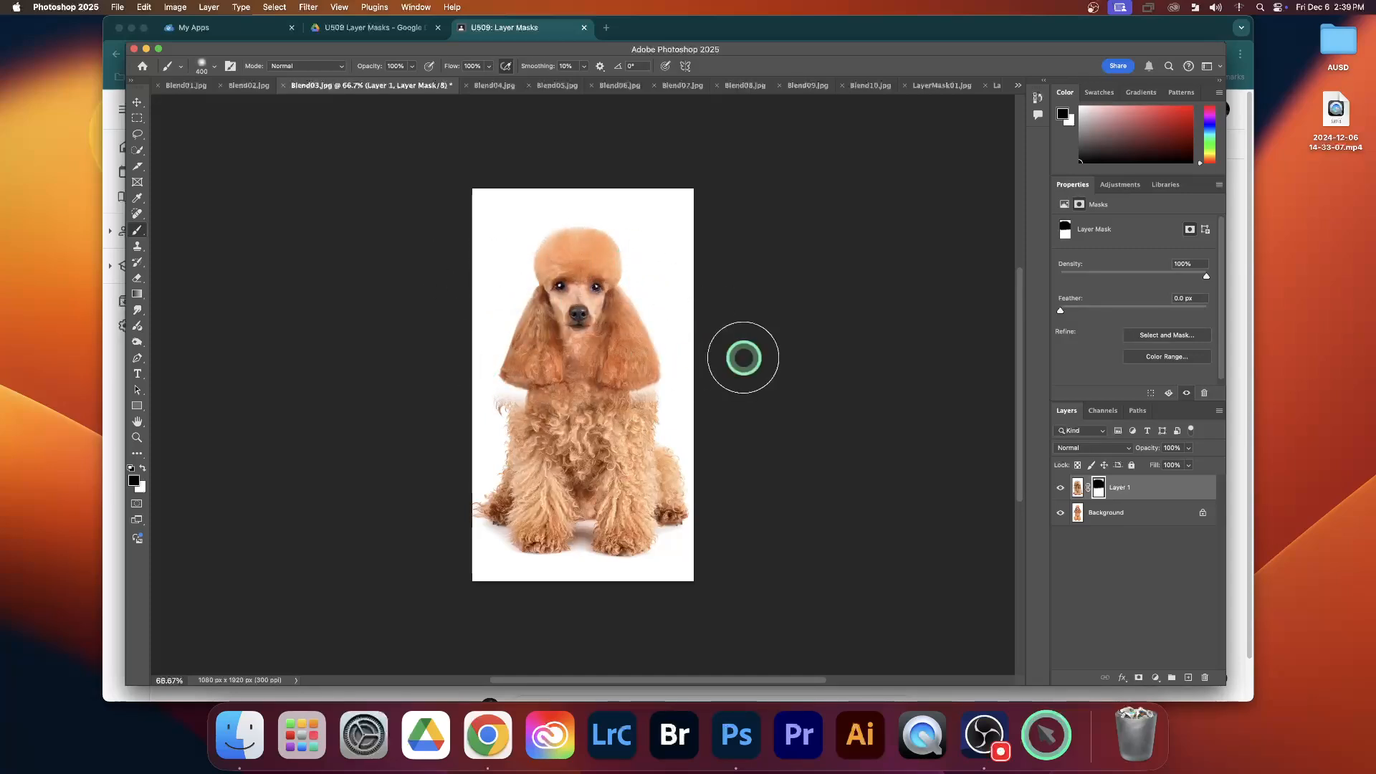
{"action": "key", "text": "super+z"}
{"action": "key", "text": "super+z"}
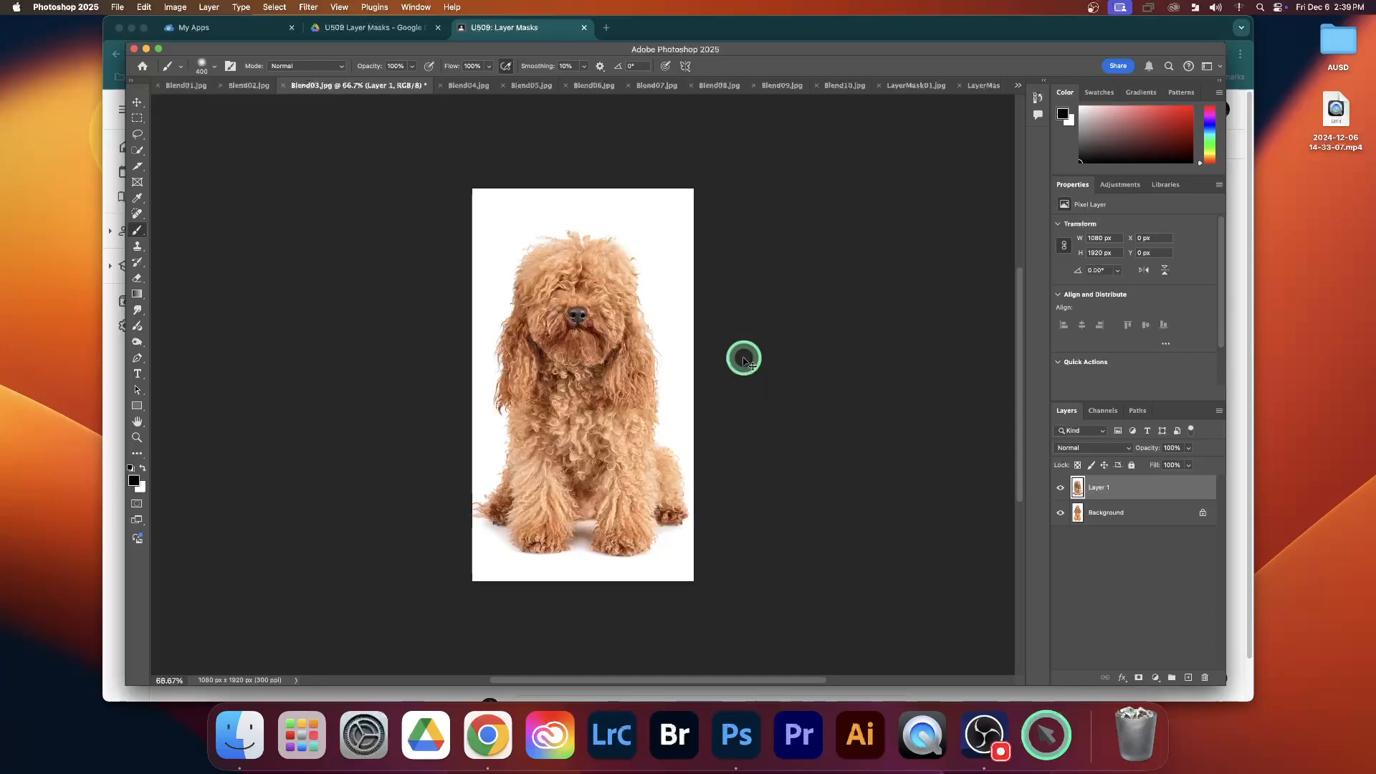
{"action": "key", "text": "super+shift+z"}
Paint soft black on Layer 1's mask over the shaggy dog's body and legs to reveal the groomed body
{"action": "mouse_move", "coordinate": [678, 492]}
{"action": "left_mouse_down"}
{"action": "mouse_move", "coordinate": [700, 430]}
{"action": "mouse_move", "coordinate": [502, 457]}
{"action": "mouse_move", "coordinate": [655, 457]}
{"action": "mouse_move", "coordinate": [425, 519]}
{"action": "mouse_move", "coordinate": [563, 555]}
{"action": "mouse_move", "coordinate": [590, 500]}
{"action": "mouse_move", "coordinate": [562, 440]}
{"action": "mouse_move", "coordinate": [538, 455]}
{"action": "mouse_move", "coordinate": [529, 443]}
{"action": "mouse_move", "coordinate": [682, 461]}
{"action": "mouse_move", "coordinate": [609, 430]}
{"action": "mouse_move", "coordinate": [743, 468]}
{"action": "left_mouse_up"}
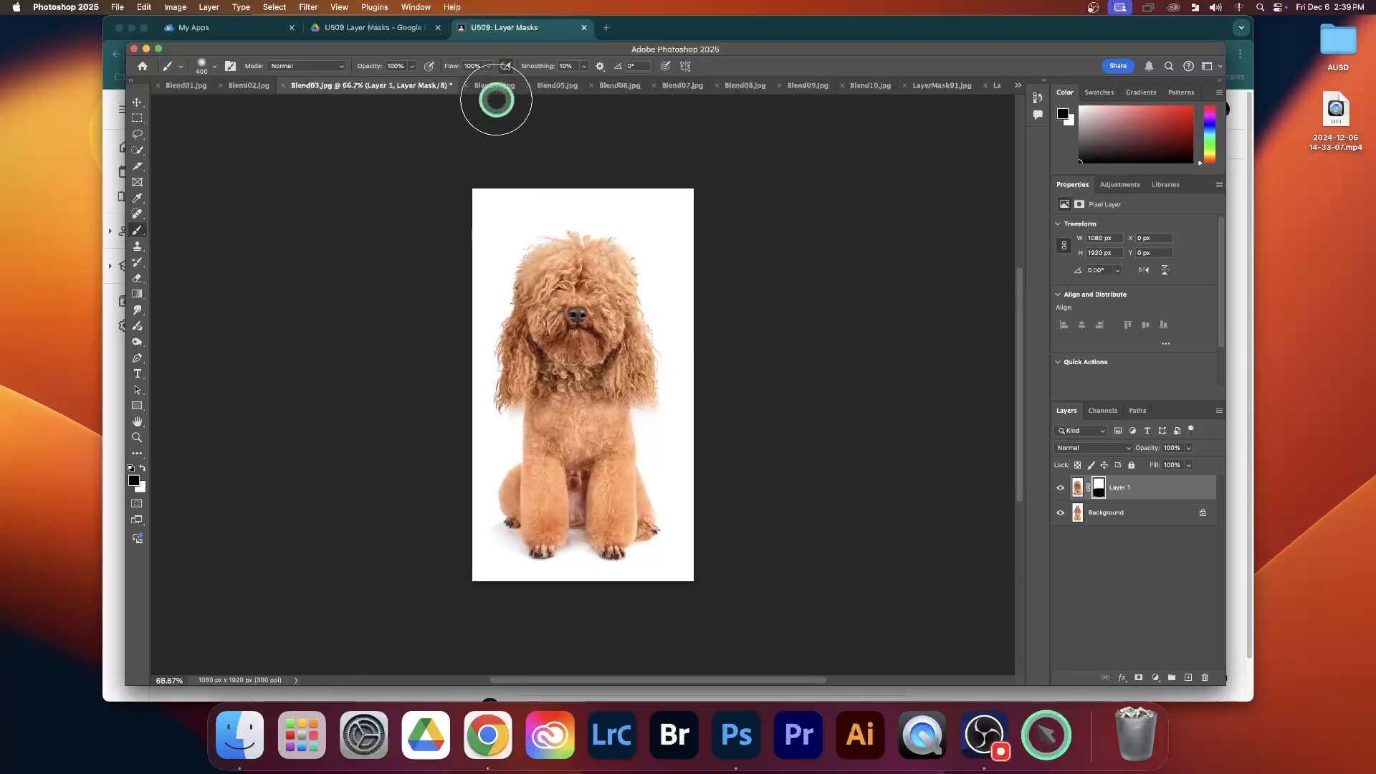
Review the remaining image pairs: Blend05 with Blend06, Blend07 with Blend08, and Blend09 with Blend10
{"action": "left_click", "coordinate": [550, 85]}
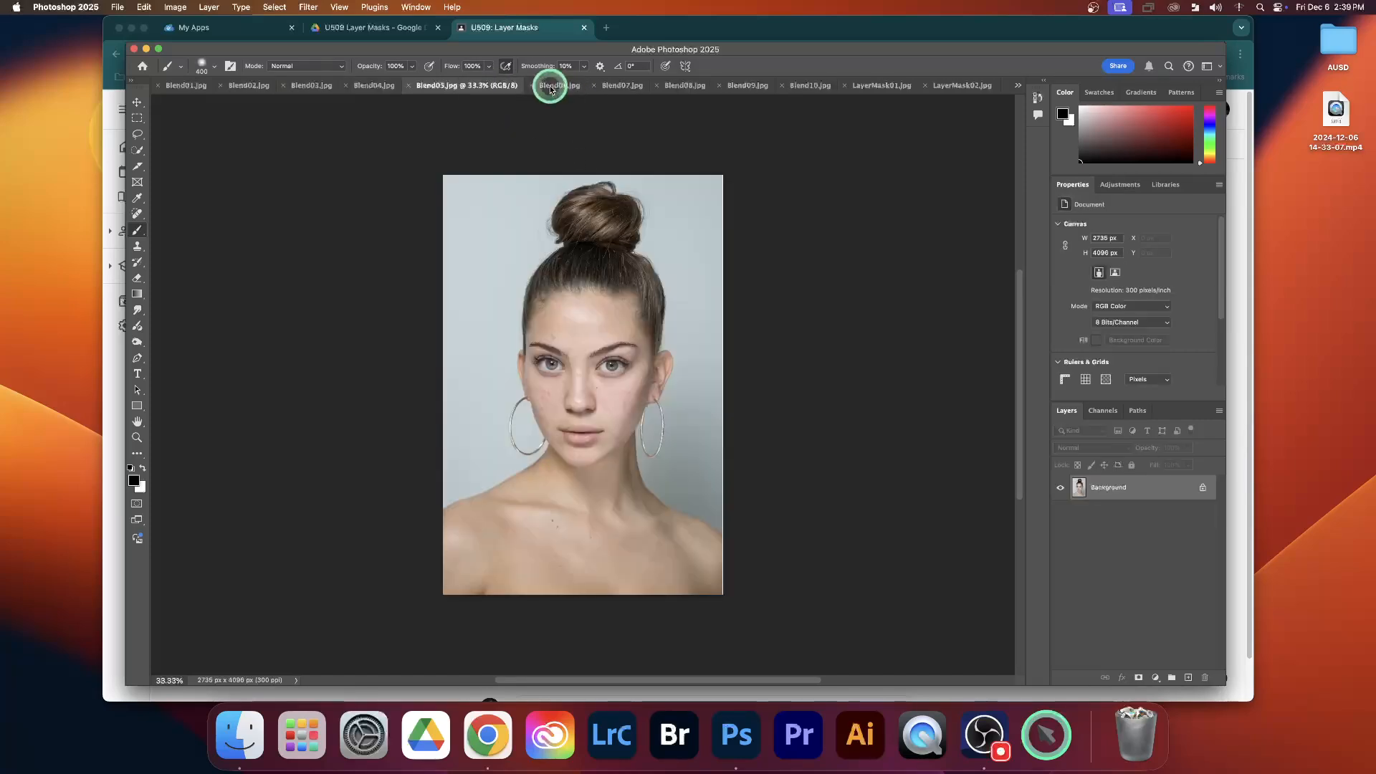
{"action": "left_click", "coordinate": [559, 87]}
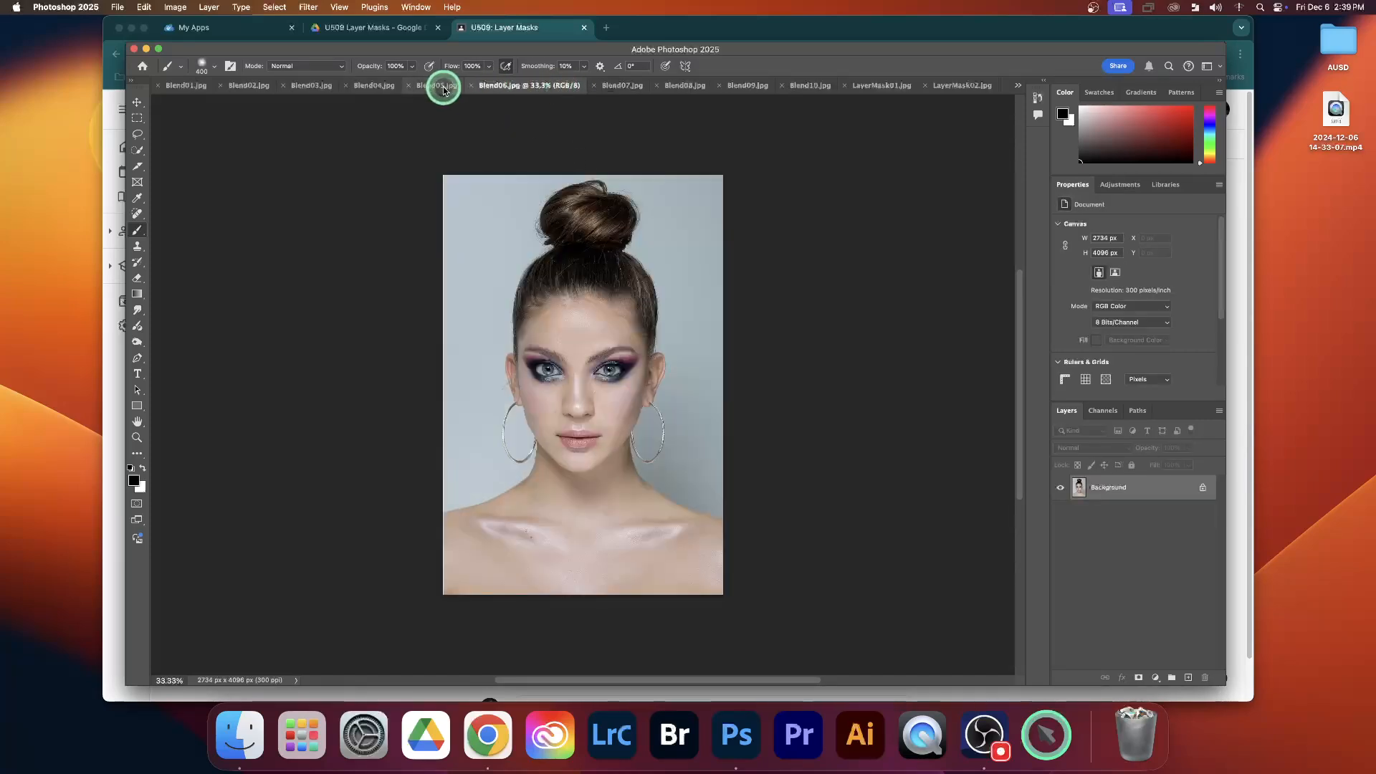
{"action": "left_click", "coordinate": [441, 86]}
{"action": "left_click", "coordinate": [553, 86]}
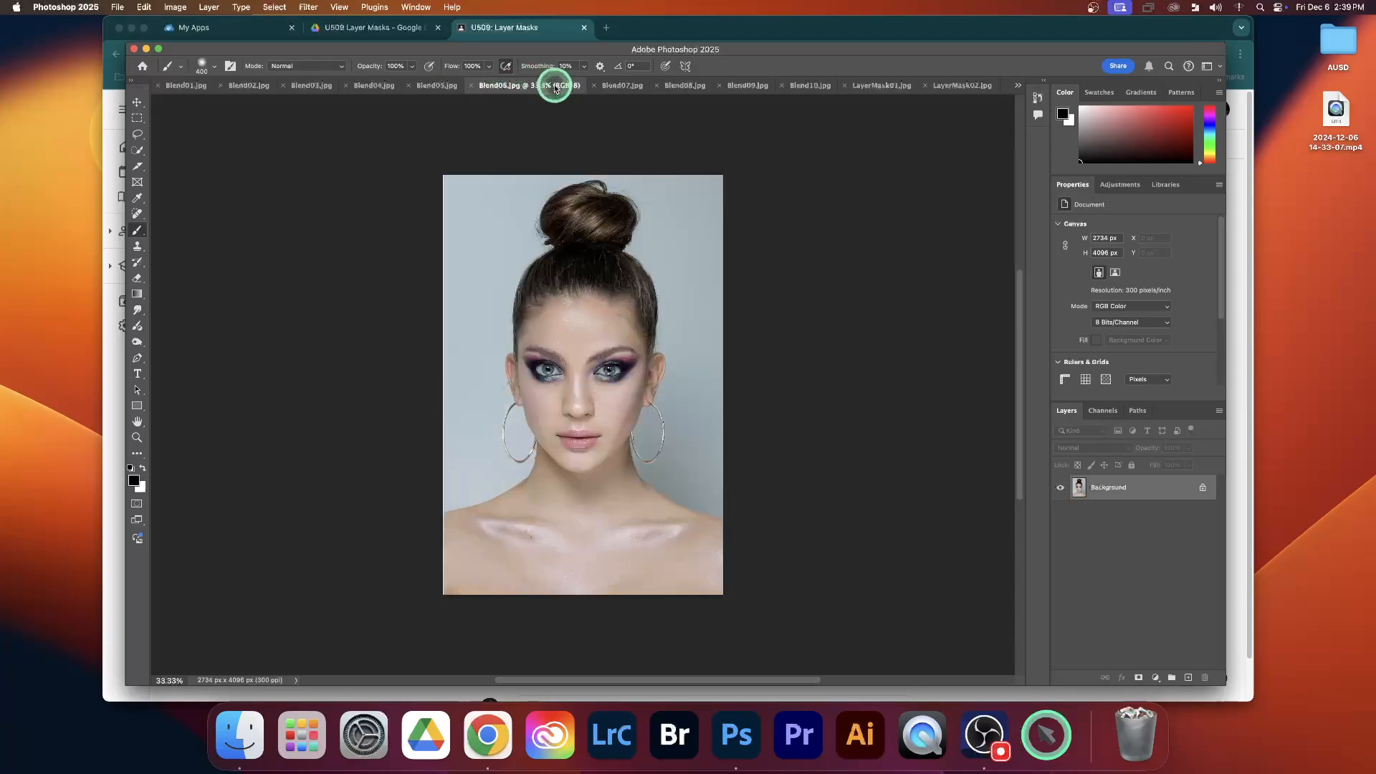
{"action": "left_click", "coordinate": [452, 87]}
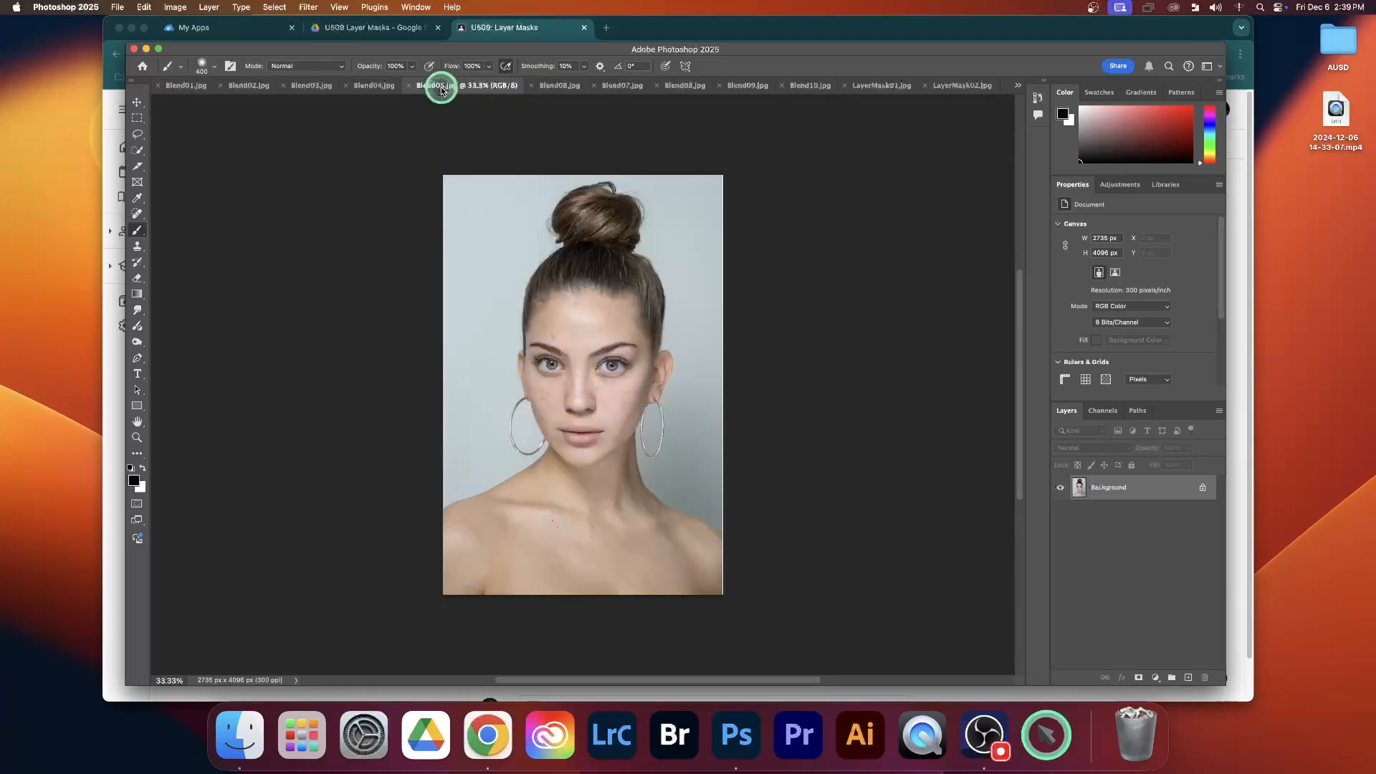
{"action": "left_click", "coordinate": [544, 87]}
{"action": "left_click", "coordinate": [622, 87]}
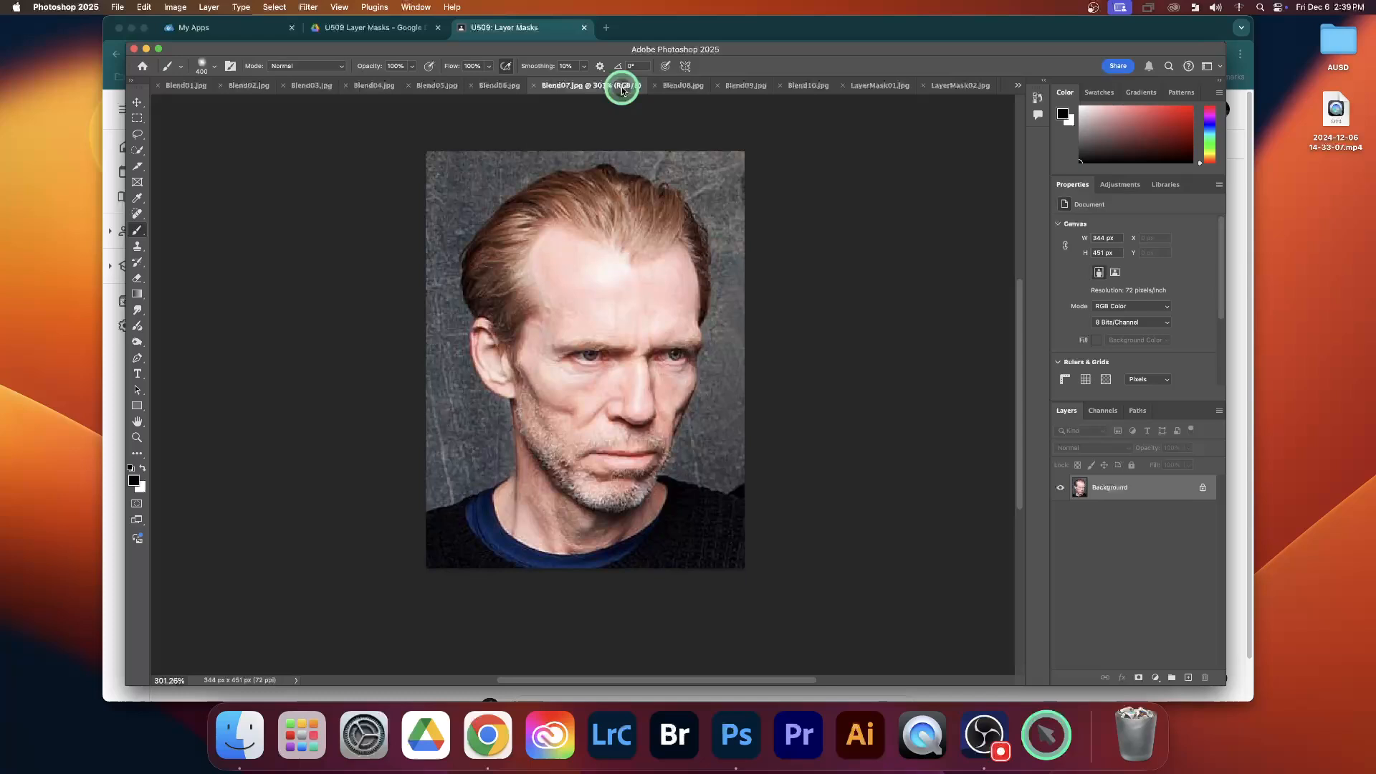
{"action": "left_click", "coordinate": [673, 86]}
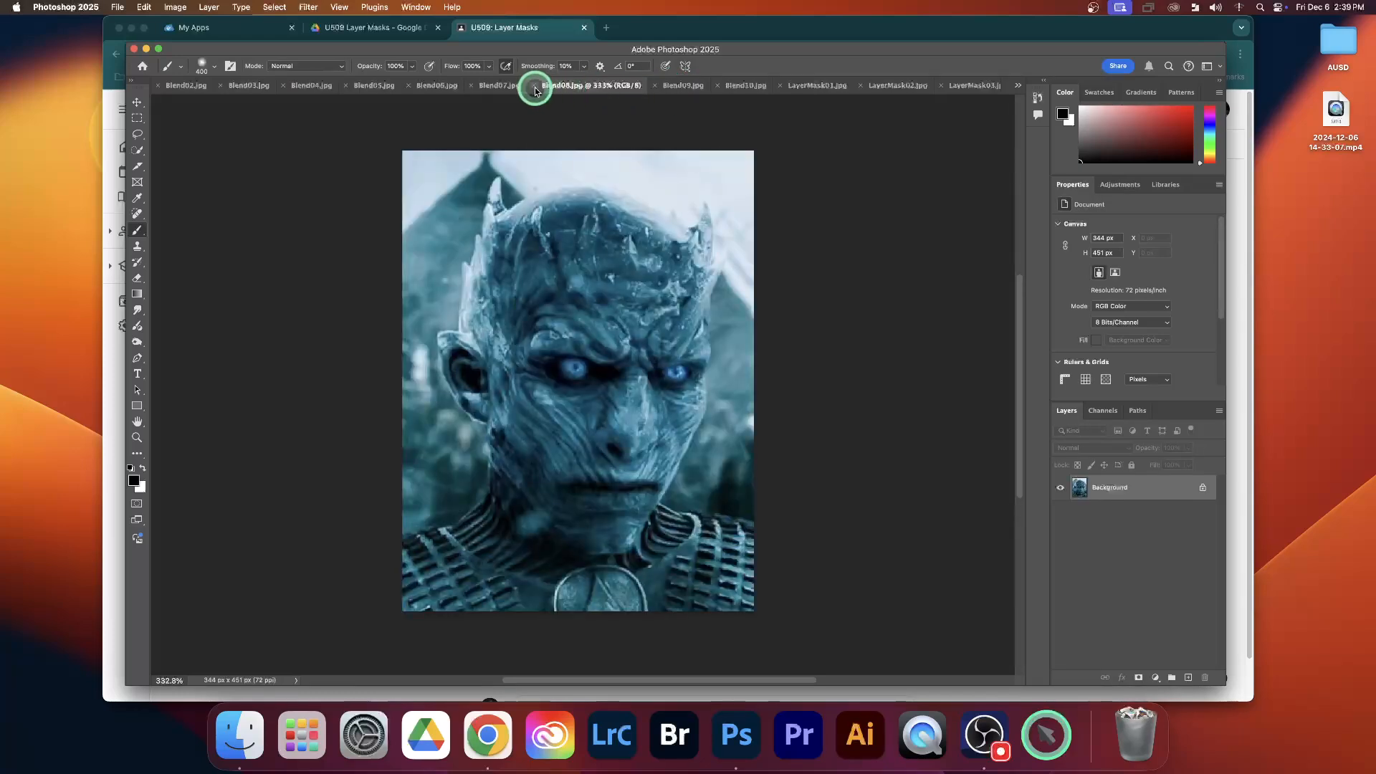
{"action": "left_click", "coordinate": [500, 86]}
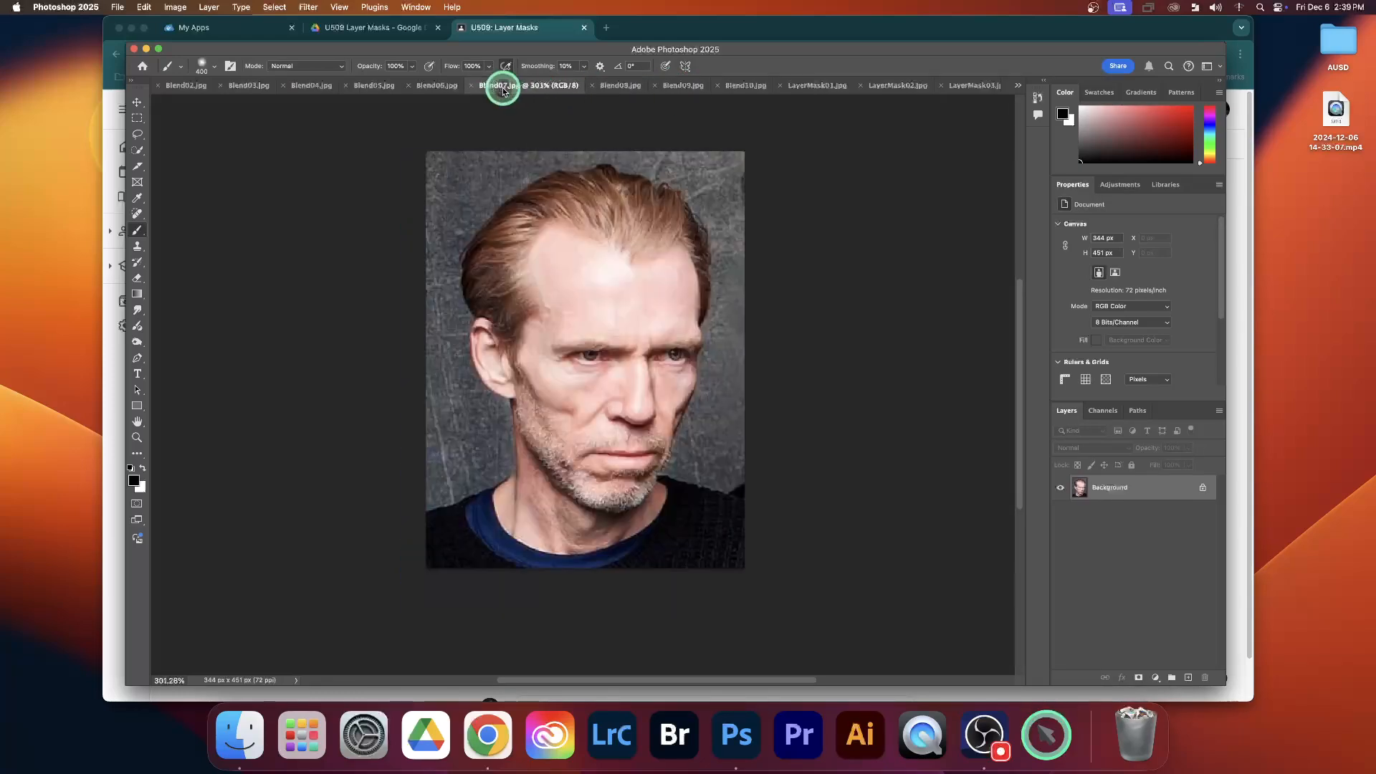
{"action": "left_click", "coordinate": [617, 88]}
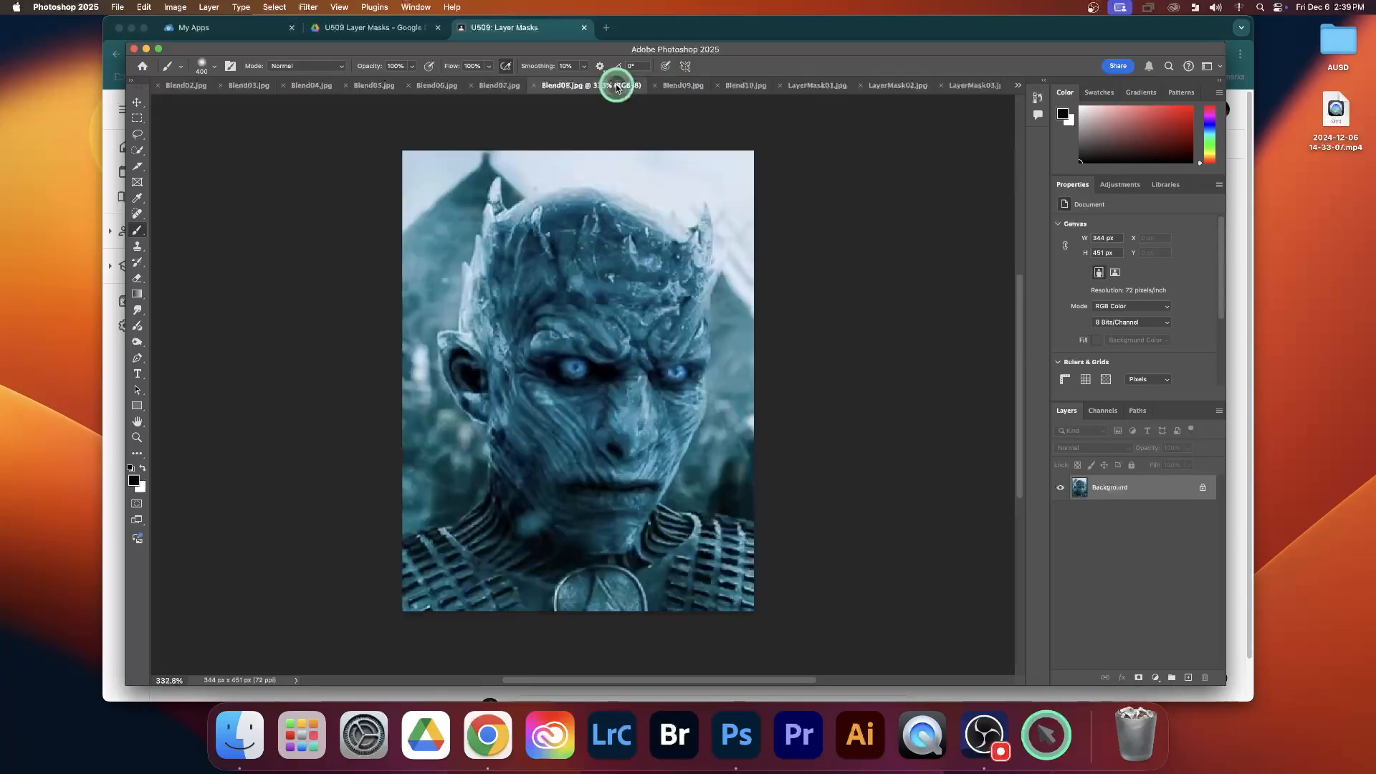
{"action": "left_click", "coordinate": [685, 87]}
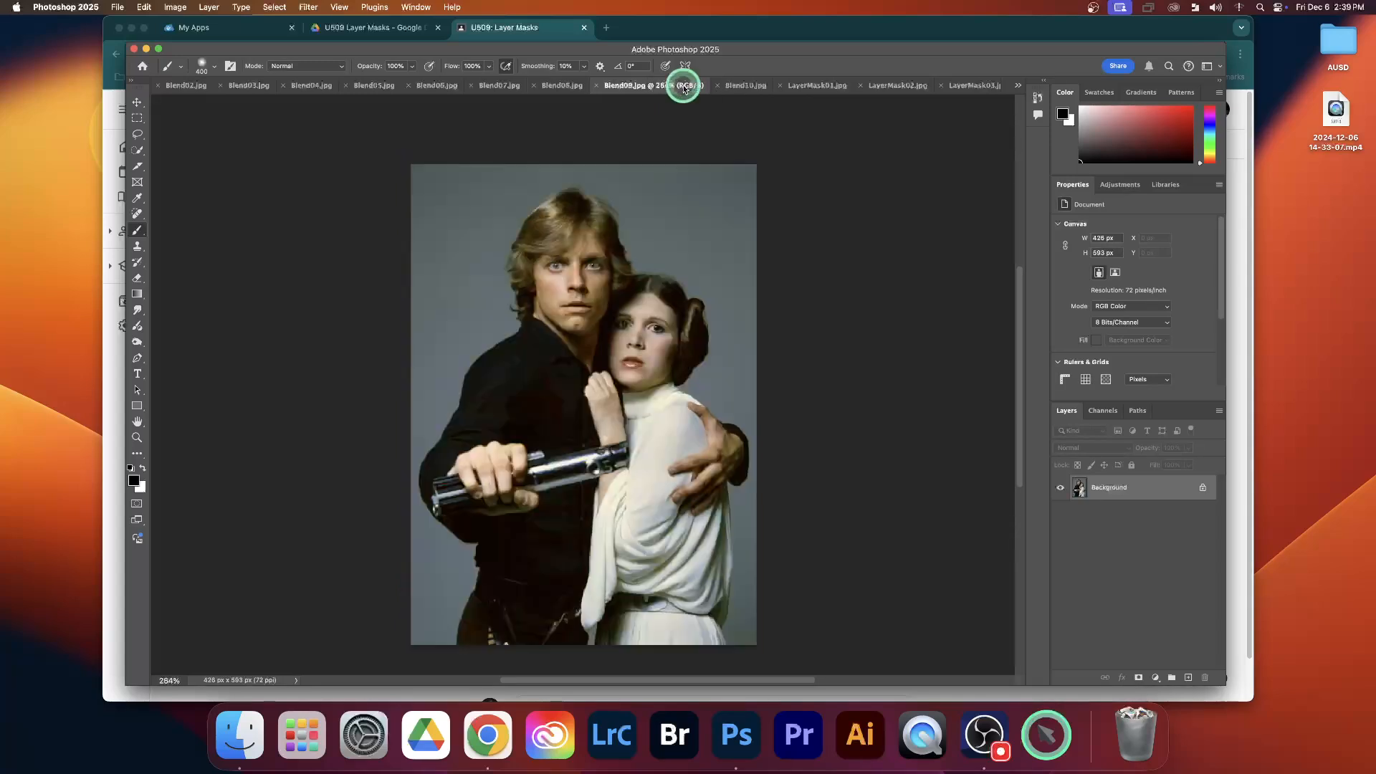
{"action": "left_click", "coordinate": [741, 87]}
{"action": "left_click", "coordinate": [621, 86]}
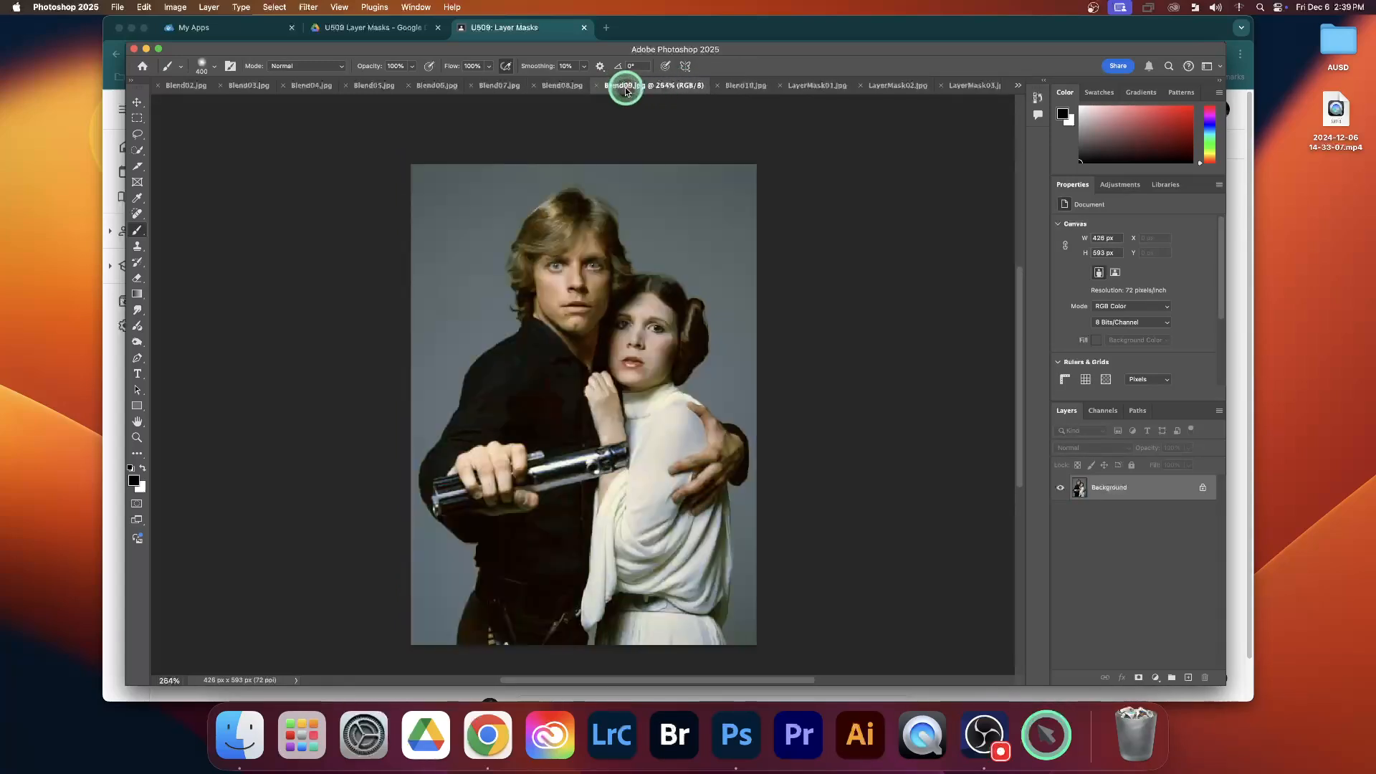
Review Blend10 and the LayerMask01 monitor and LayerMask02 car images, and return to LayerMask01
{"action": "left_click", "coordinate": [743, 87]}
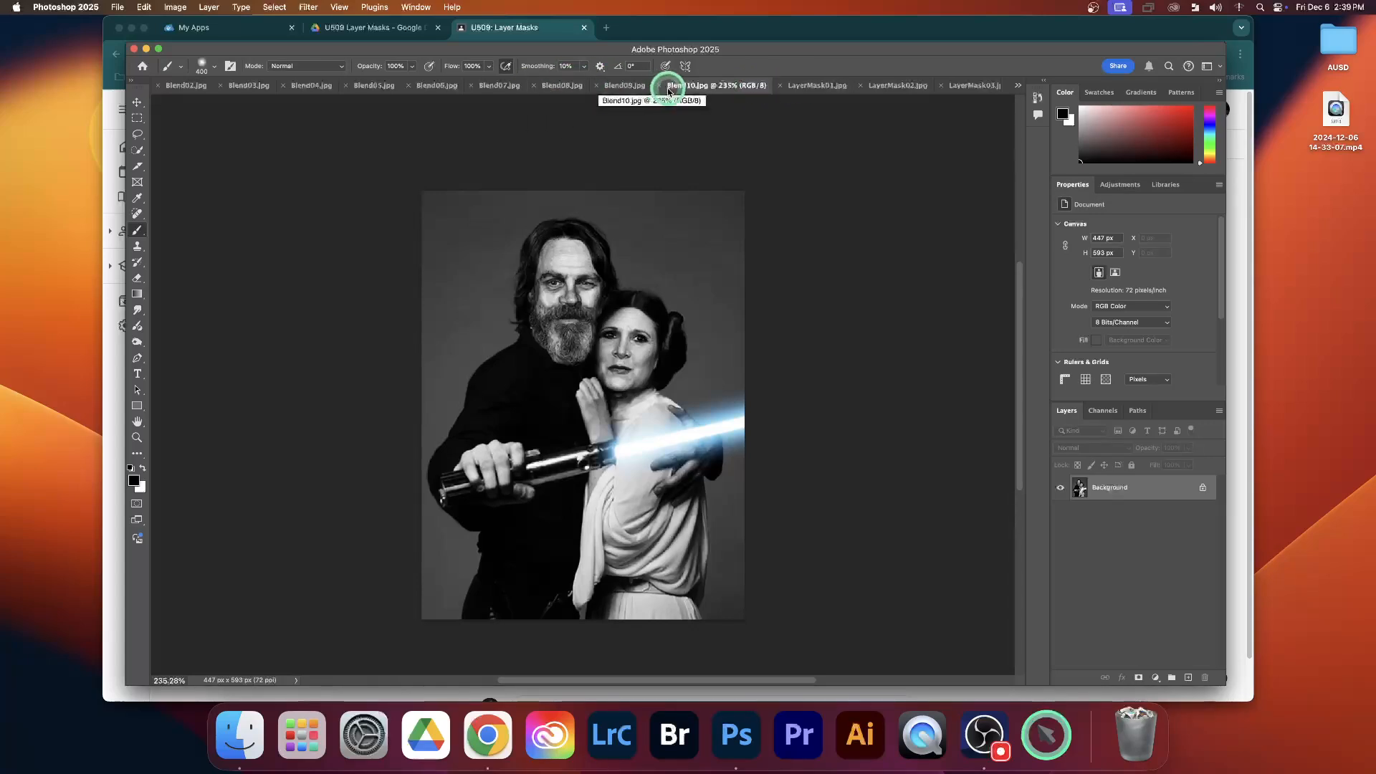
{"action": "left_click", "coordinate": [812, 88]}
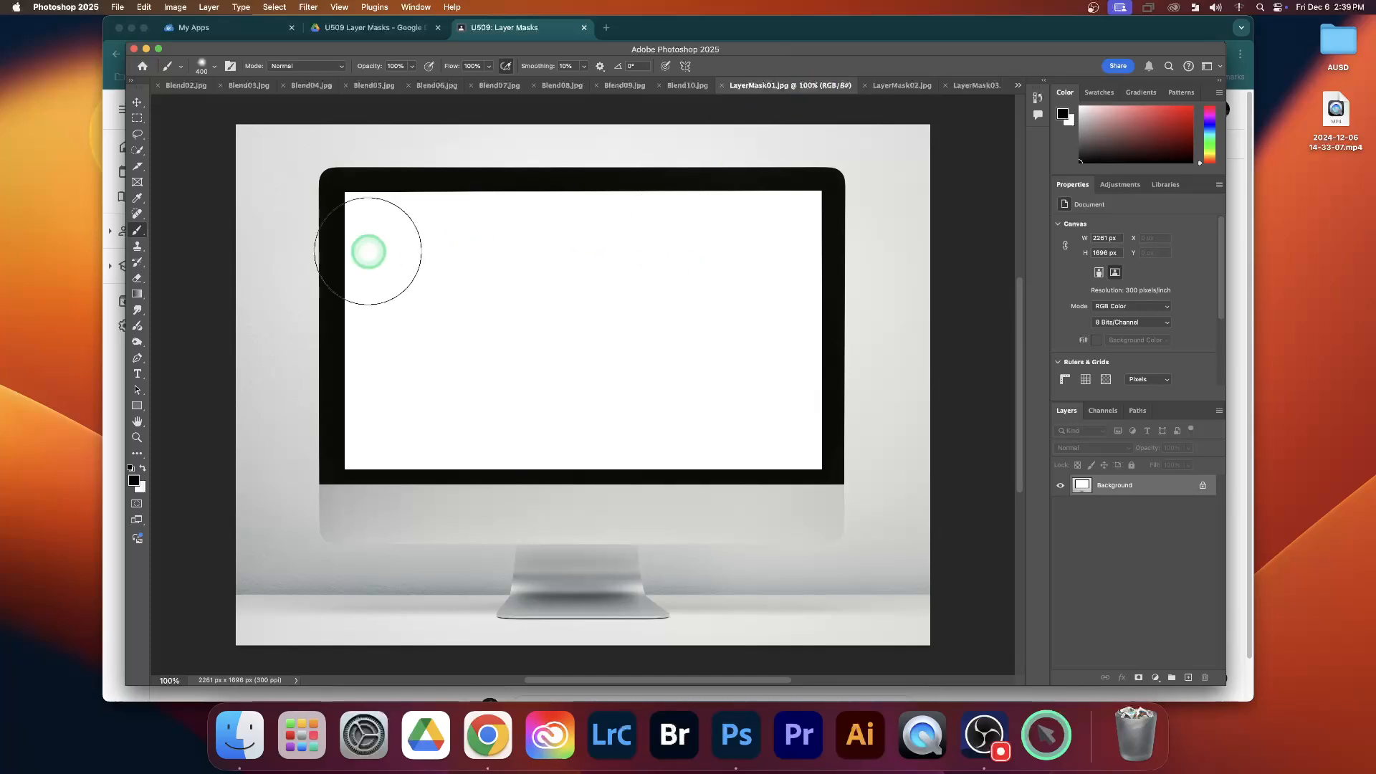
{"action": "left_click", "coordinate": [137, 104]}
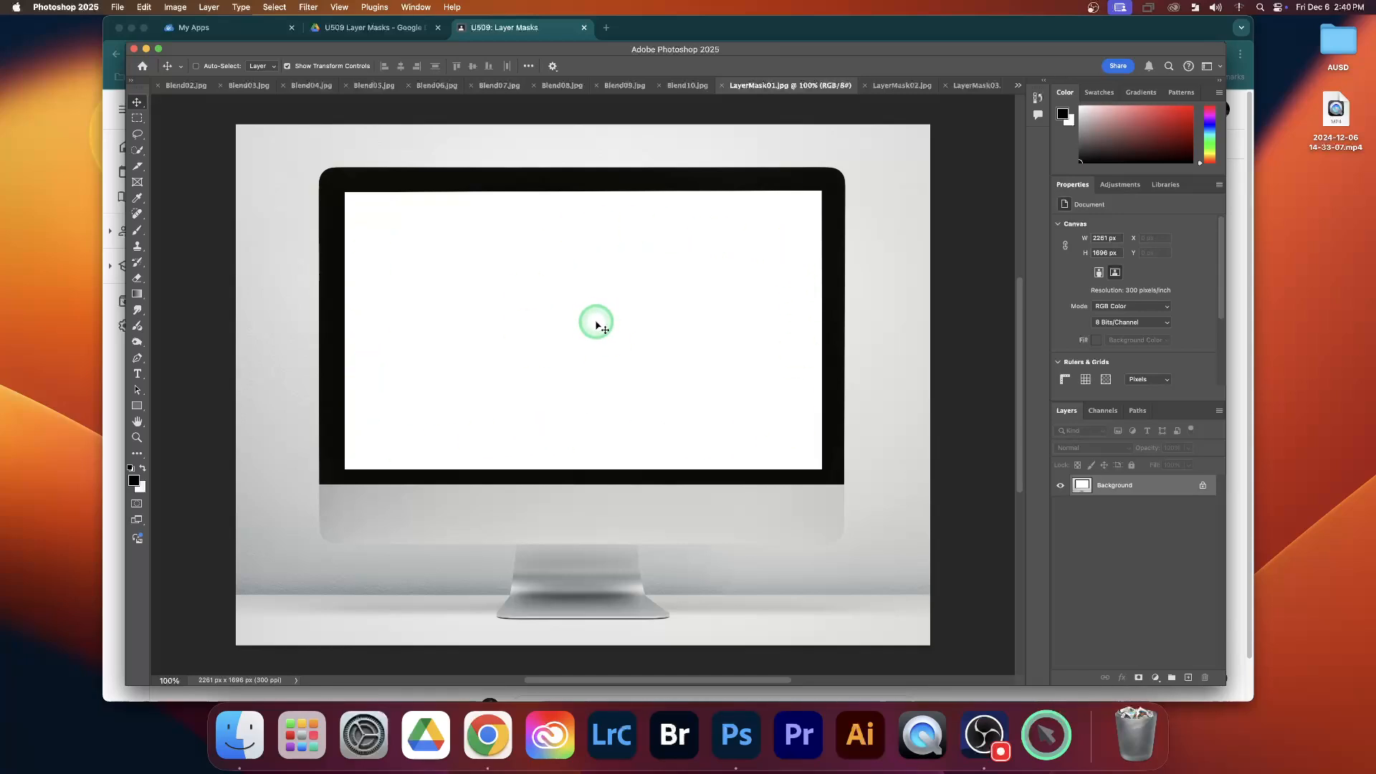
{"action": "left_click", "coordinate": [902, 85]}
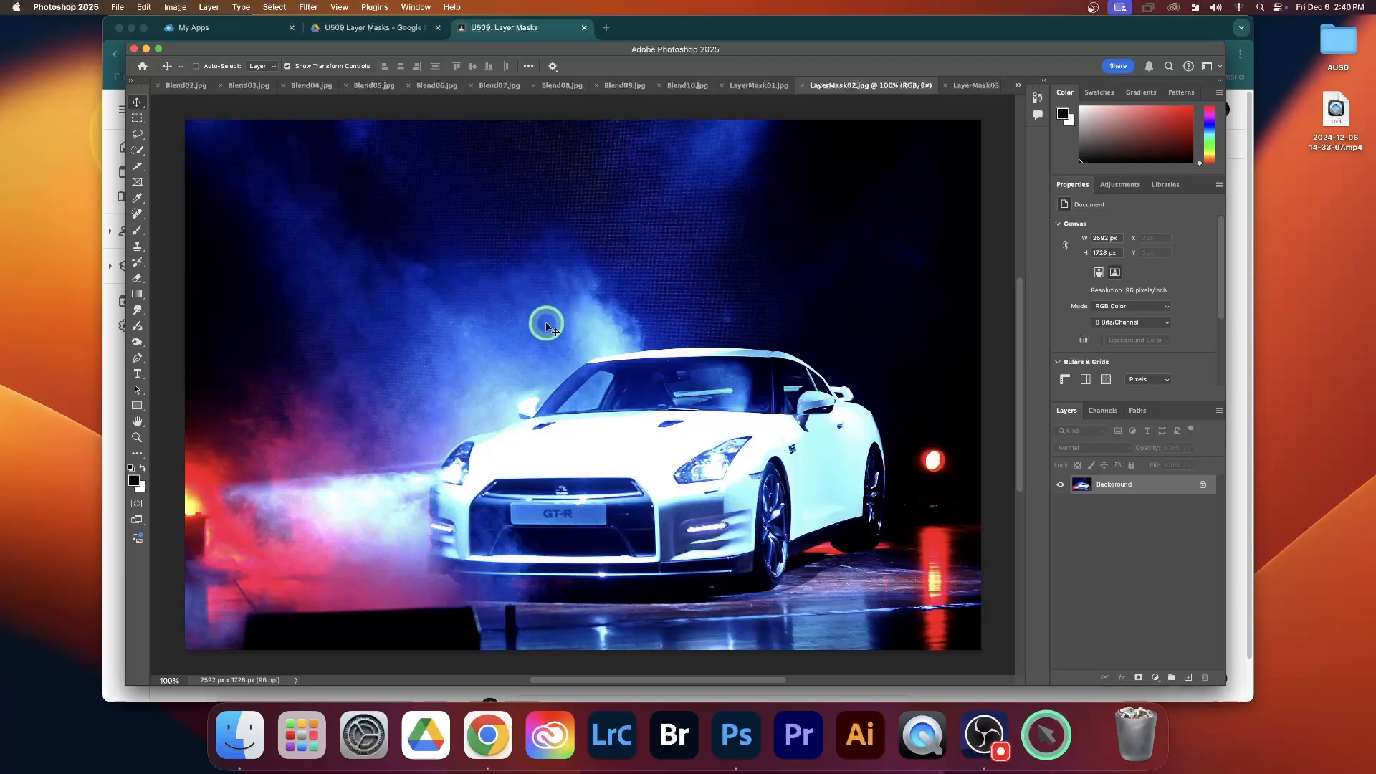
{"action": "left_click", "coordinate": [756, 85]}
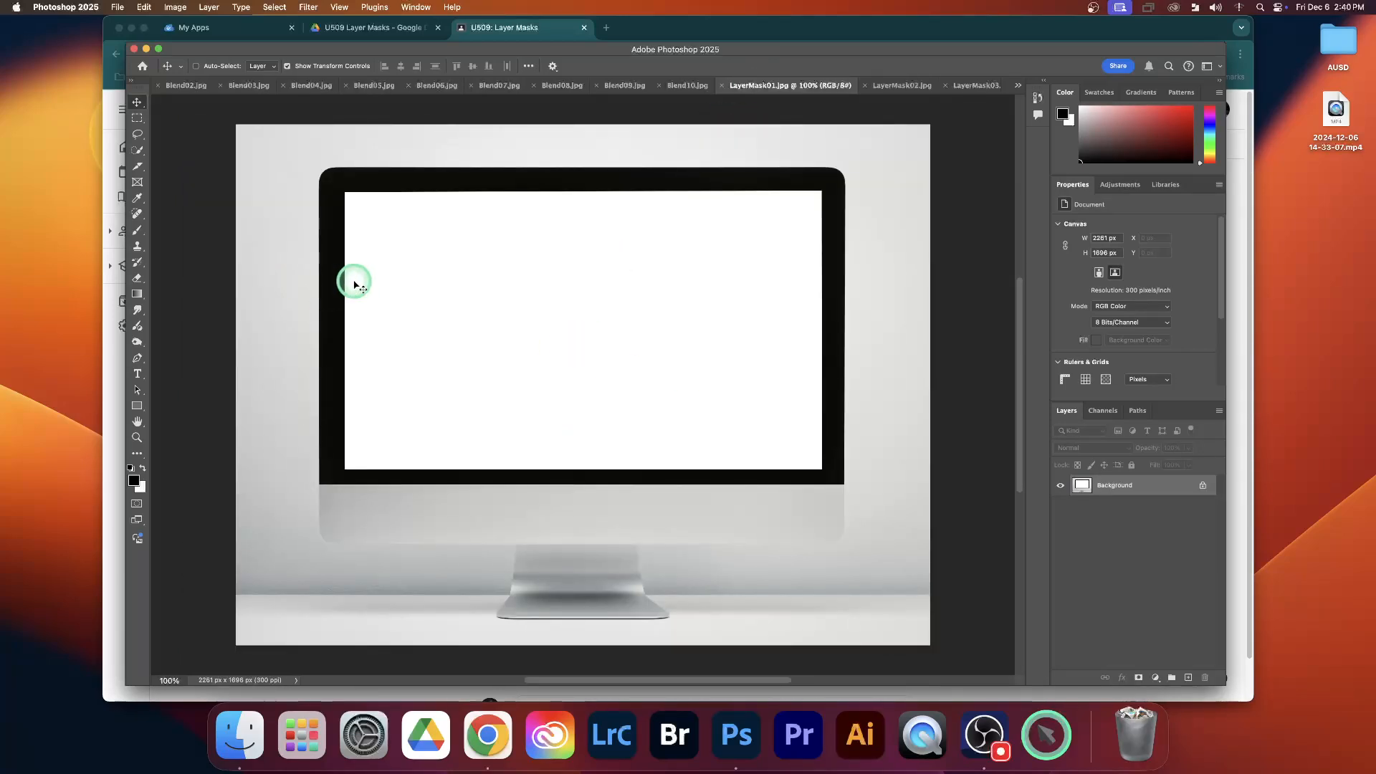
Select the monitor's white screen area in LayerMask01 with the Quick Selection tool
{"action": "left_click", "coordinate": [137, 150]}
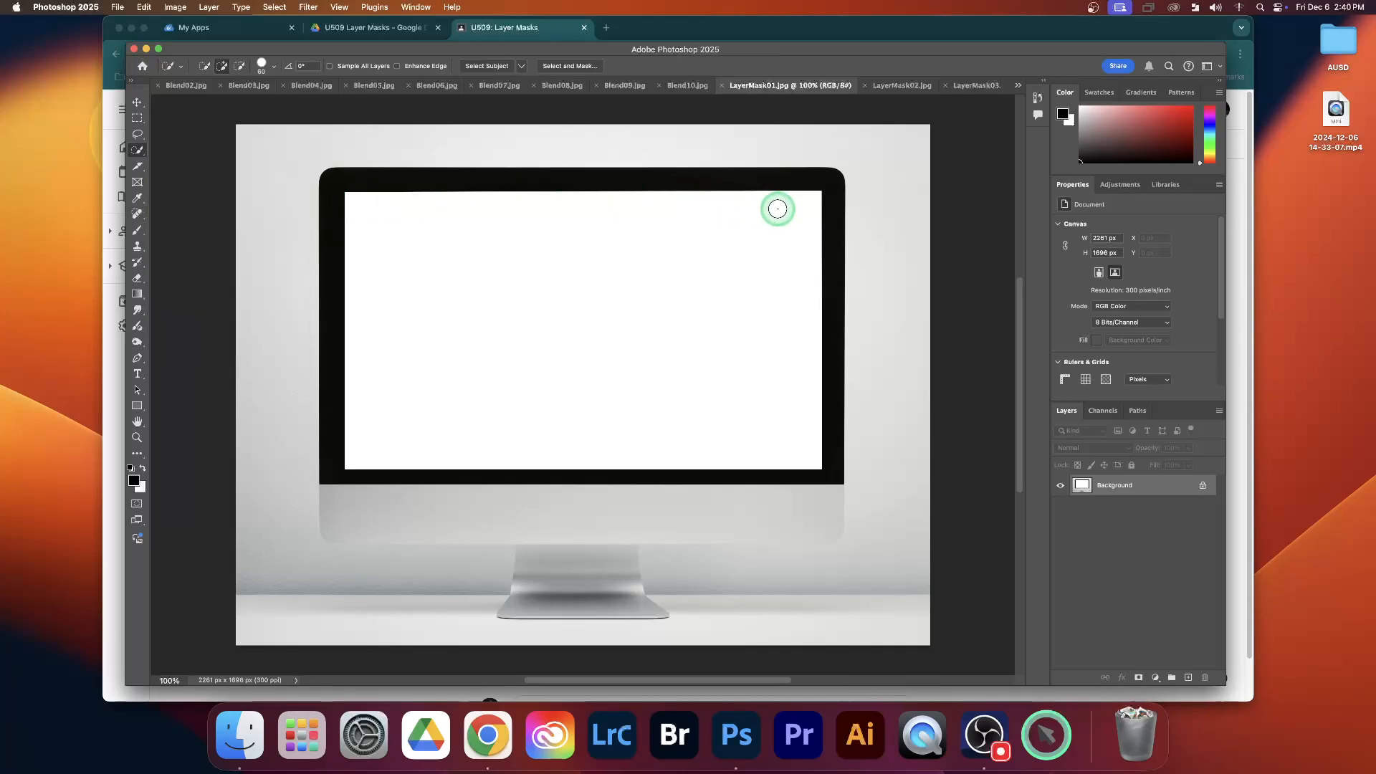
{"action": "left_click_drag", "start_coordinate": [730, 242], "coordinate": [614, 324]}
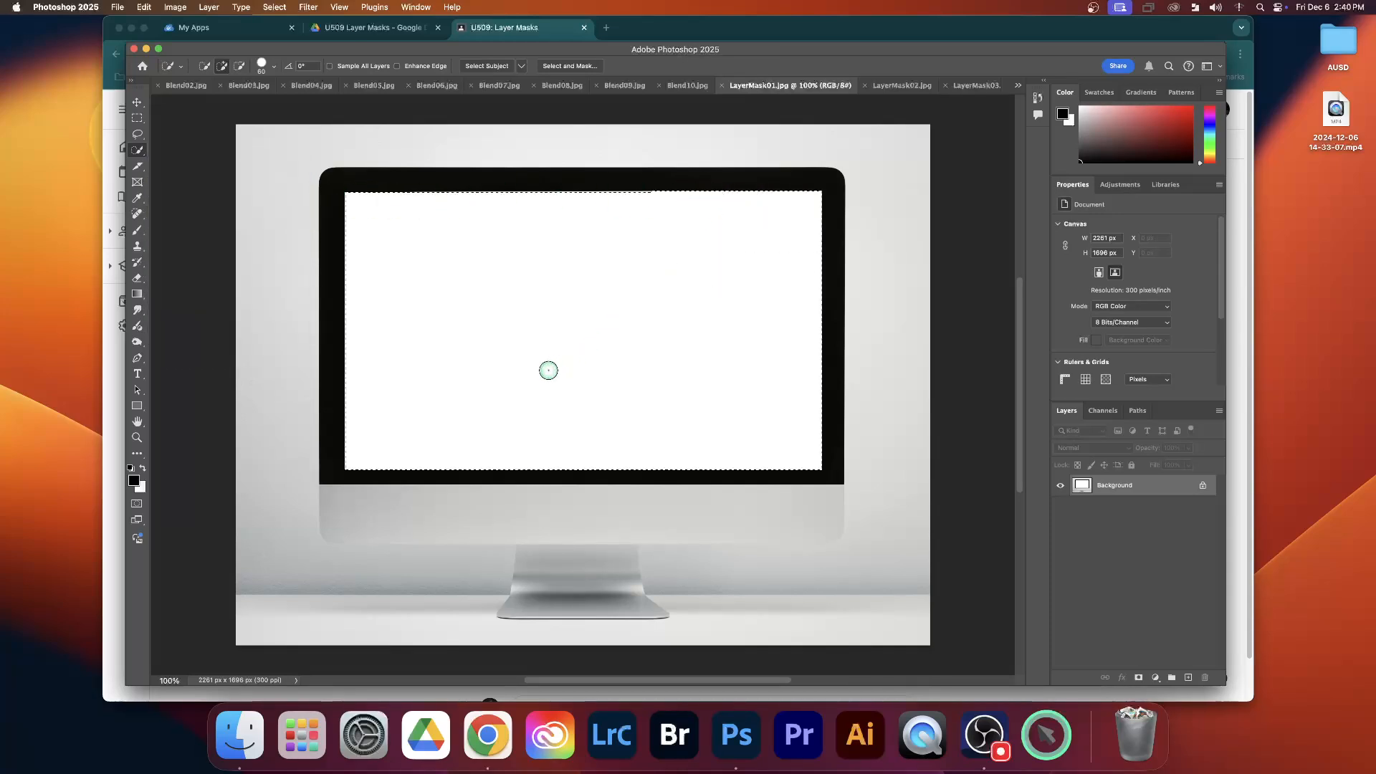
{"action": "left_click_drag", "start_coordinate": [548, 371], "coordinate": [546, 370]}
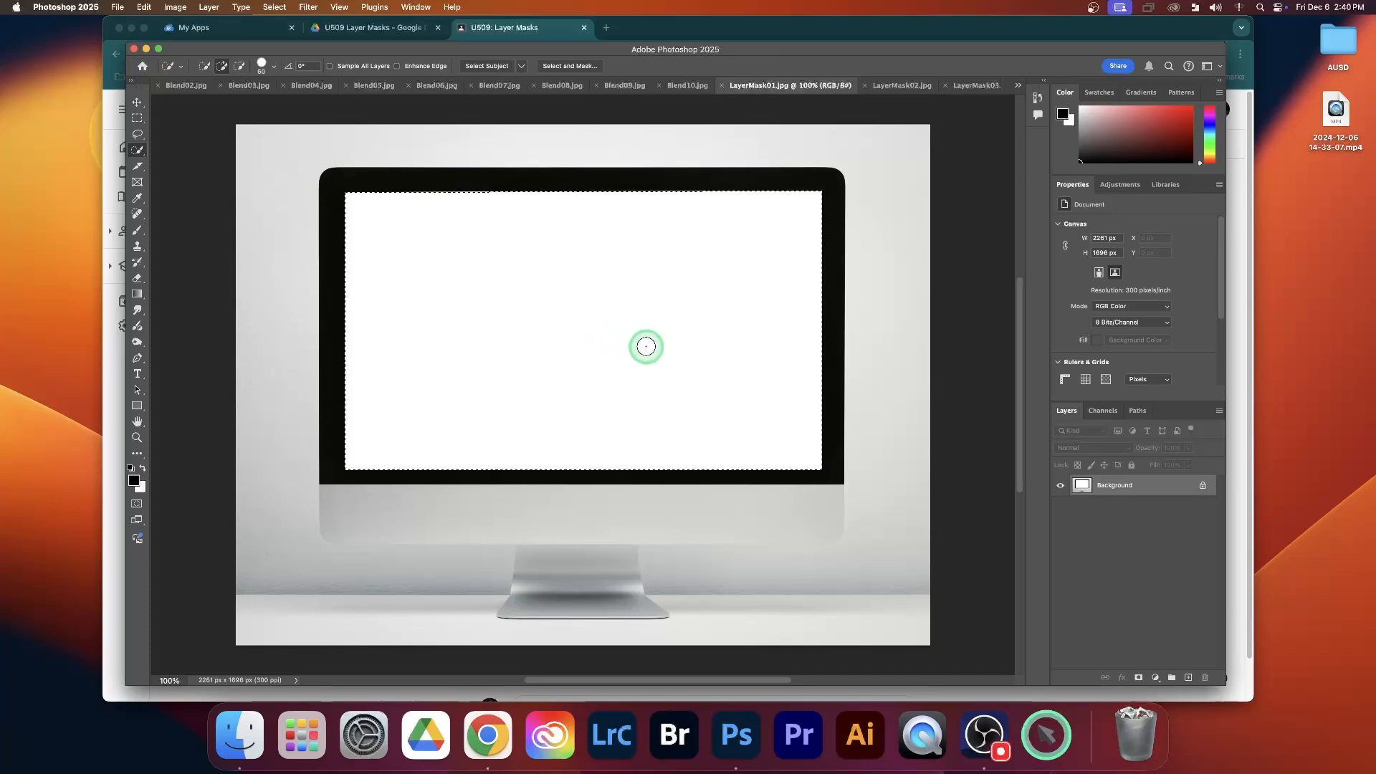
Look back at Blend02 and at the layer mask on Layer 1 of the blended dog in Blend03
{"action": "left_click", "coordinate": [187, 86]}
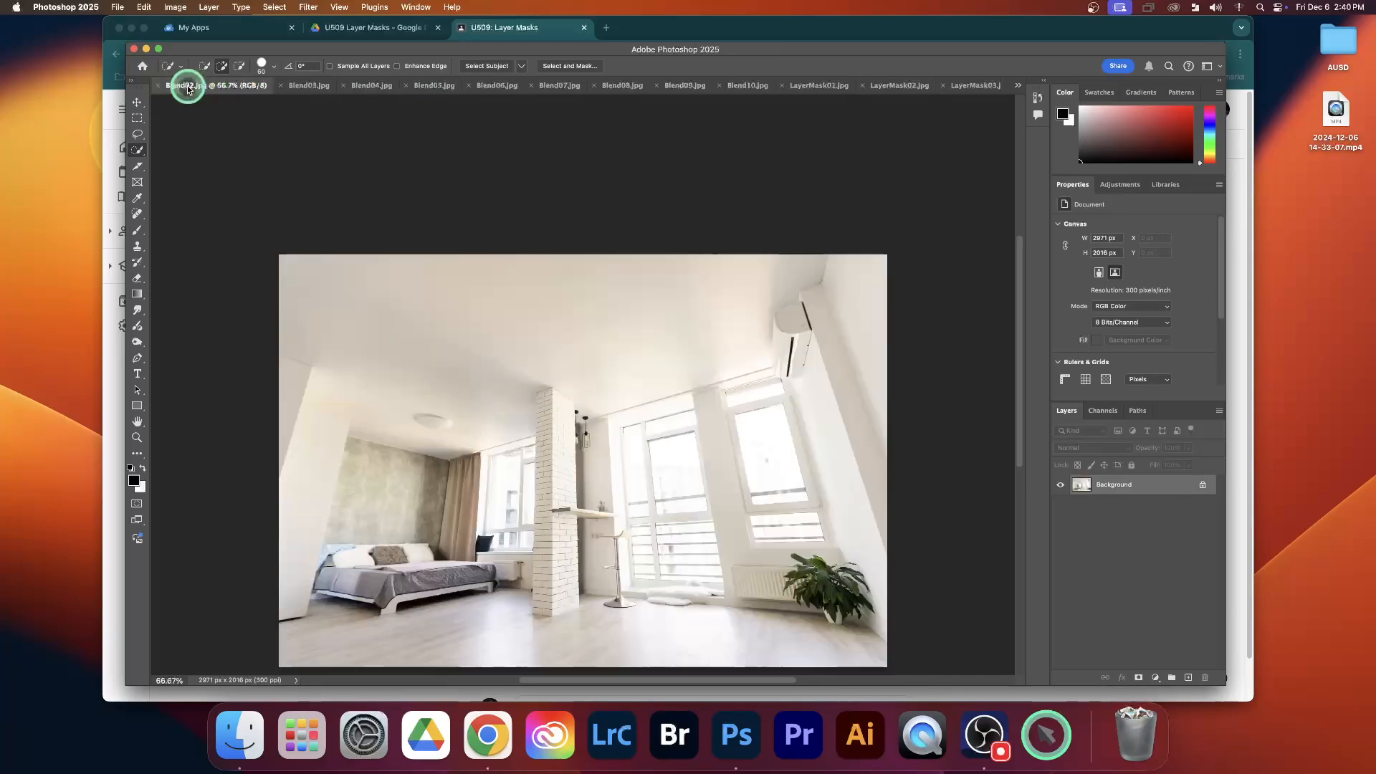
{"action": "left_click", "coordinate": [309, 85]}
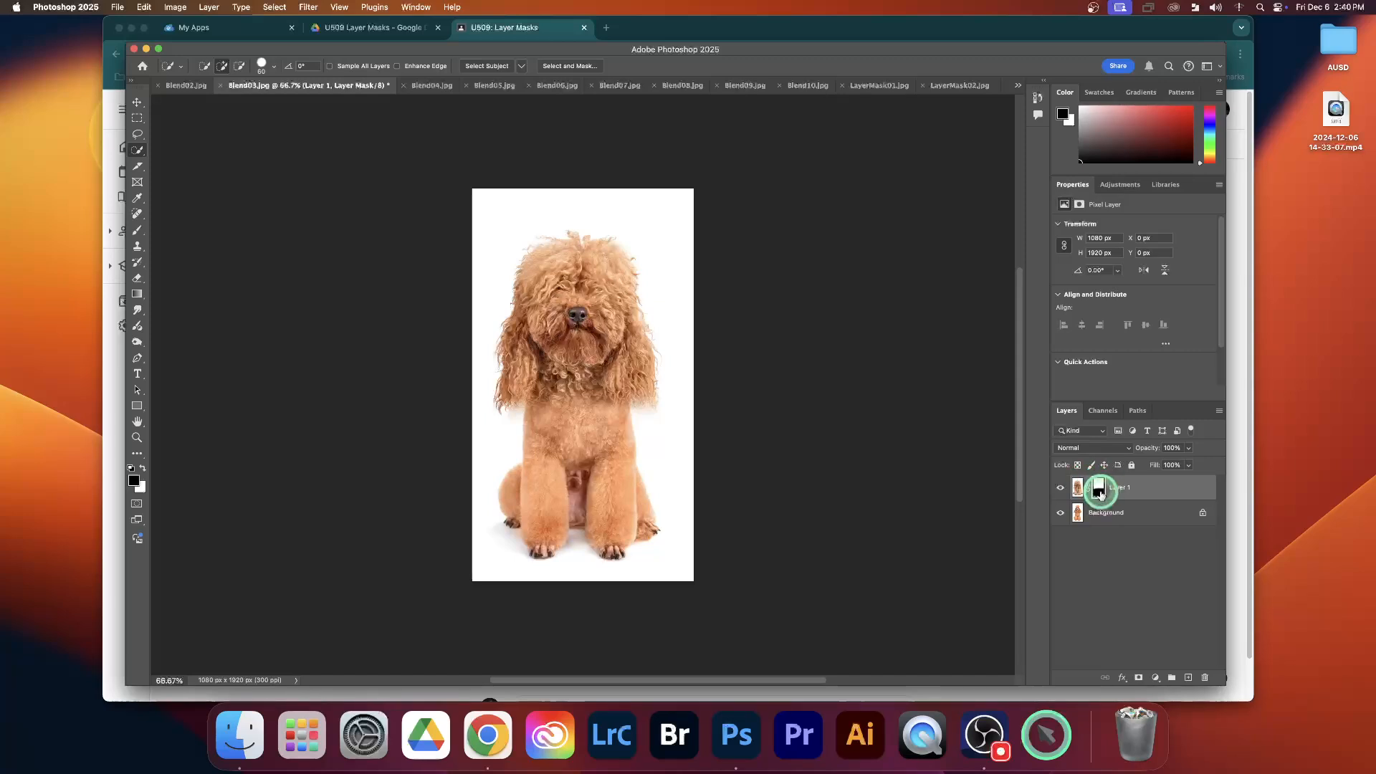
Add a layer mask to LayerMask01 from the screen selection and invert it to hide the monitor's screen area
{"action": "left_click", "coordinate": [874, 85]}
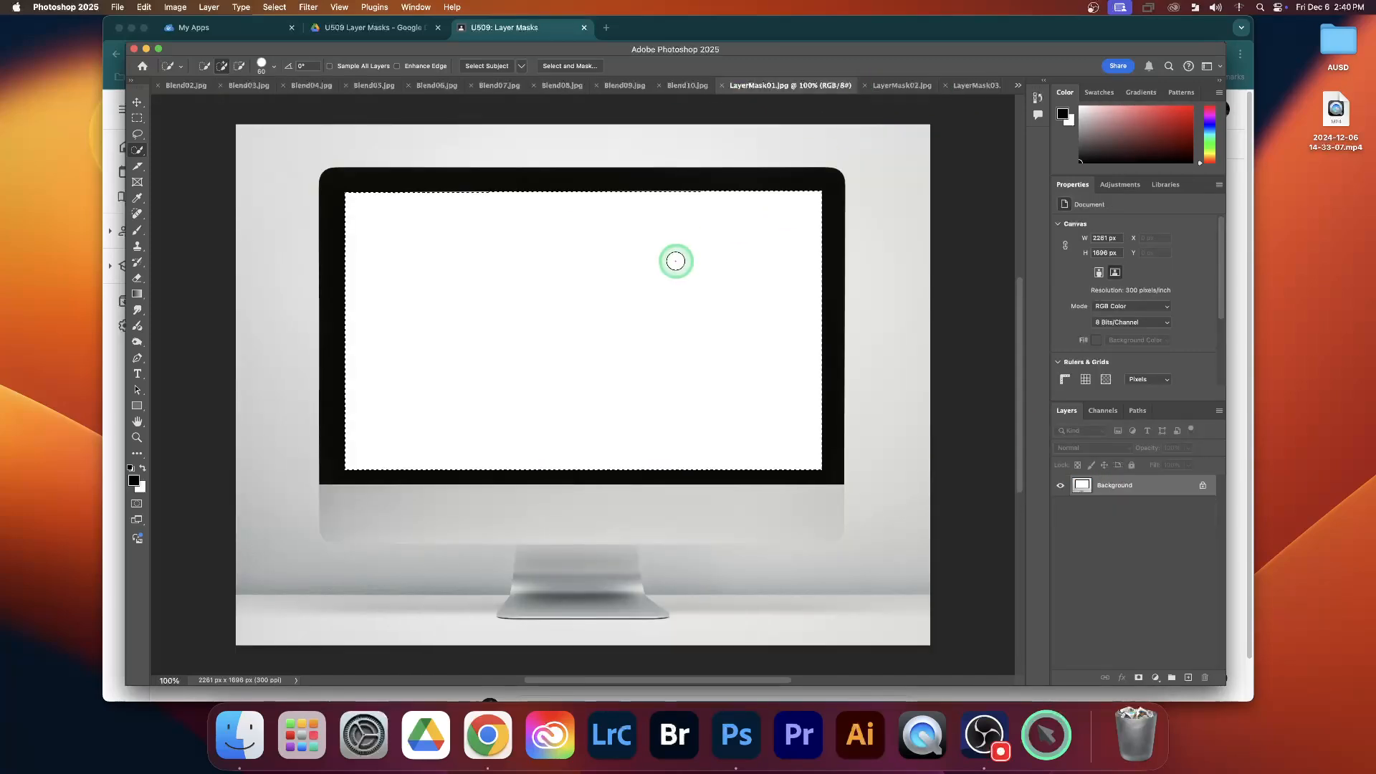
{"action": "left_click", "coordinate": [1138, 678]}
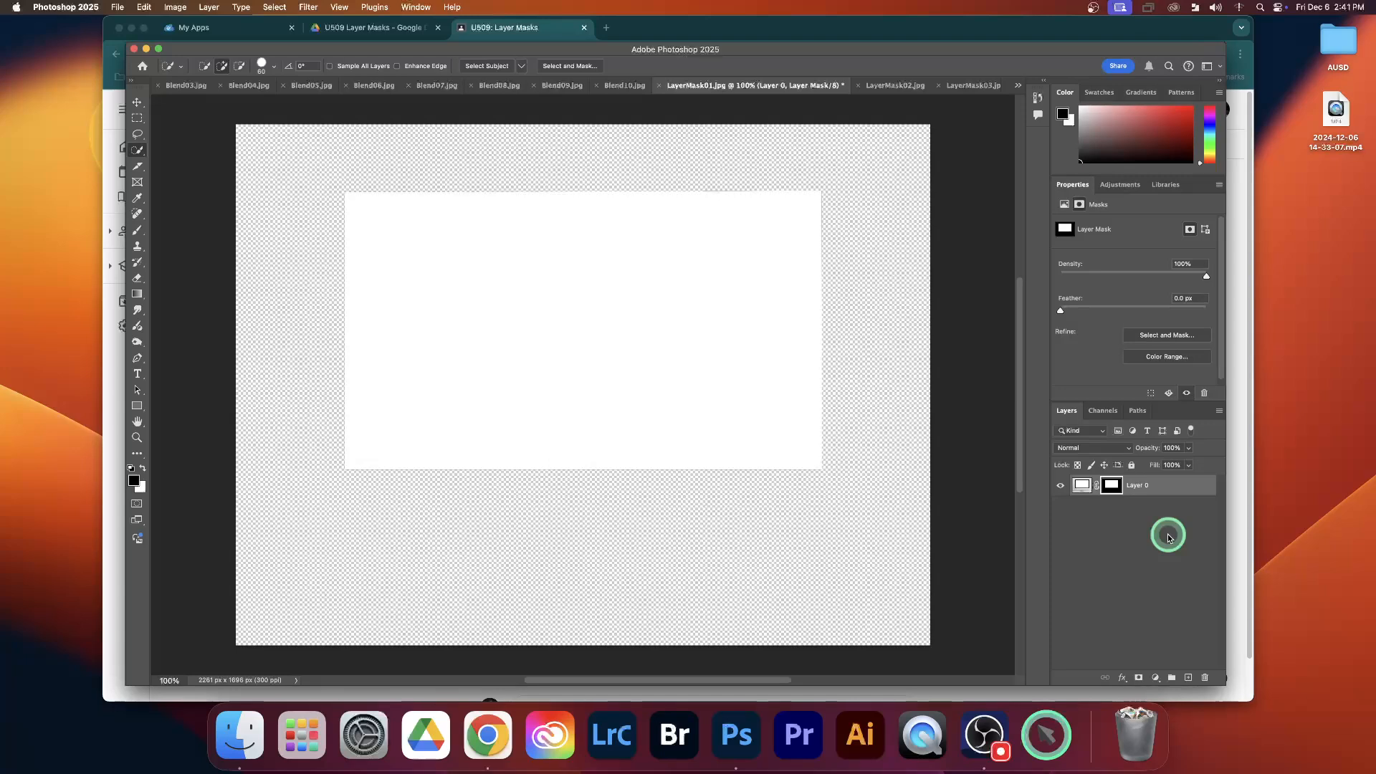
{"action": "key", "text": "super+i"}
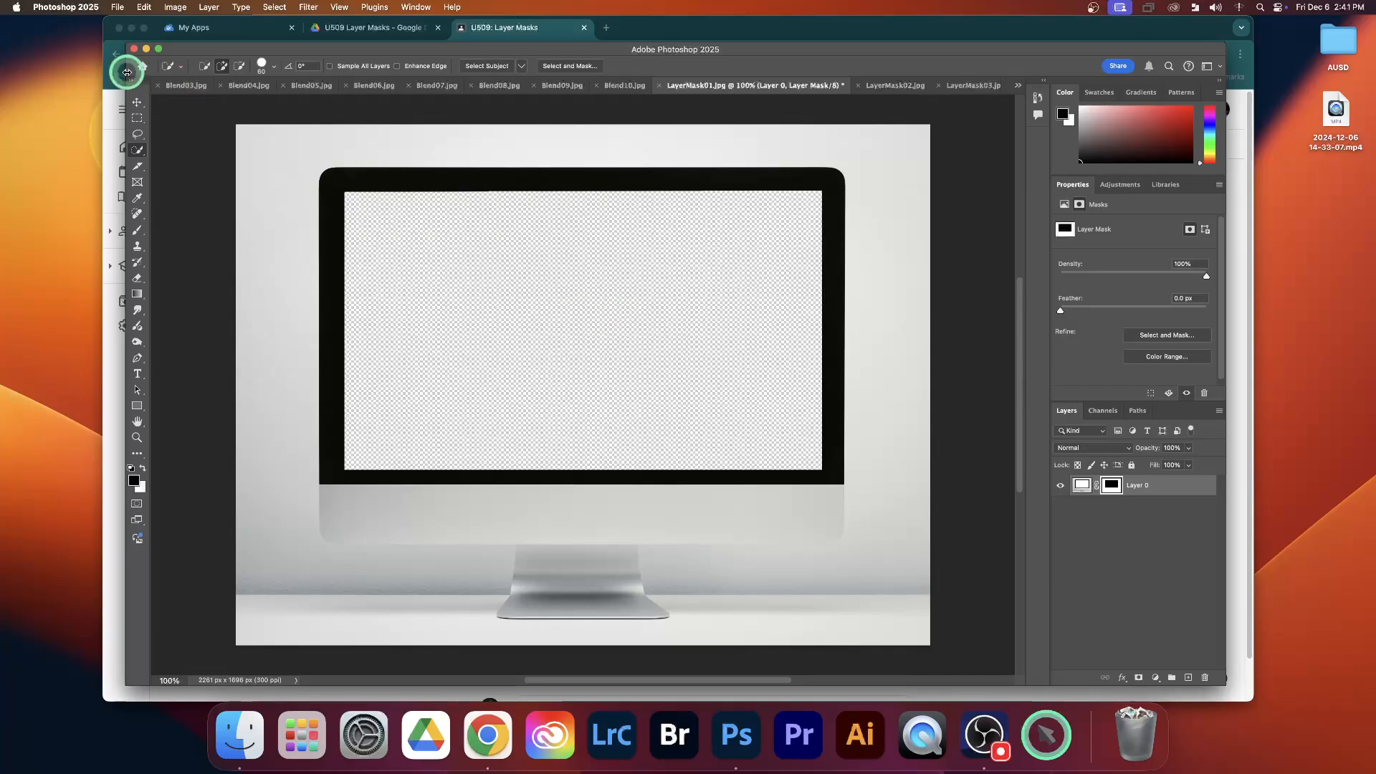
Bring the LayerMask02 car image into LayerMask01 as a new layer, scaled to about 79% and positioned over the monitor
{"action": "left_click", "coordinate": [137, 102]}
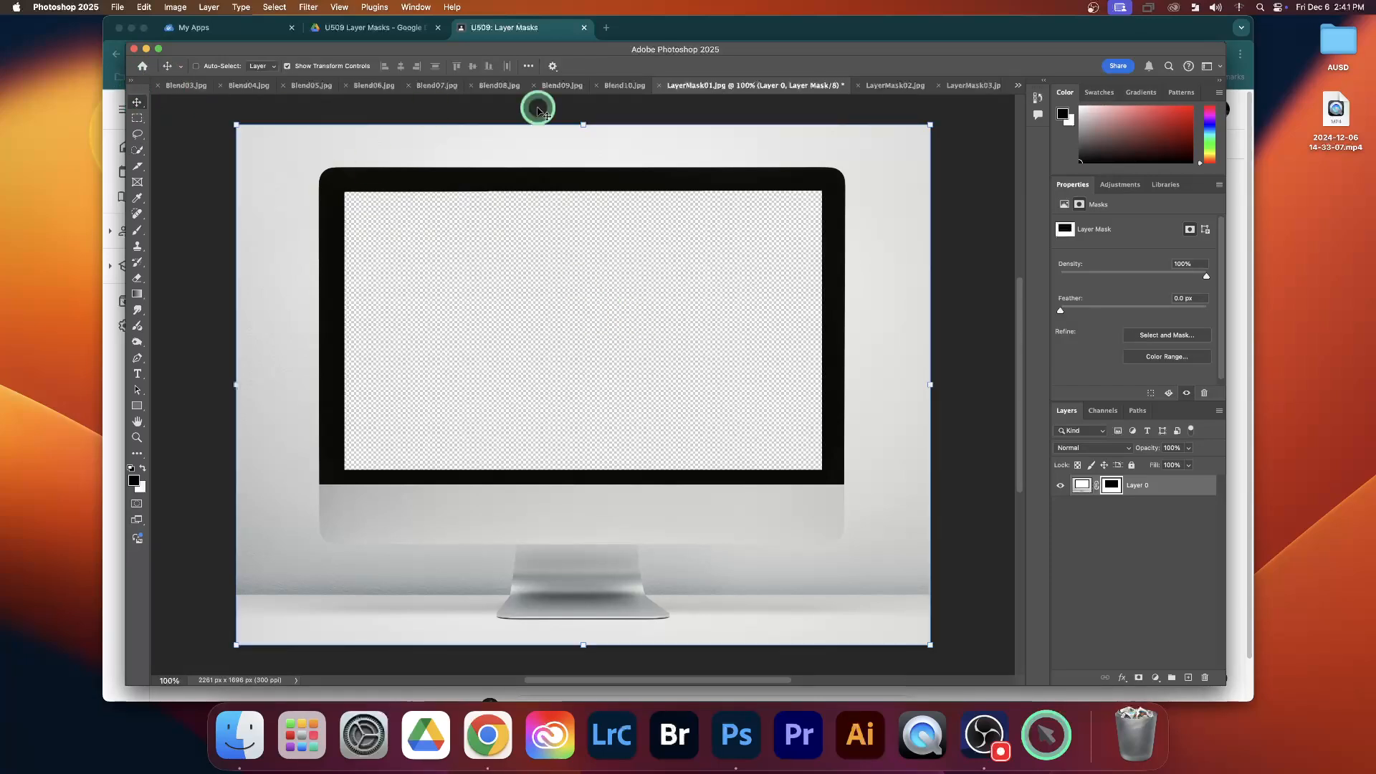
{"action": "left_click", "coordinate": [887, 85]}
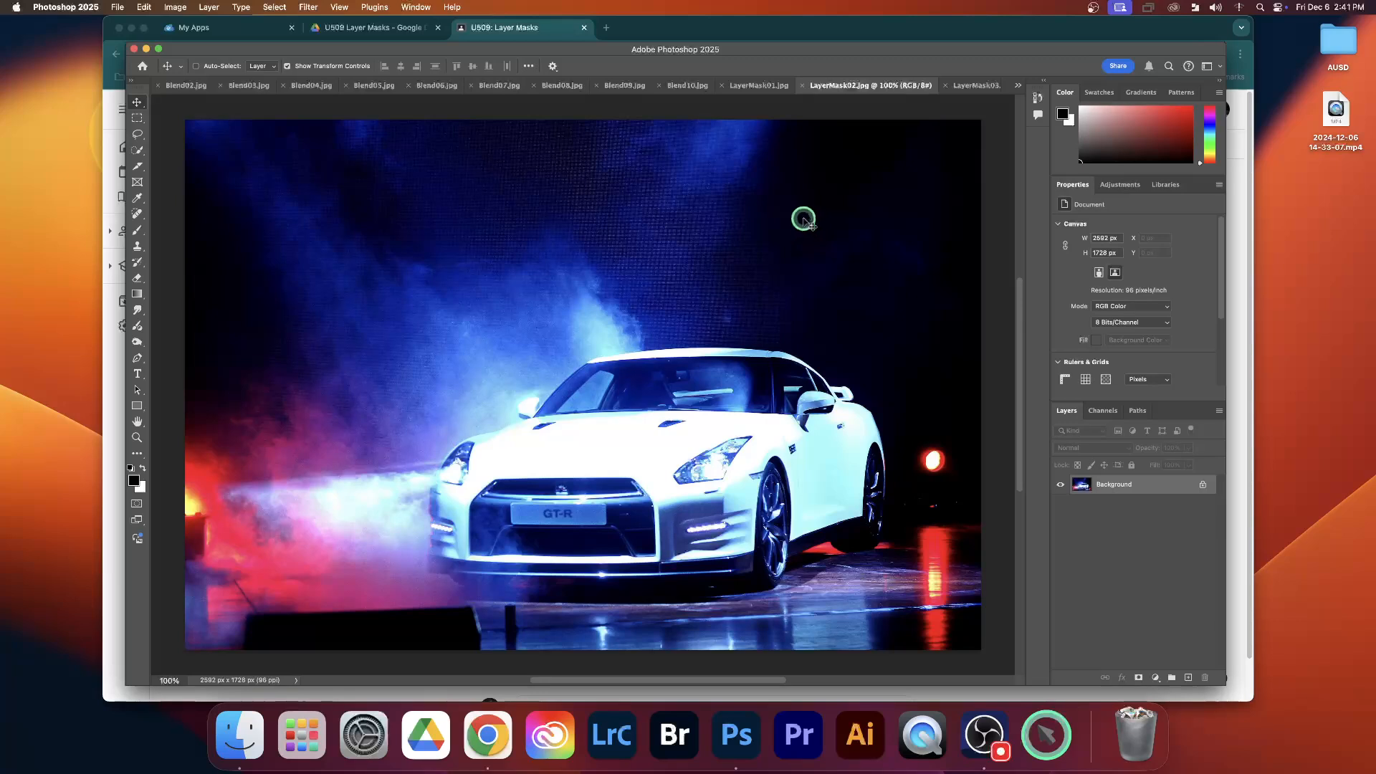
{"action": "left_click", "coordinate": [761, 85]}
{"action": "left_click_drag", "start_coordinate": [761, 85], "coordinate": [534, 358]}
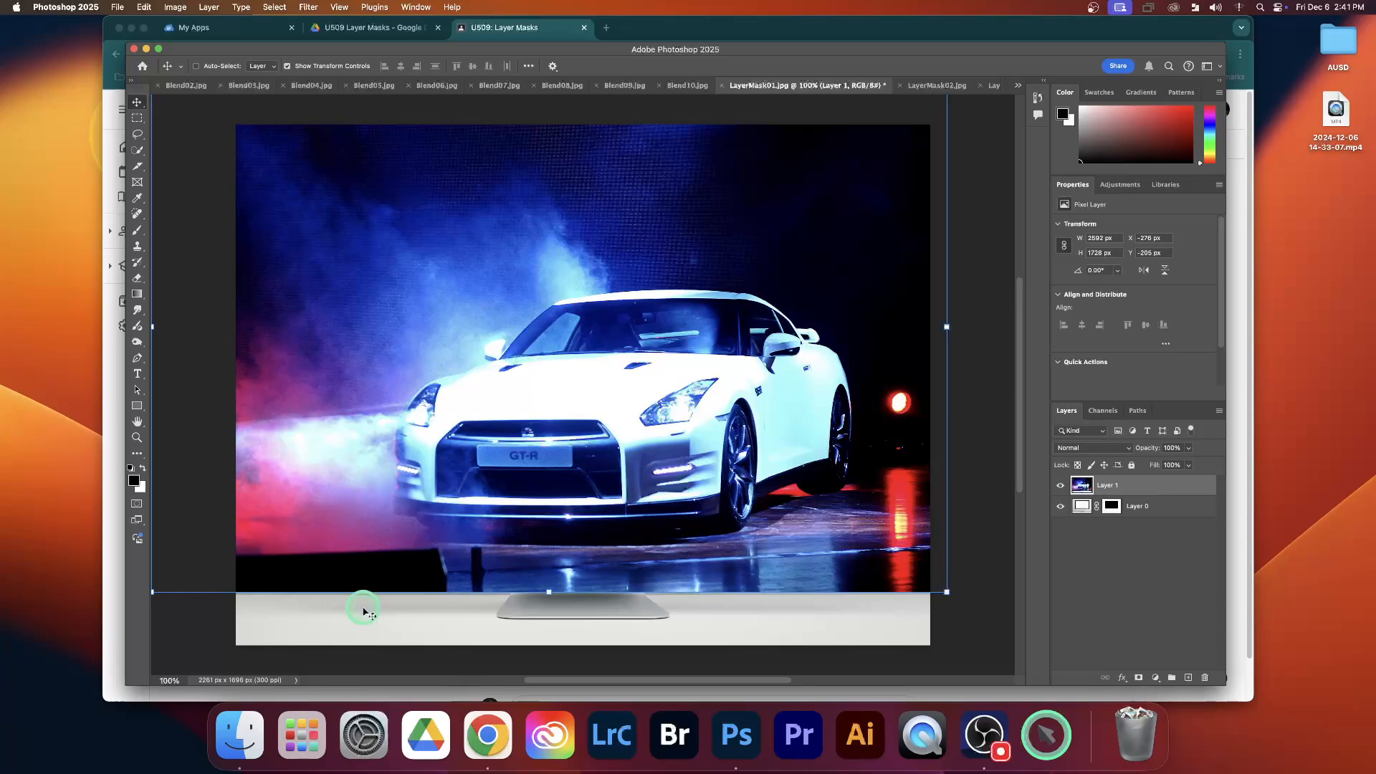
{"action": "left_click_drag", "start_coordinate": [547, 589], "coordinate": [556, 480]}
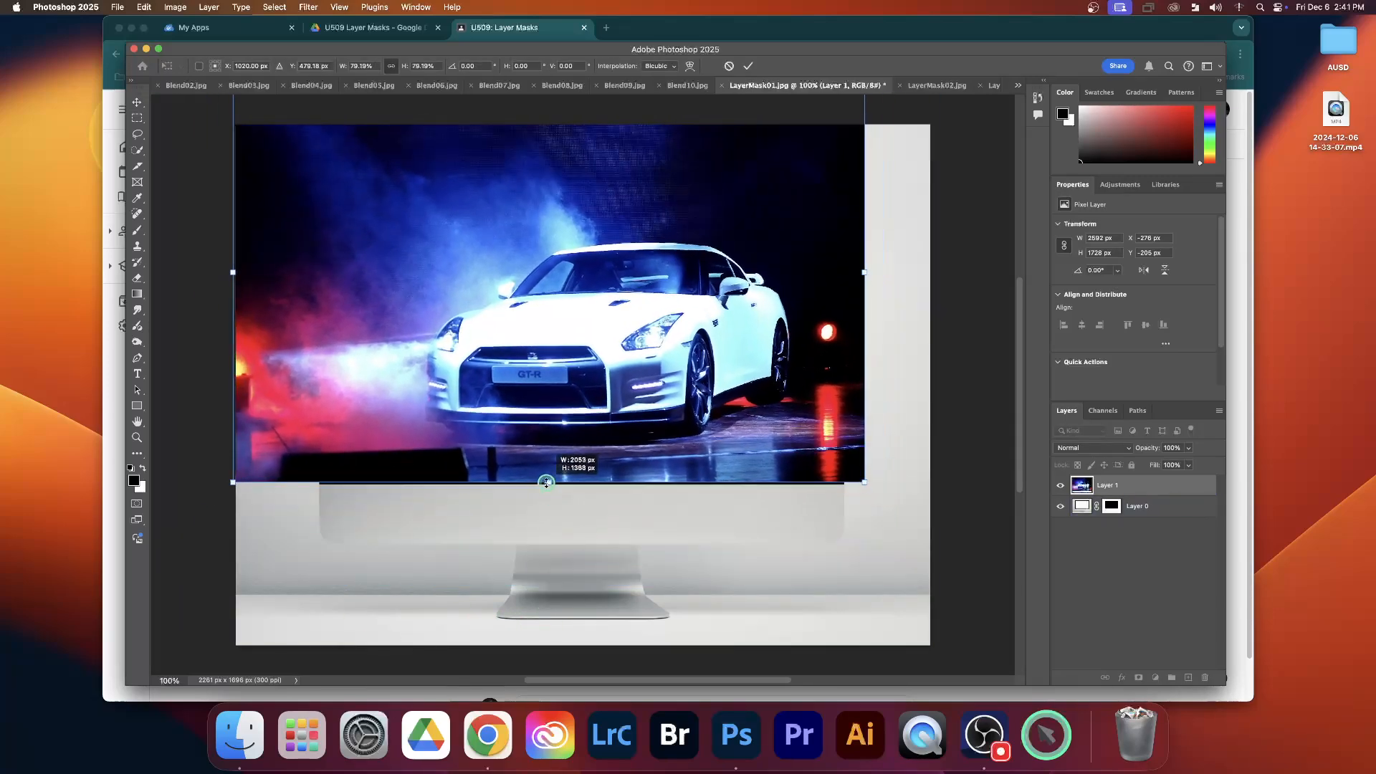
{"action": "left_click_drag", "start_coordinate": [524, 410], "coordinate": [540, 486]}
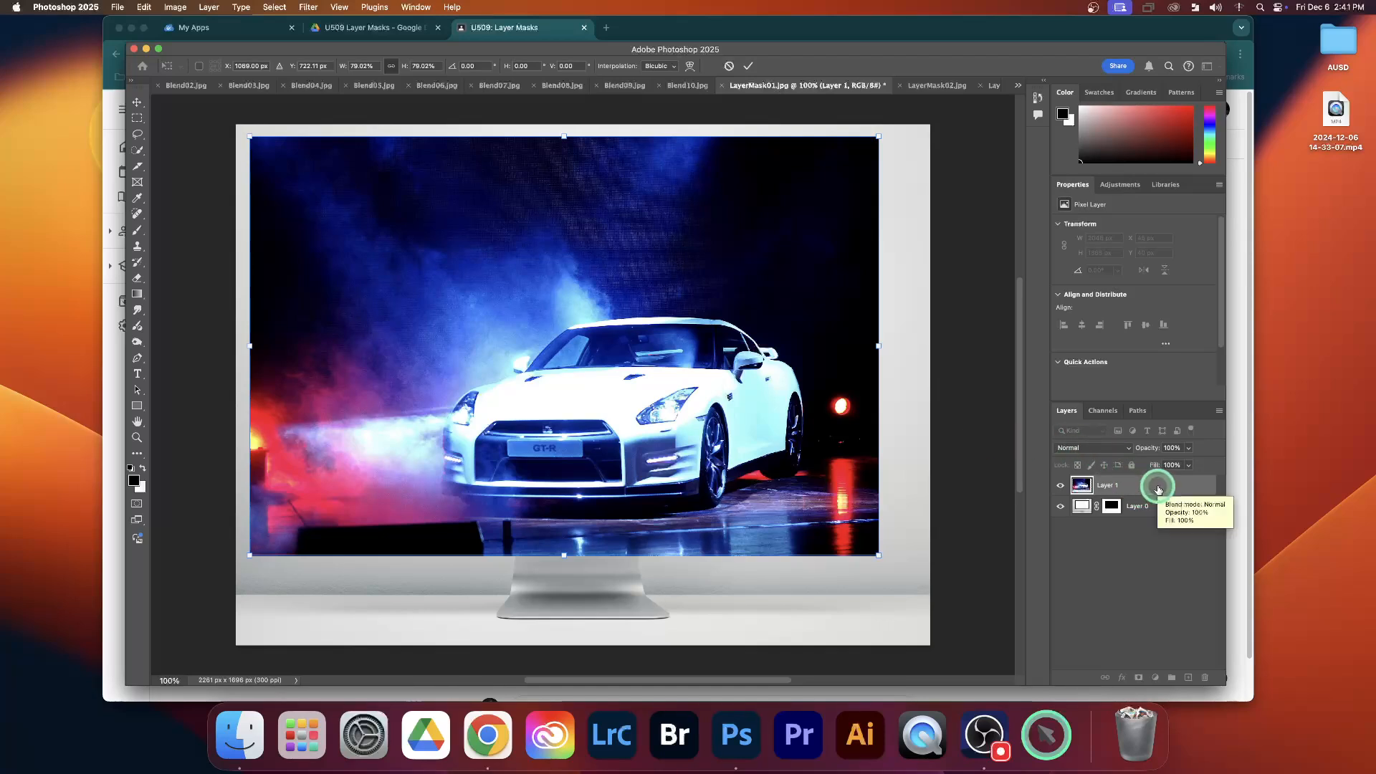
Place the car layer beneath the masked monitor layer and reposition the car inside the monitor's screen
{"action": "left_click_drag", "start_coordinate": [1159, 489], "coordinate": [1159, 511]}
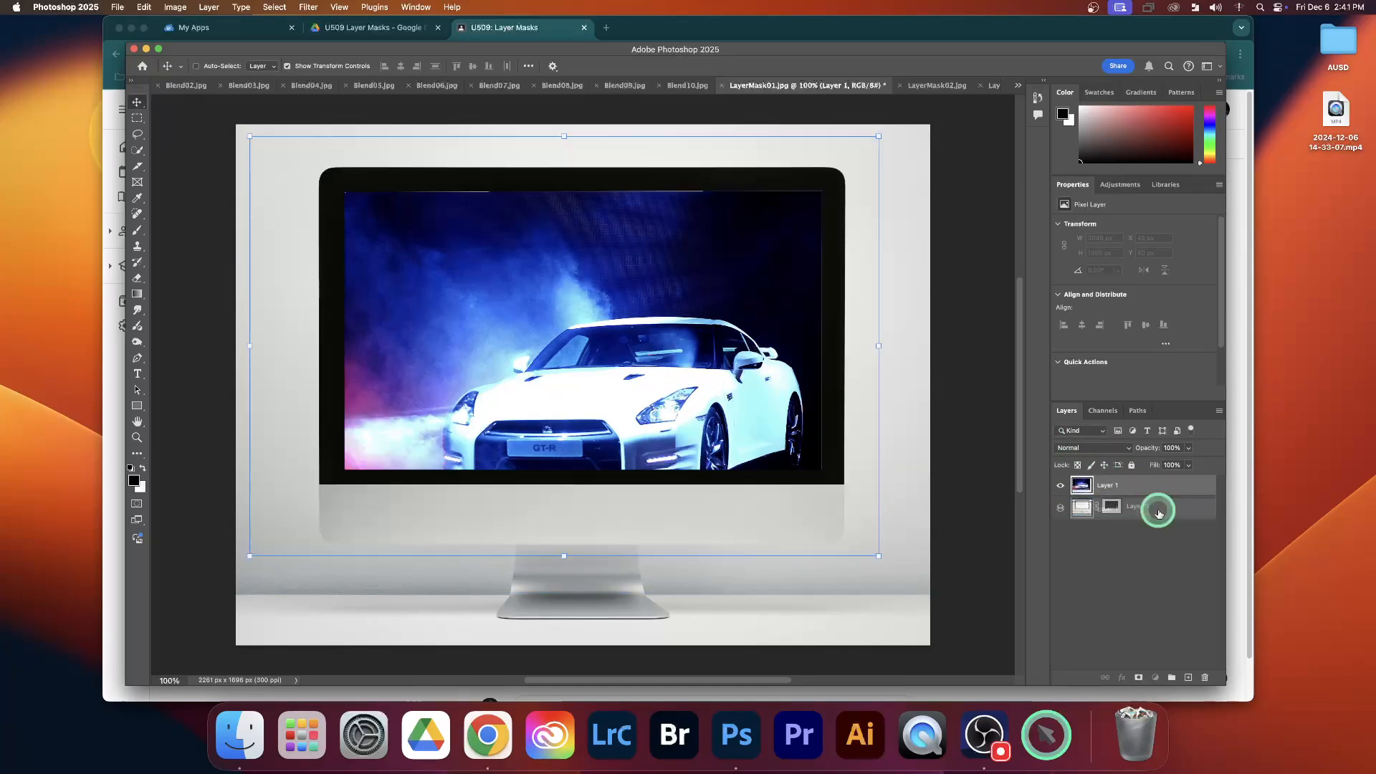
{"action": "left_click_drag", "start_coordinate": [748, 366], "coordinate": [748, 310]}
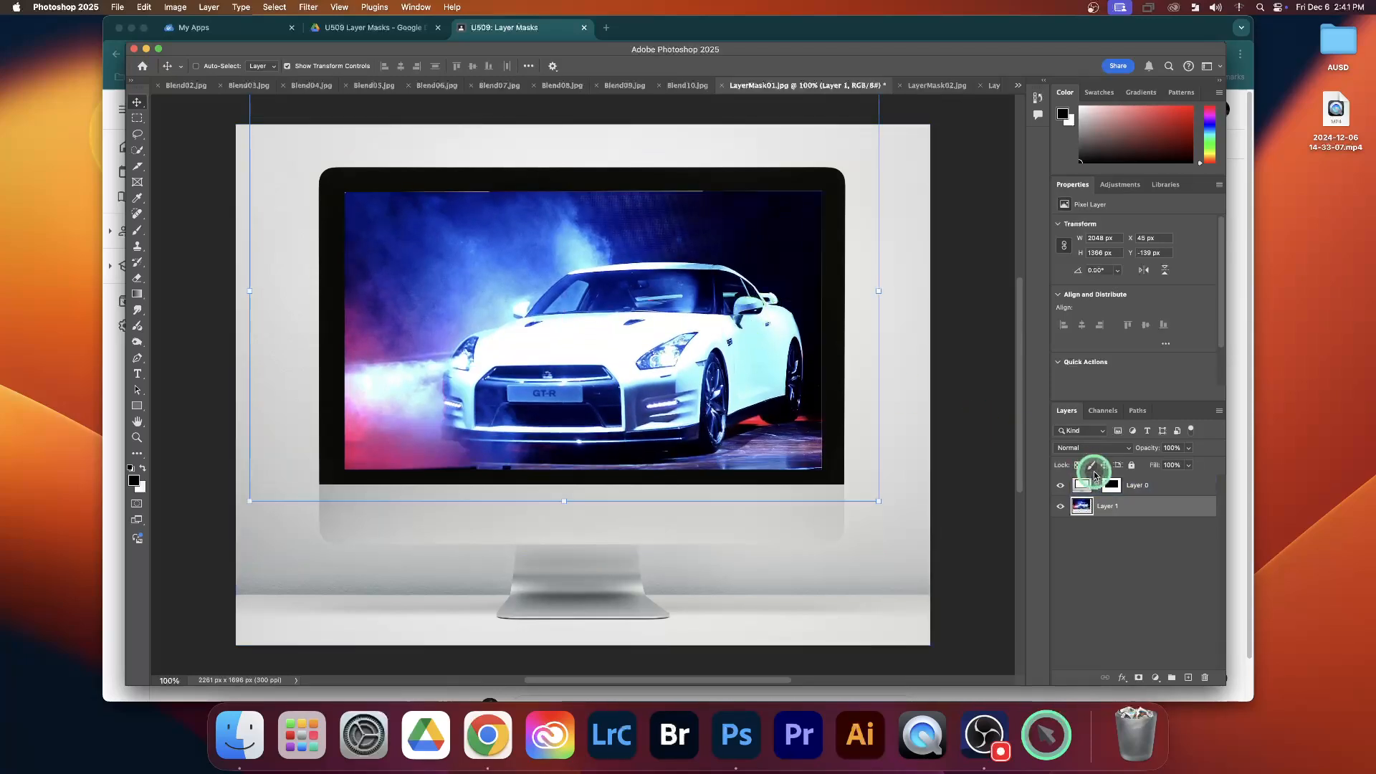
{"action": "left_click", "coordinate": [1111, 485]}
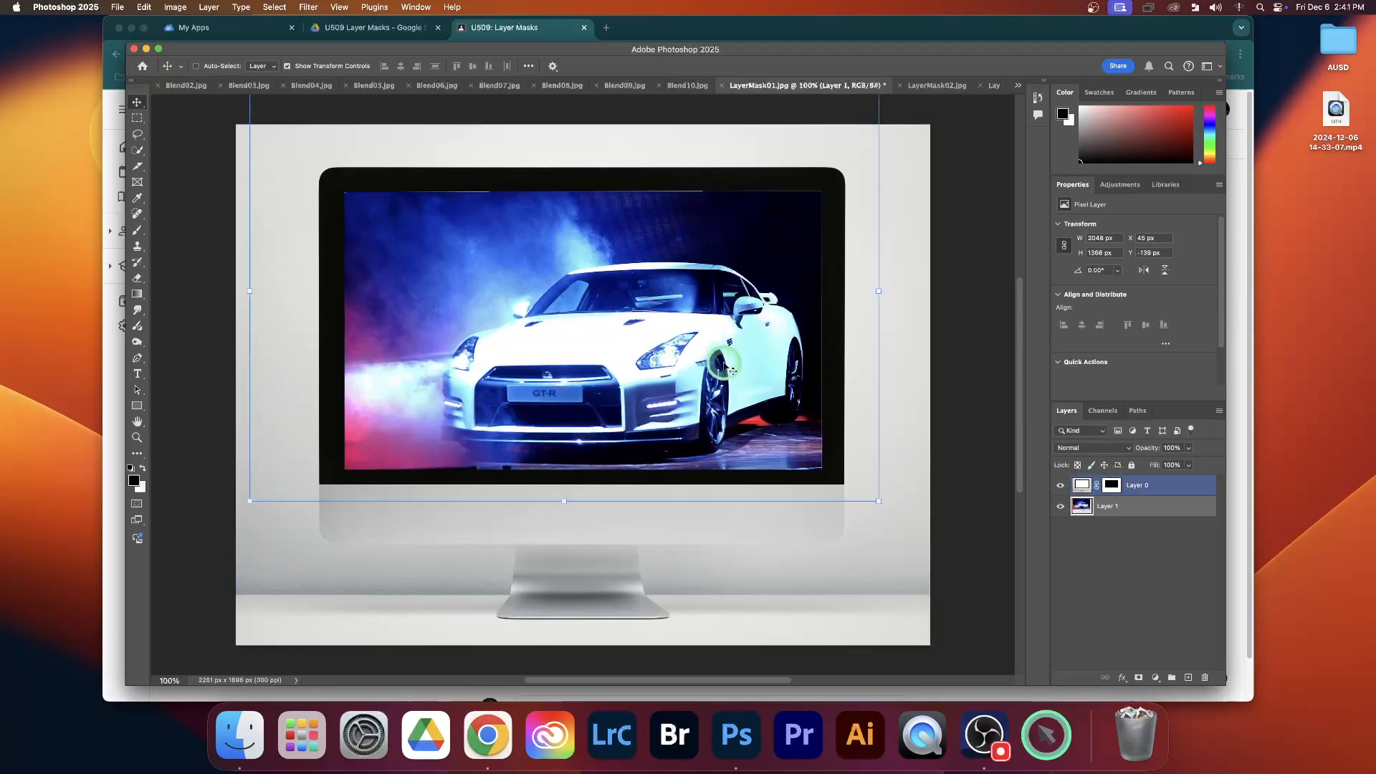
{"action": "mouse_move", "coordinate": [708, 360]}
{"action": "left_mouse_down"}
{"action": "mouse_move", "coordinate": [721, 349]}
{"action": "mouse_move", "coordinate": [709, 356]}
{"action": "left_mouse_up"}
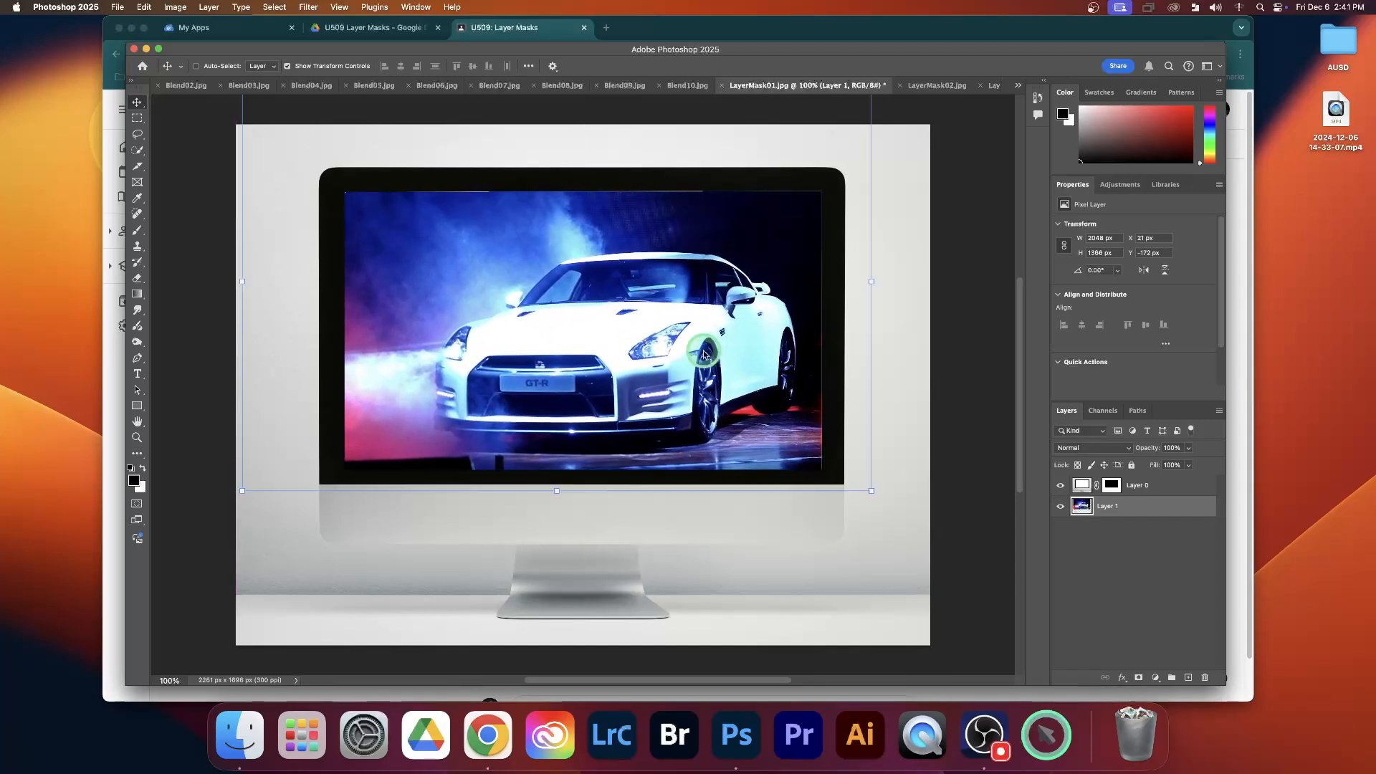
{"action": "left_click", "coordinate": [1137, 573]}
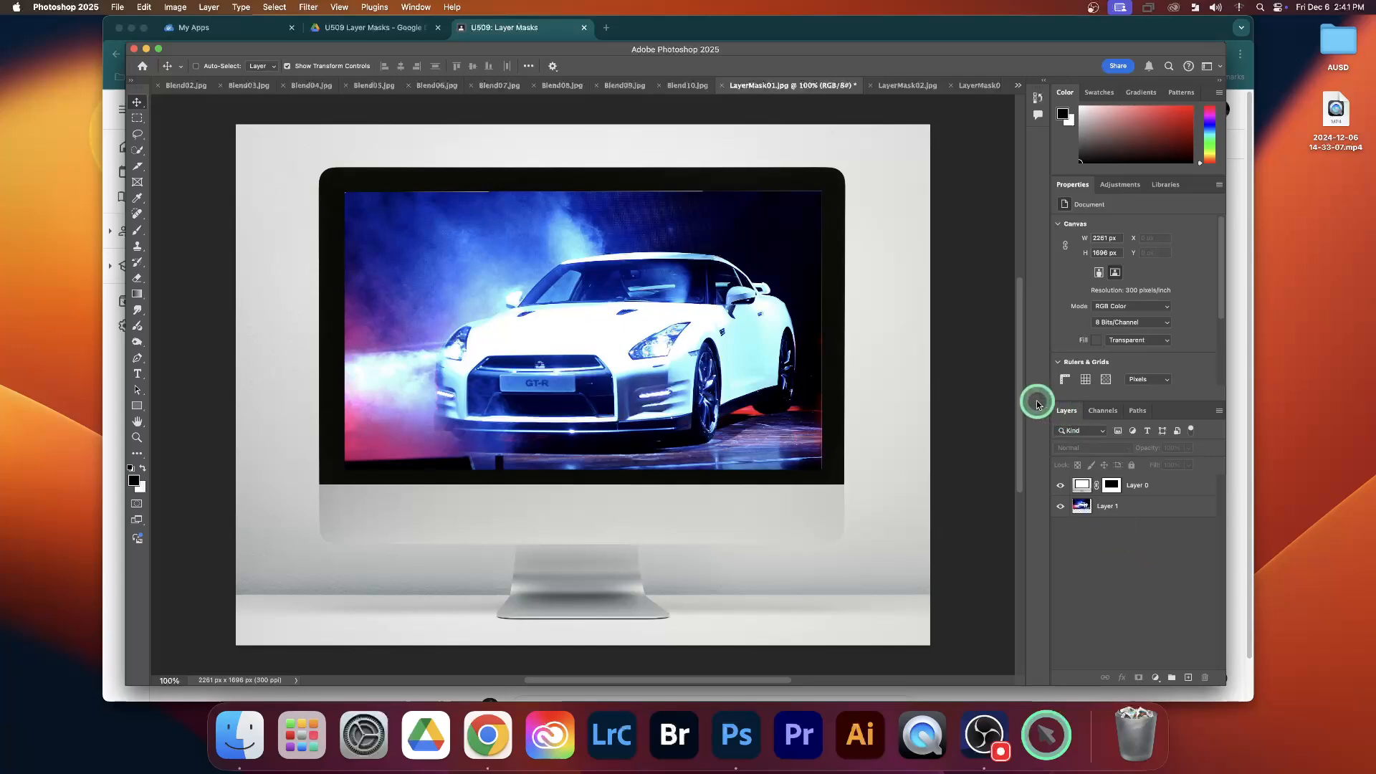
View the LayerMask03 airplane window and LayerMask04 shark images, and return to LayerMask03
{"action": "left_click", "coordinate": [983, 86]}
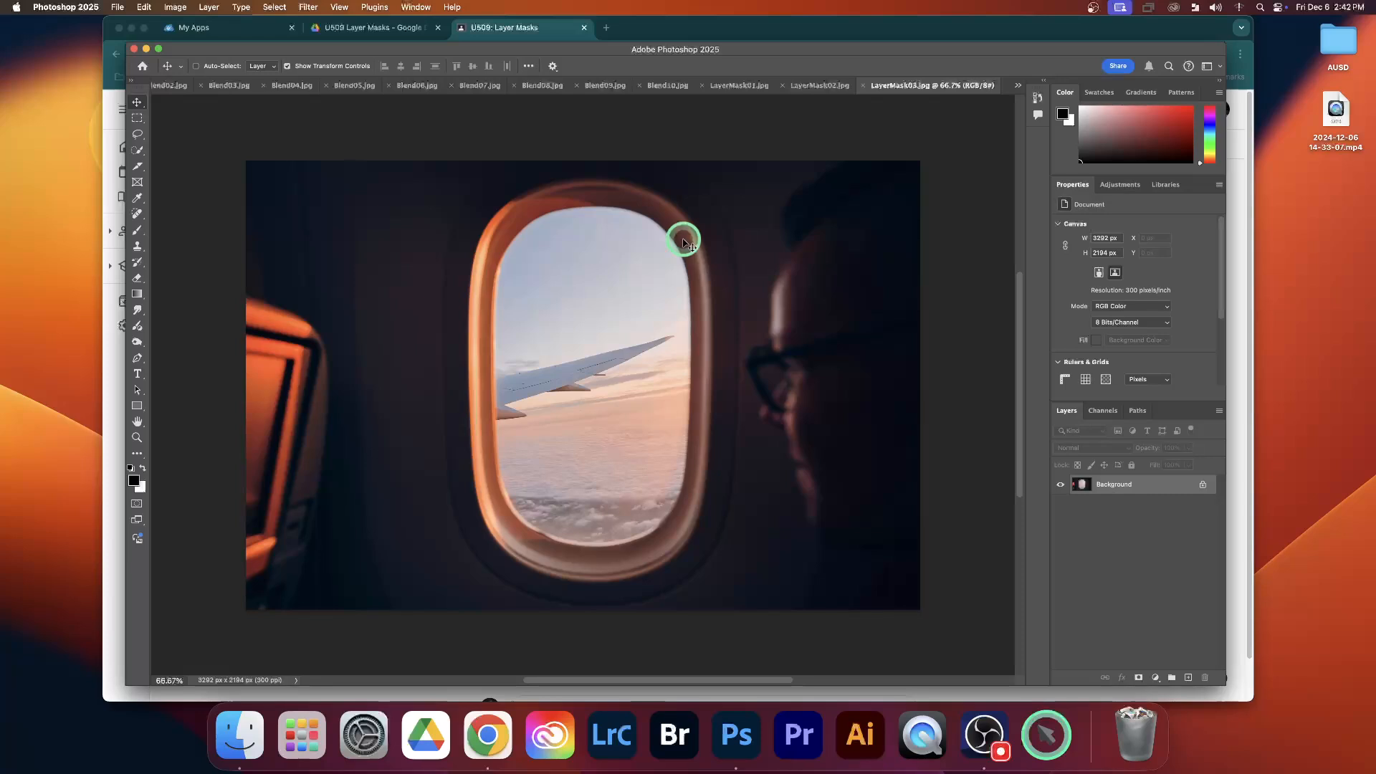
{"action": "scroll", "coordinate": [635, 264], "scroll_direction": "left", "scroll_amount": 3}
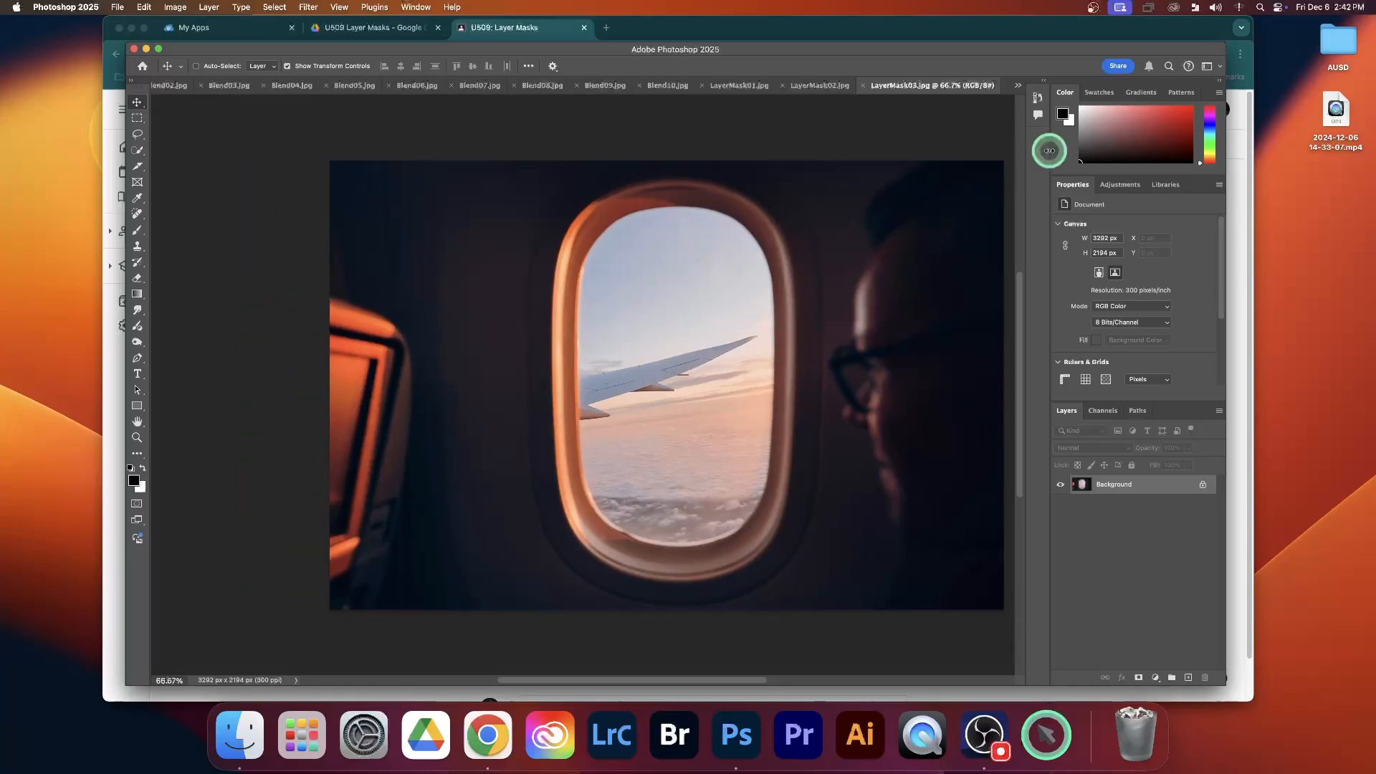
{"action": "left_click", "coordinate": [1018, 87]}
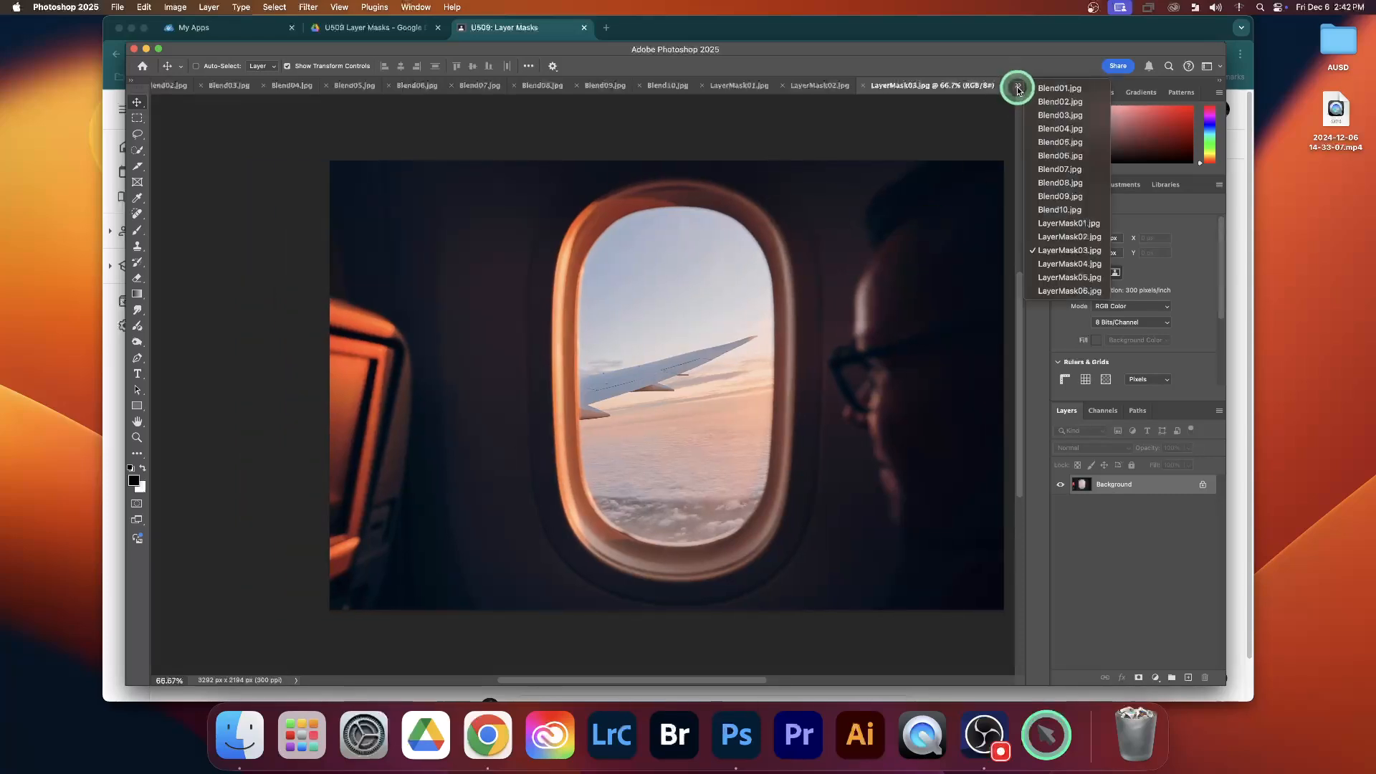
{"action": "left_click", "coordinate": [1047, 262]}
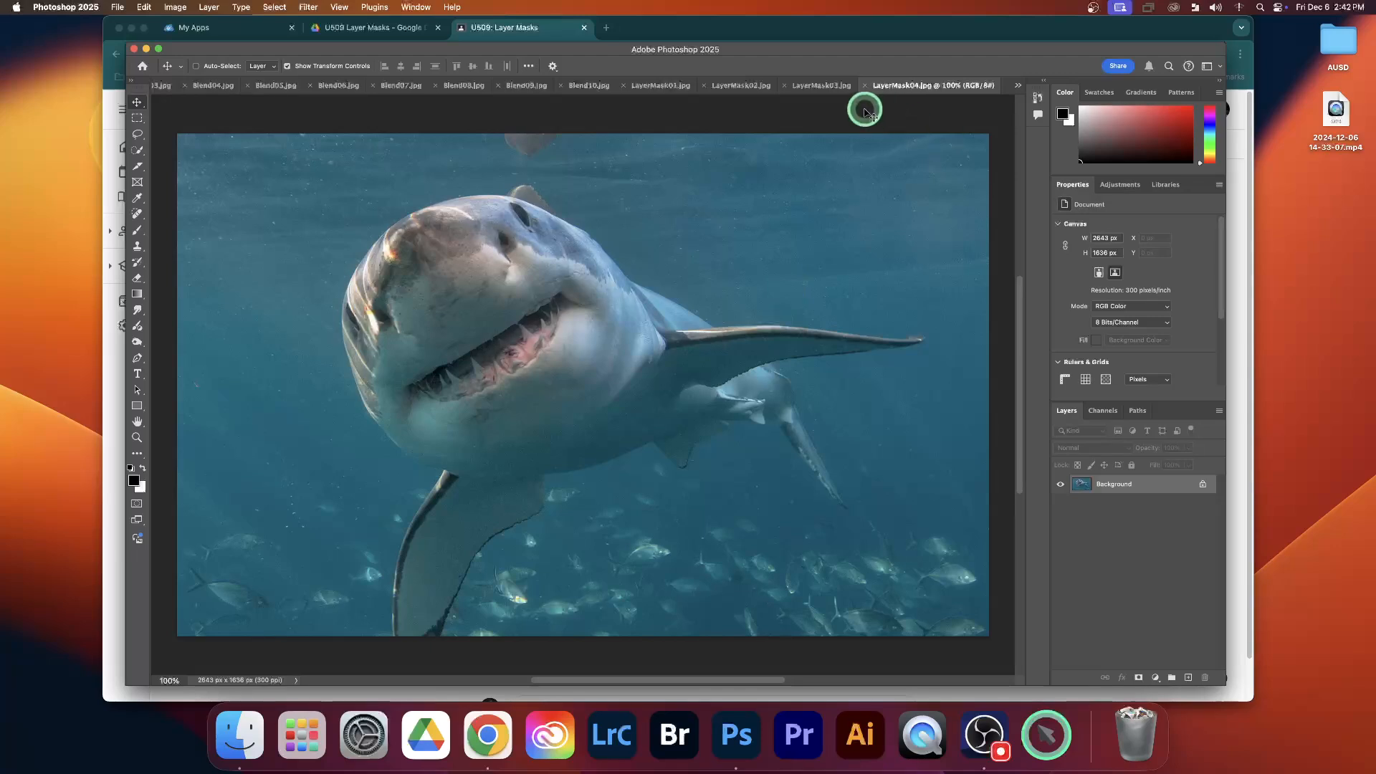
{"action": "left_click", "coordinate": [822, 85]}
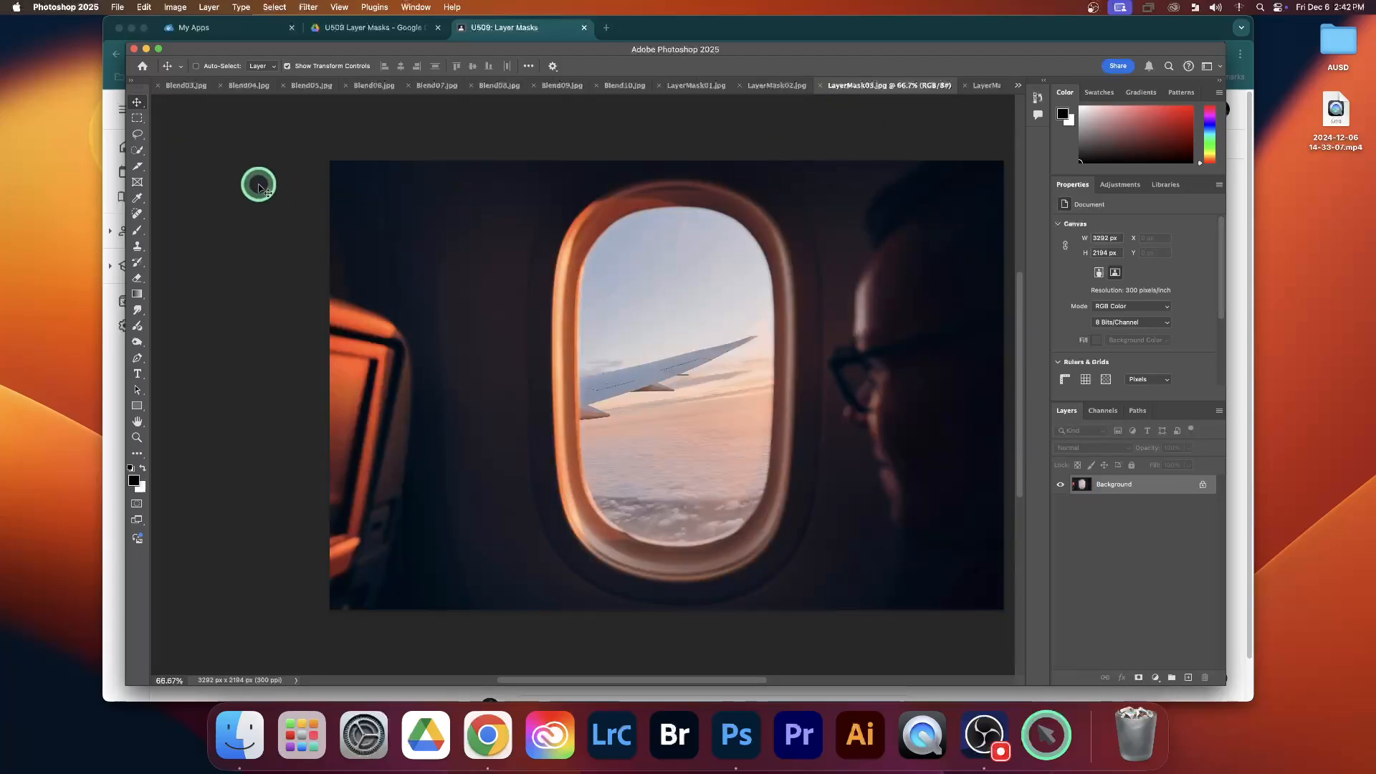
Select the sky and wing view inside the airplane window with the Quick Selection tool
{"action": "left_click", "coordinate": [138, 151]}
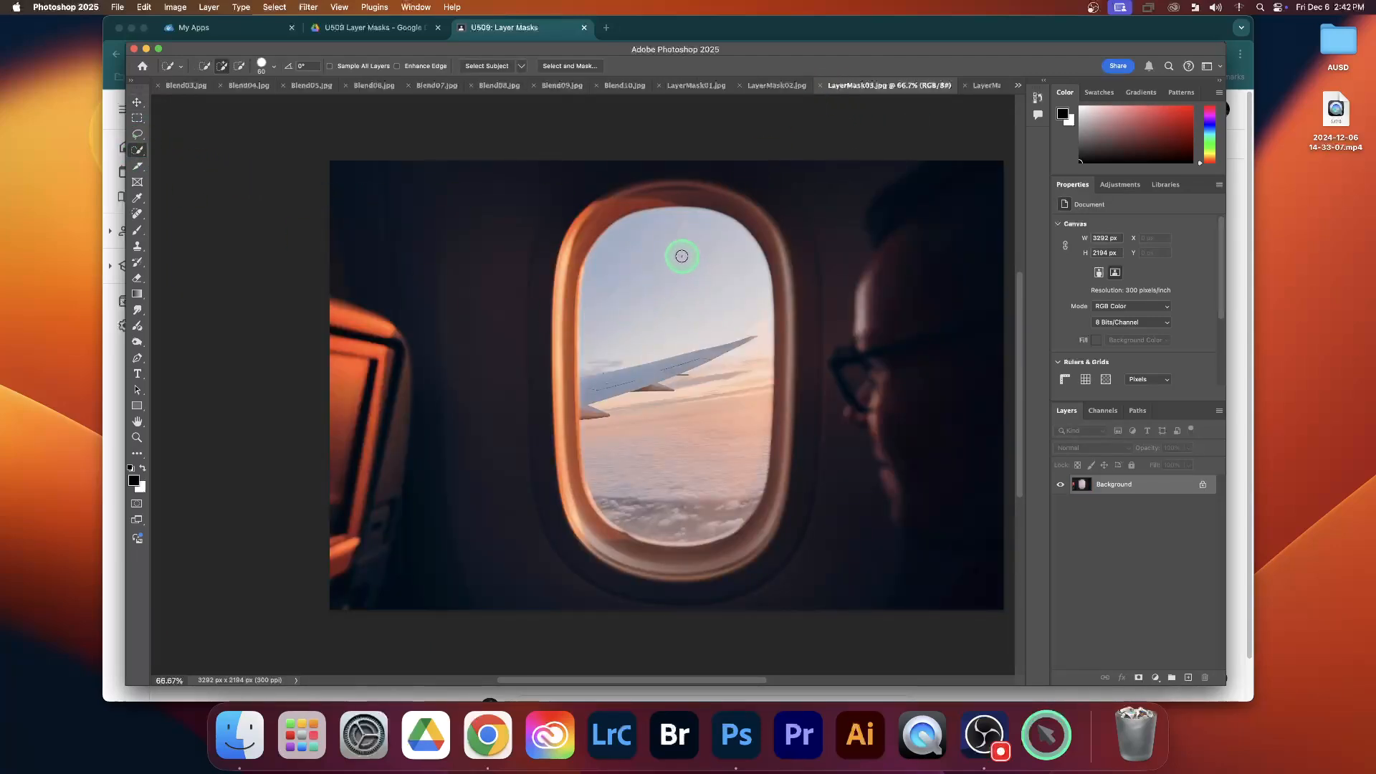
{"action": "left_click_drag", "start_coordinate": [677, 254], "coordinate": [677, 259]}
{"action": "mouse_move", "coordinate": [682, 387]}
{"action": "left_mouse_down"}
{"action": "mouse_move", "coordinate": [678, 376]}
{"action": "mouse_move", "coordinate": [665, 431]}
{"action": "left_mouse_up"}
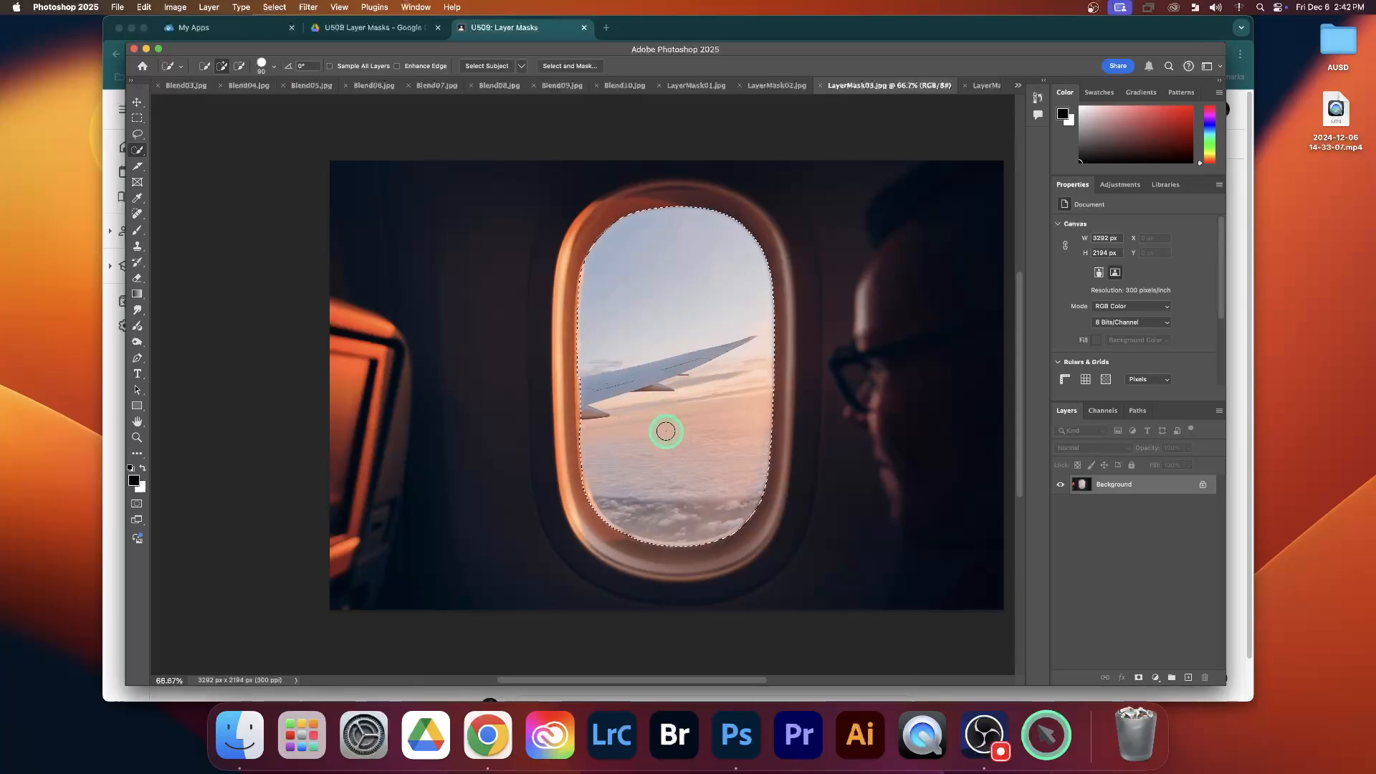
Refine the airplane window selection with a size 100 Quick Selection brush, subtracting the overlap along the inner window frame
{"action": "key", "text": "bracketright"}
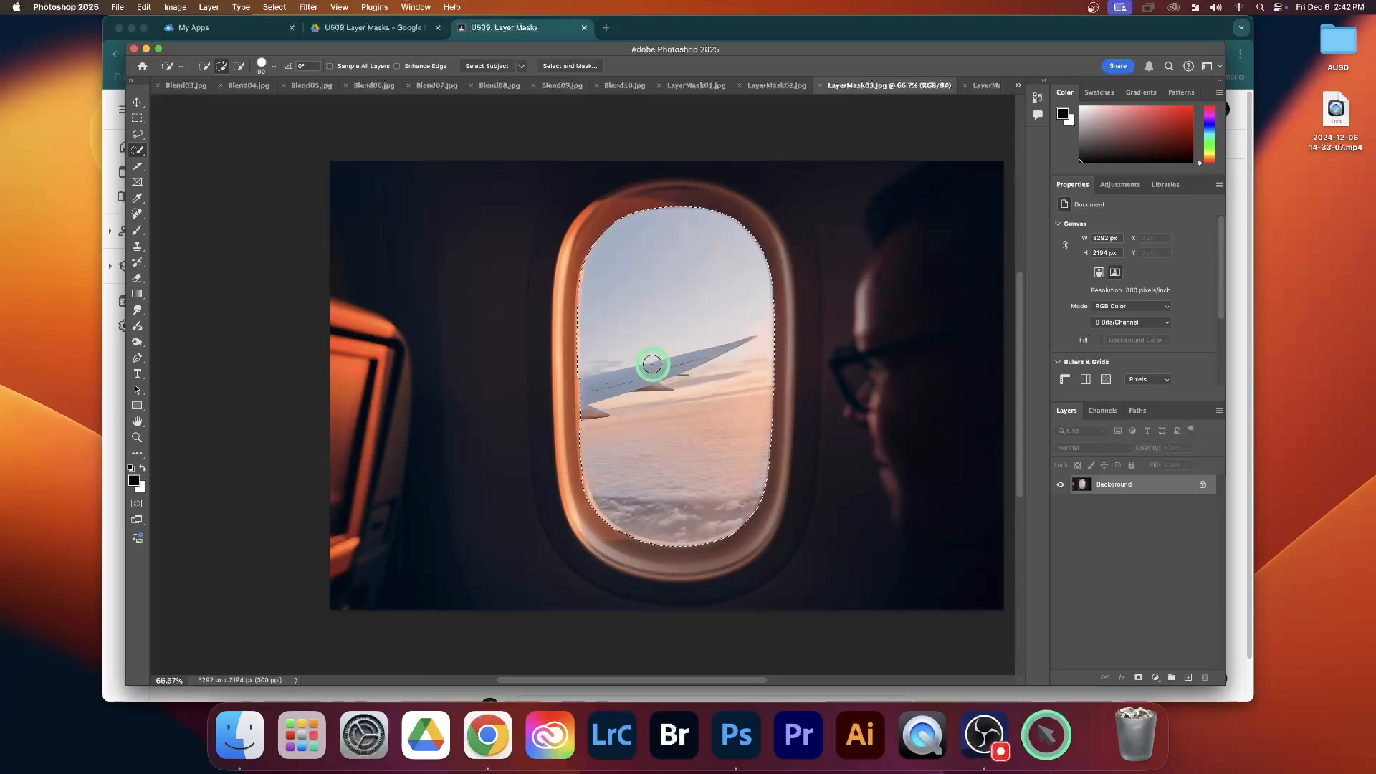
{"action": "key", "text": "alt"}
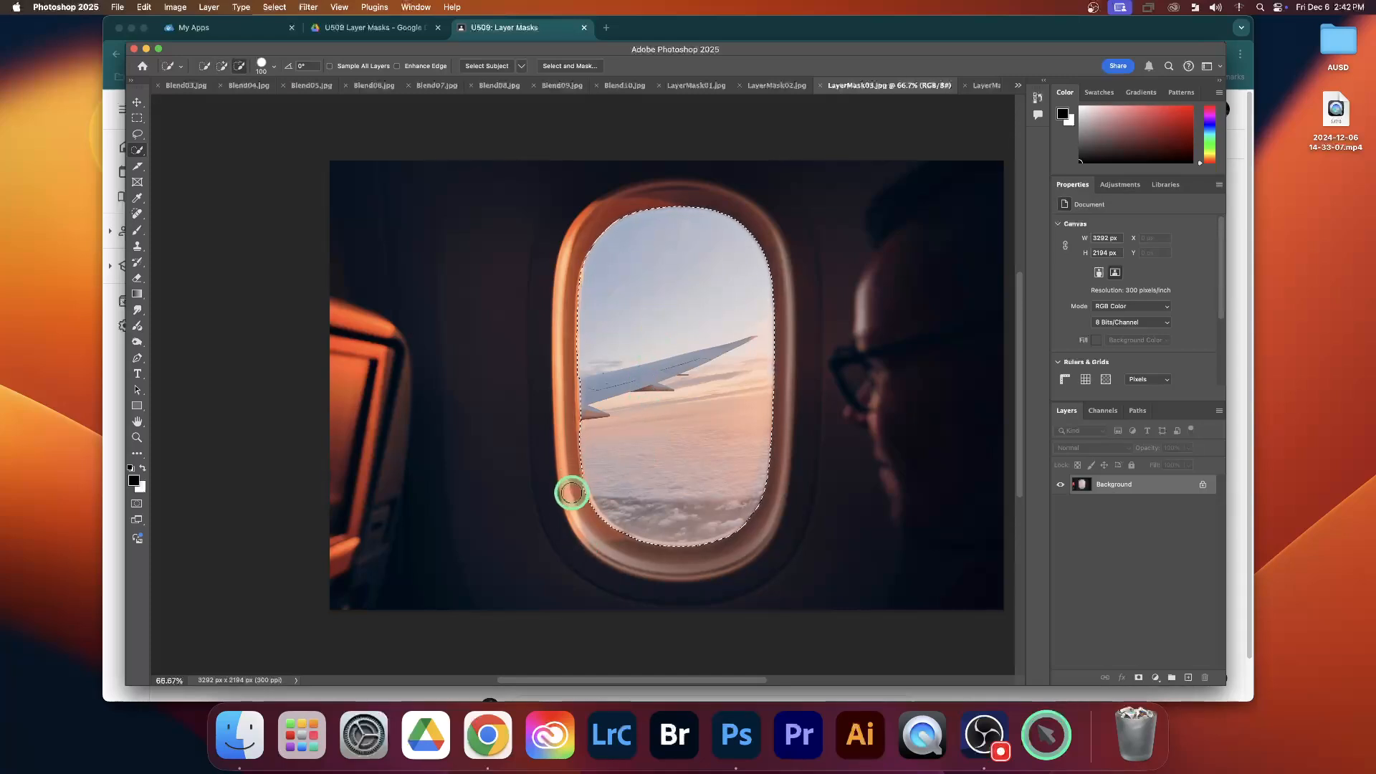
{"action": "scroll", "coordinate": [571, 492], "scroll_direction": "up", "scroll_amount": 3}
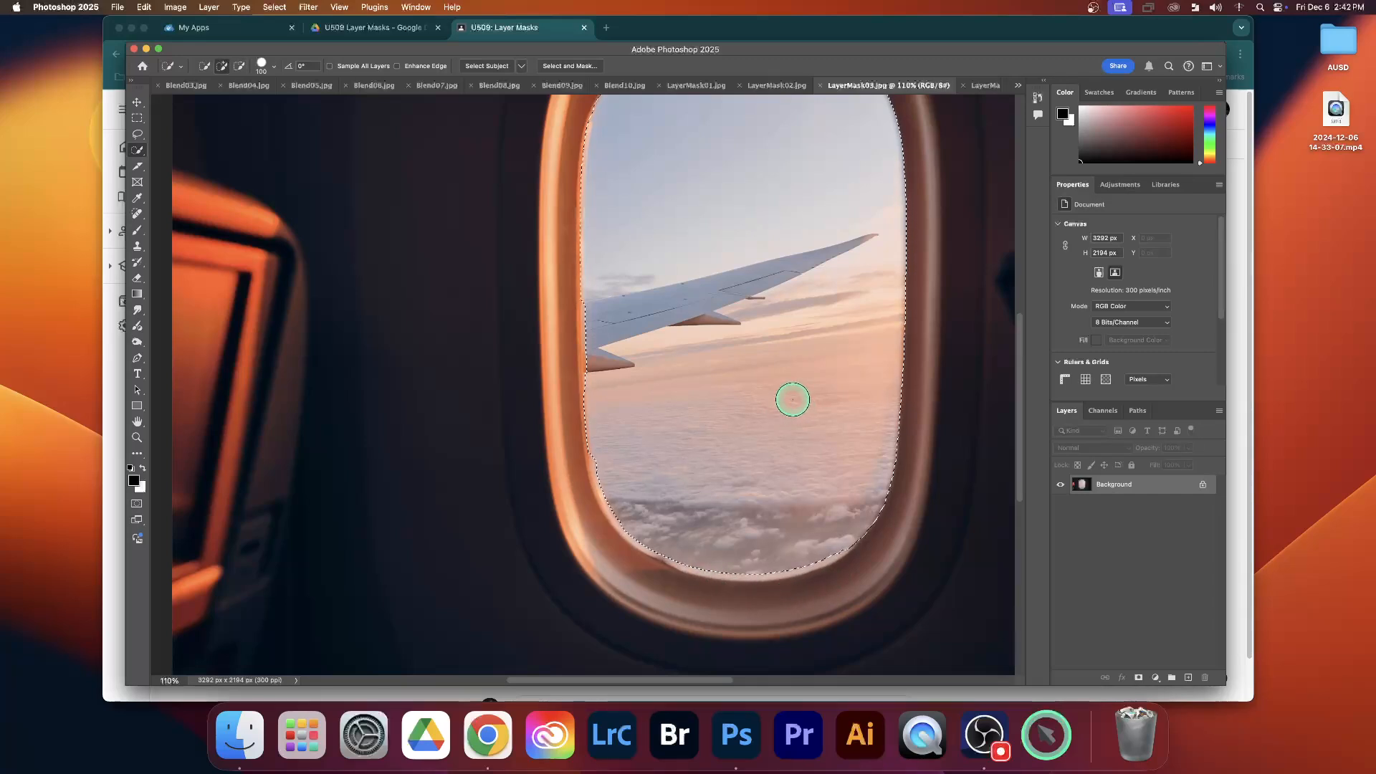
{"action": "scroll", "coordinate": [793, 401], "scroll_direction": "up", "scroll_amount": 4}
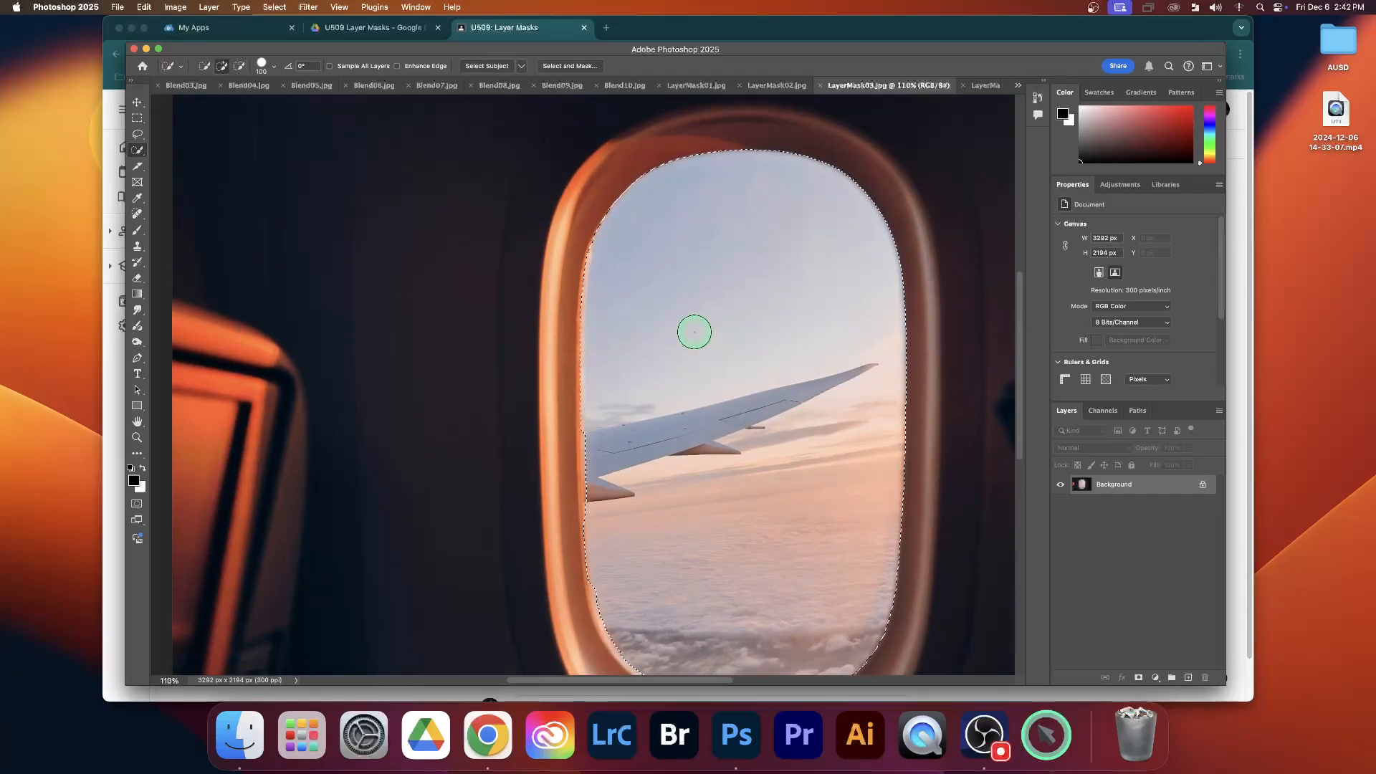
{"action": "key", "text": "alt"}
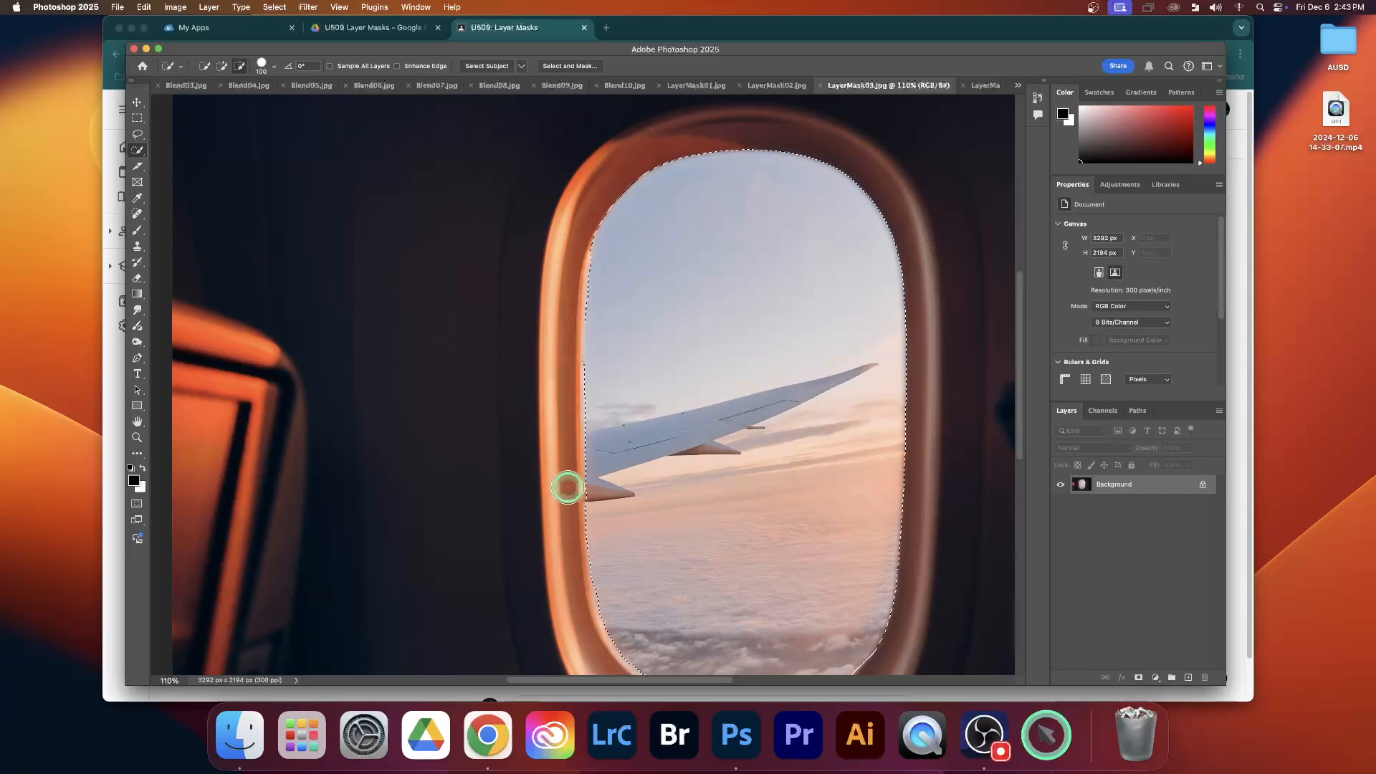
{"action": "scroll", "coordinate": [738, 475], "scroll_direction": "down", "scroll_amount": 3}
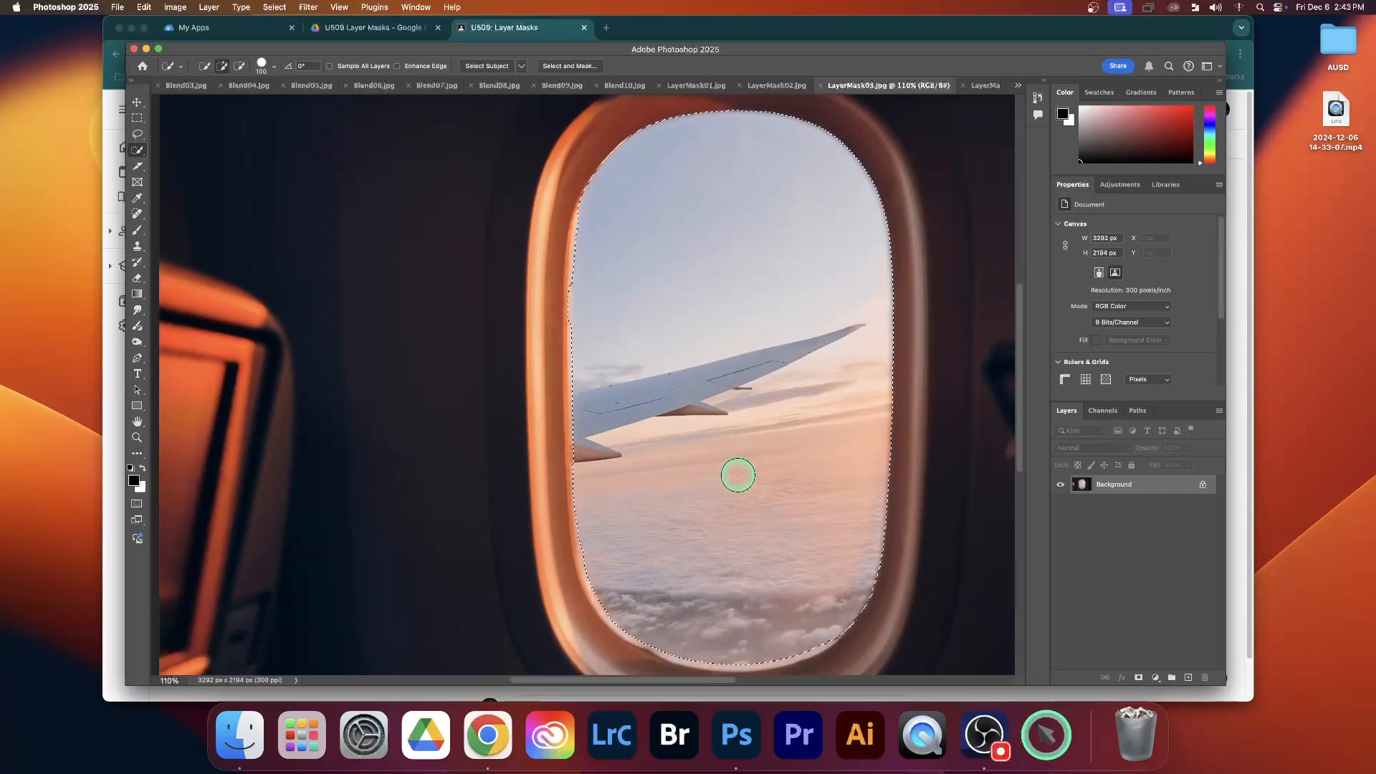
{"action": "scroll", "coordinate": [738, 475], "scroll_direction": "up", "scroll_amount": 1}
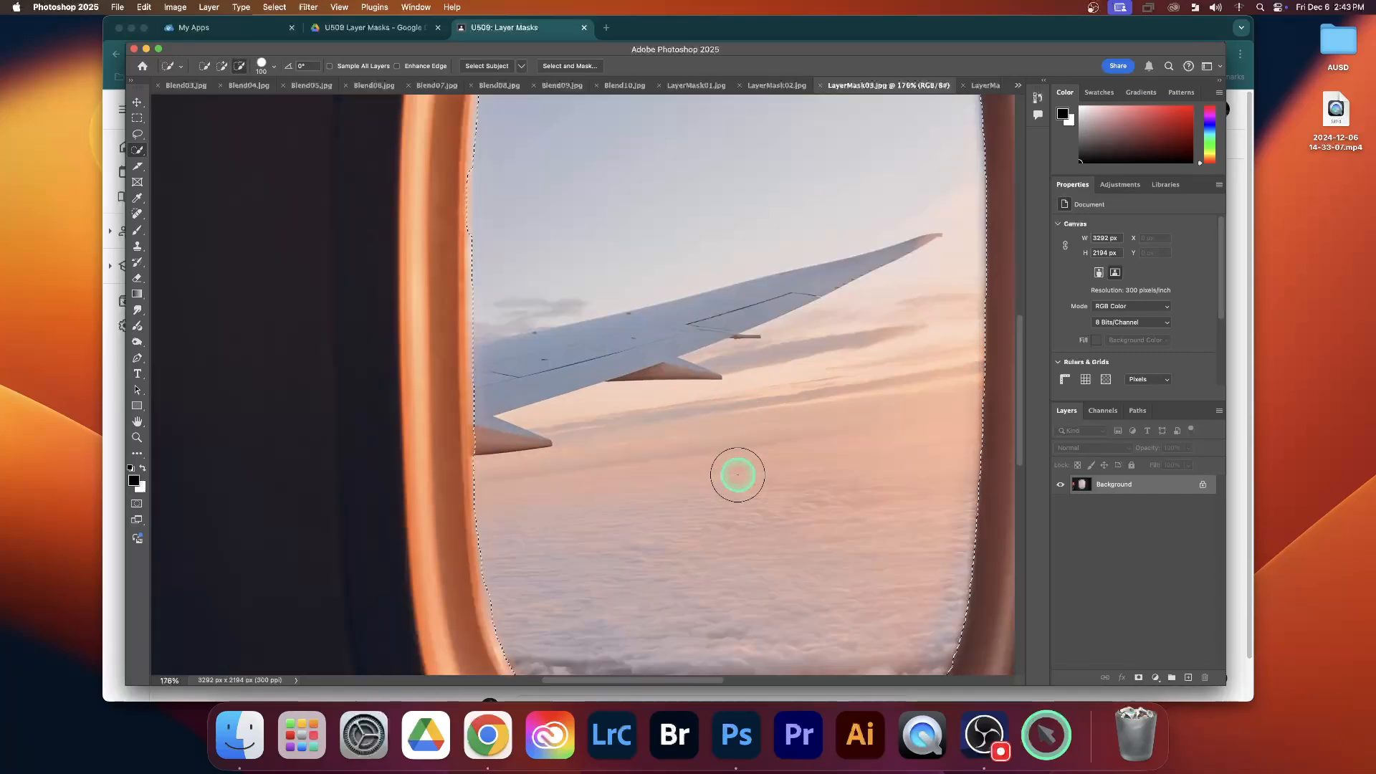
{"action": "scroll", "coordinate": [738, 475], "scroll_direction": "down", "scroll_amount": 3}
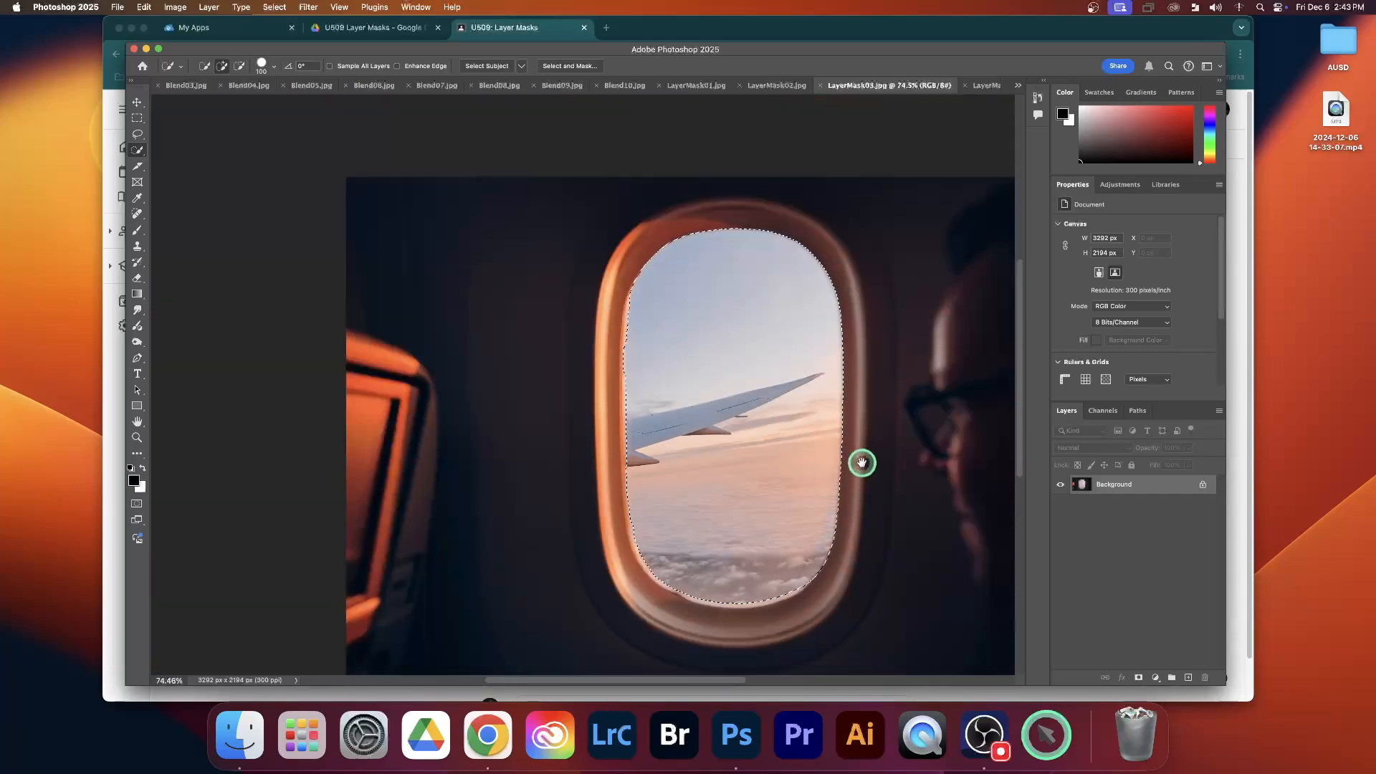
Mask the airplane cabin image with the window selection, replacing the first reveal mask with one that hides the selected window view
{"action": "left_click_drag", "start_coordinate": [859, 461], "coordinate": [678, 449]}
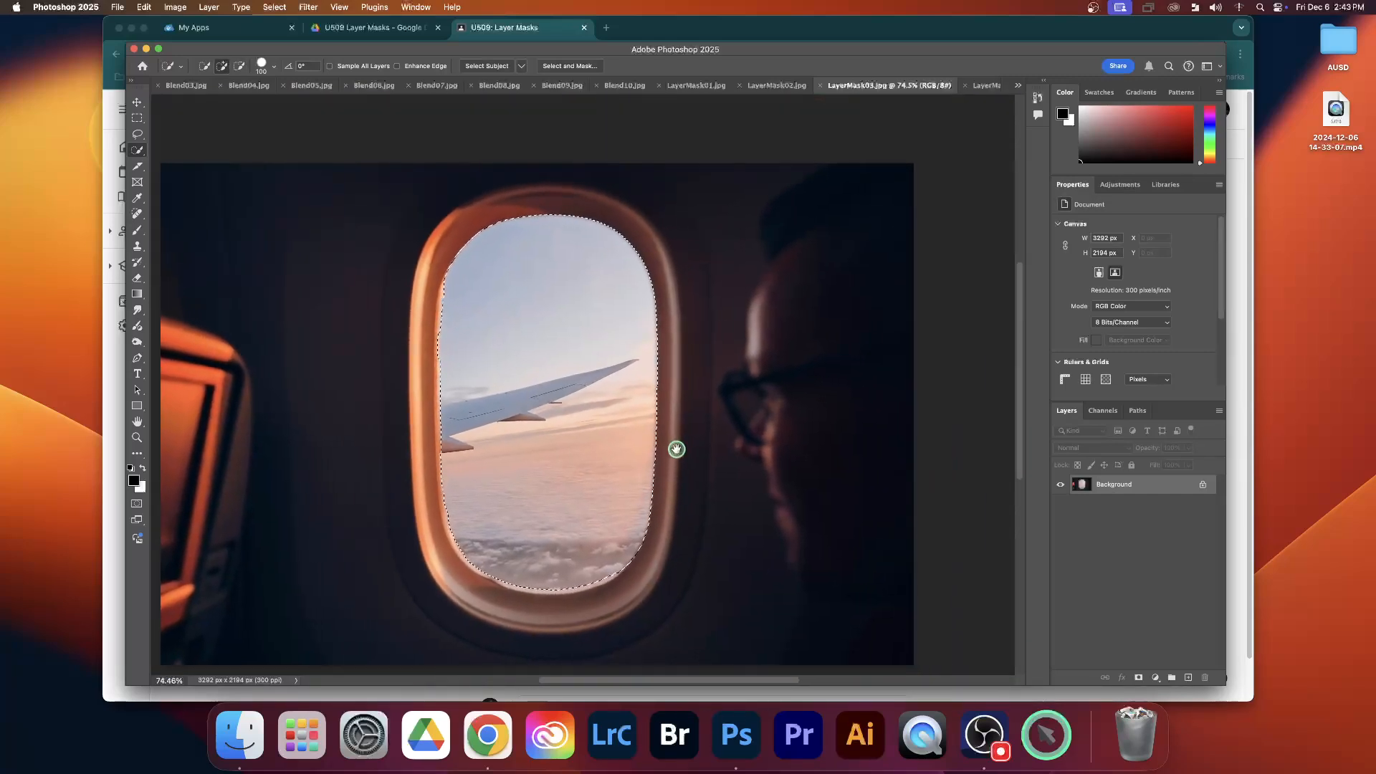
{"action": "left_click", "coordinate": [1139, 678]}
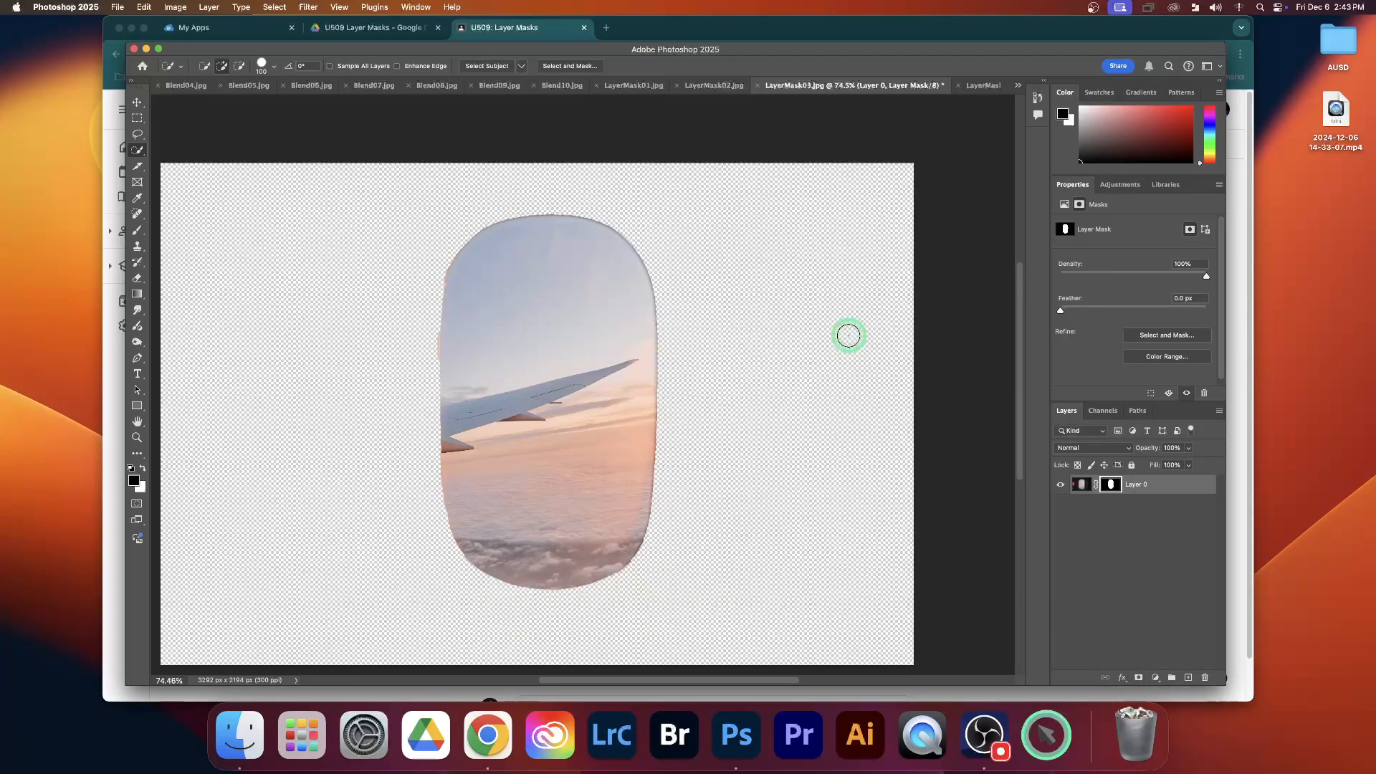
{"action": "key", "text": "super+z"}
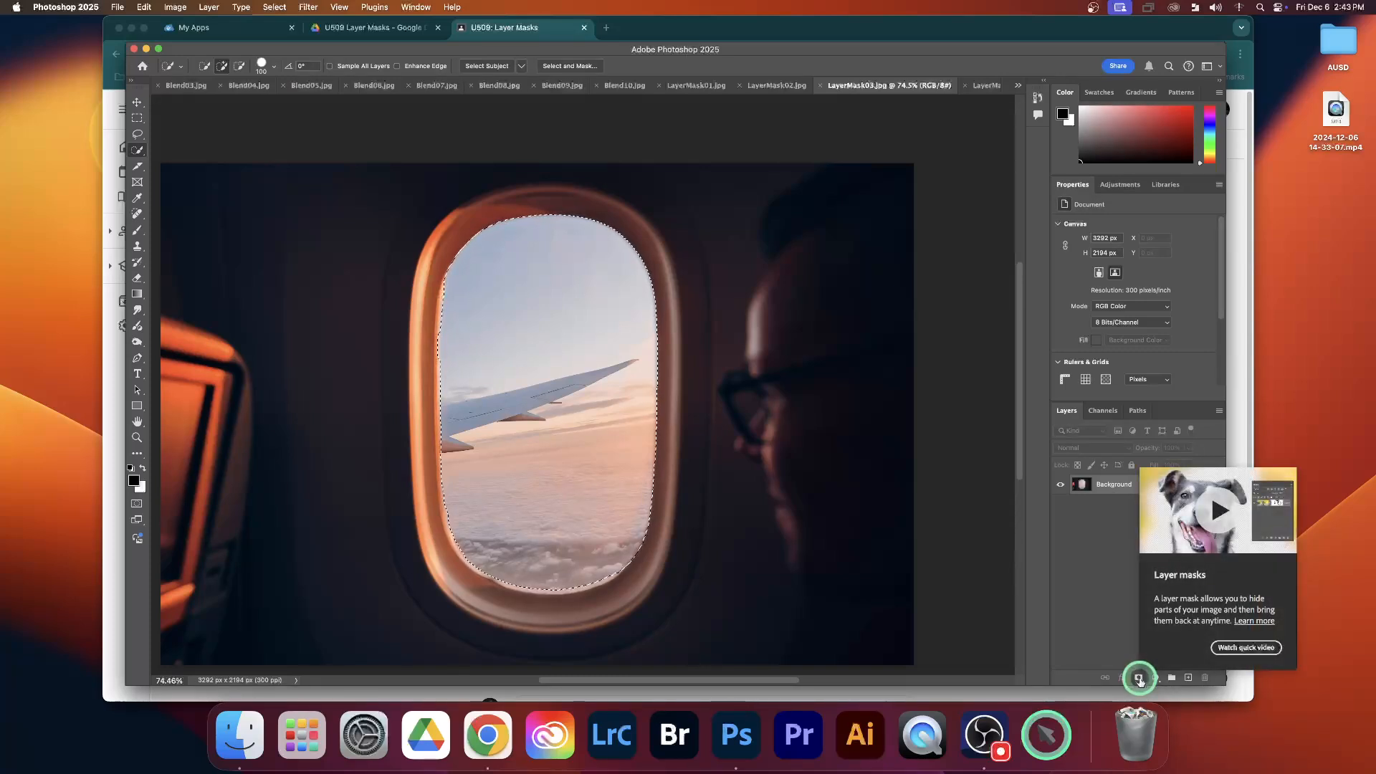
{"action": "left_click", "coordinate": [1138, 678]}
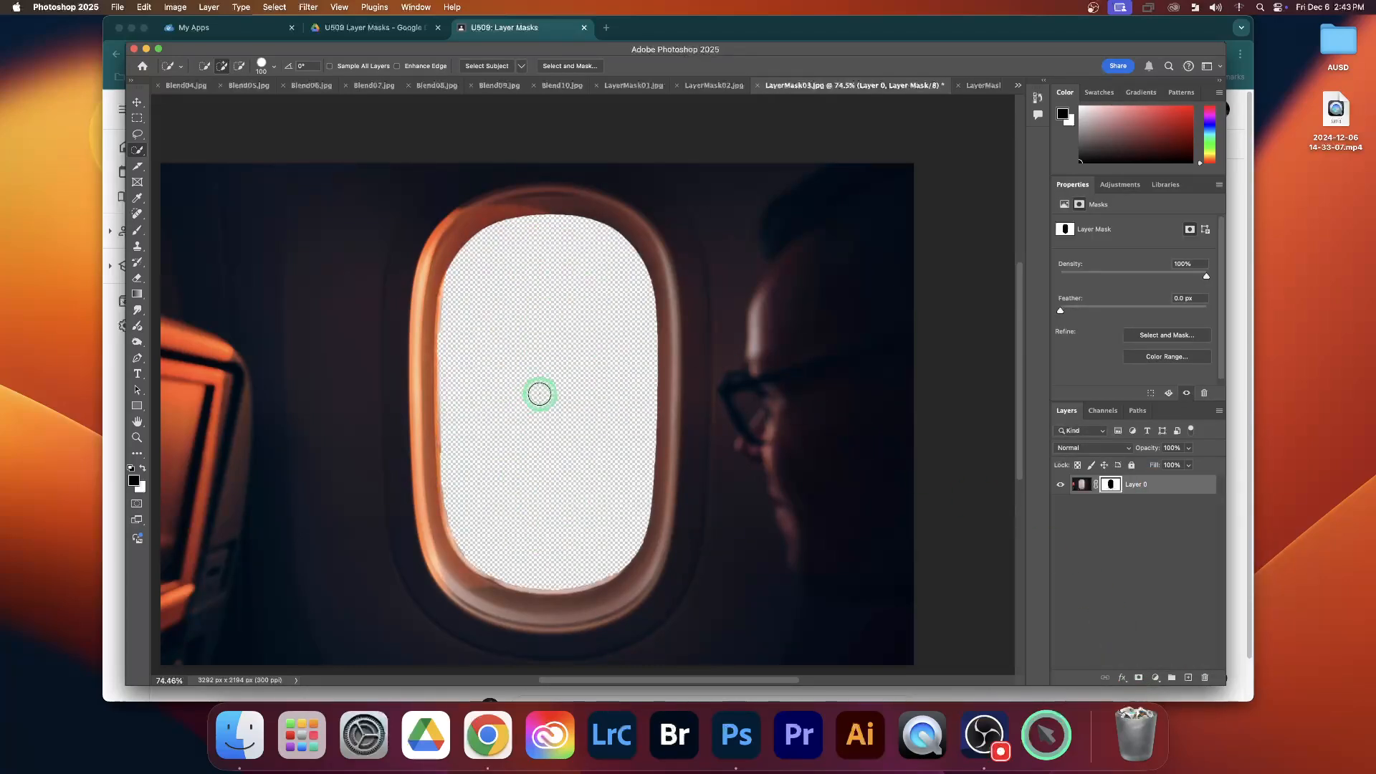
Bring the LayerMask04 shark image into LayerMask03 as a new layer, scaled to about 112% and positioned over the window
{"action": "left_click", "coordinate": [136, 104]}
{"action": "left_click", "coordinate": [978, 86]}
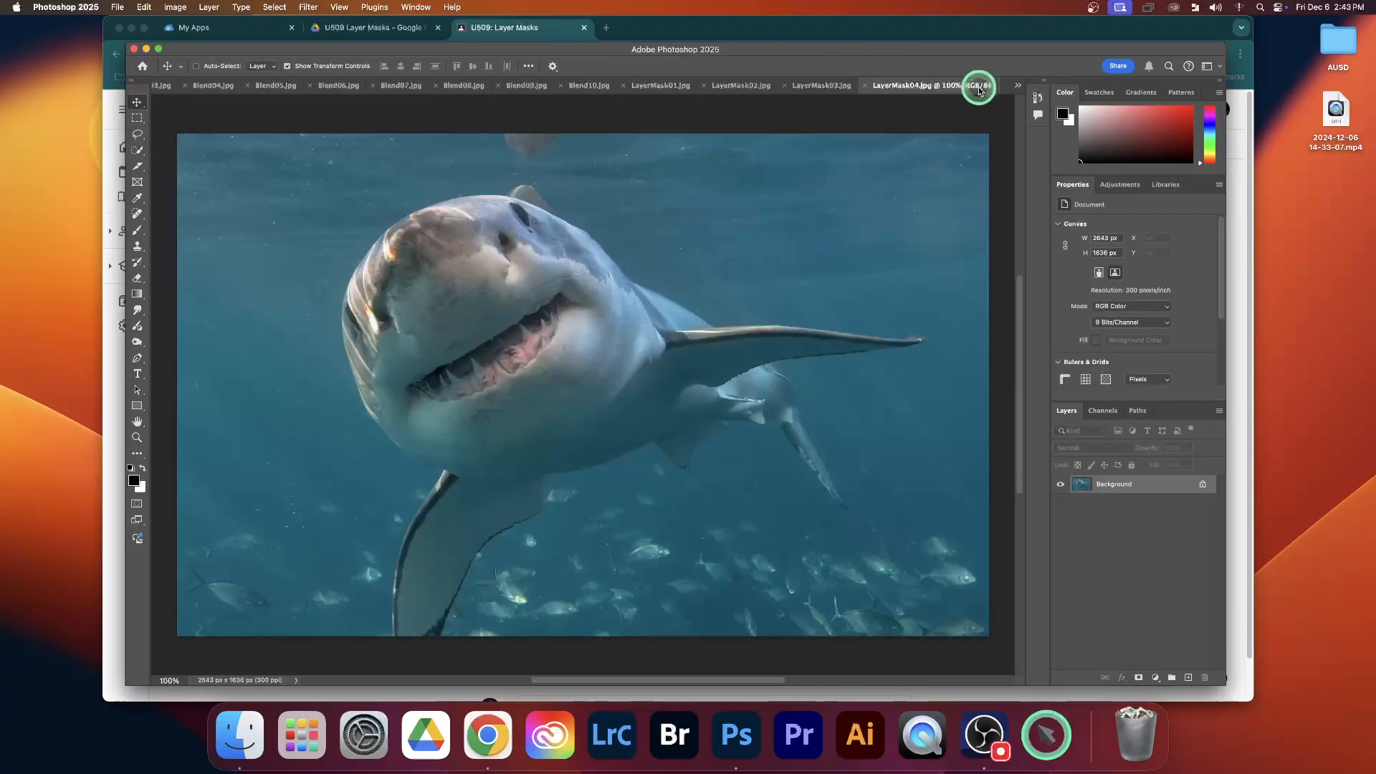
{"action": "left_click", "coordinate": [808, 86]}
{"action": "left_click_drag", "start_coordinate": [595, 336], "coordinate": [565, 398]}
{"action": "key", "text": "super+t"}
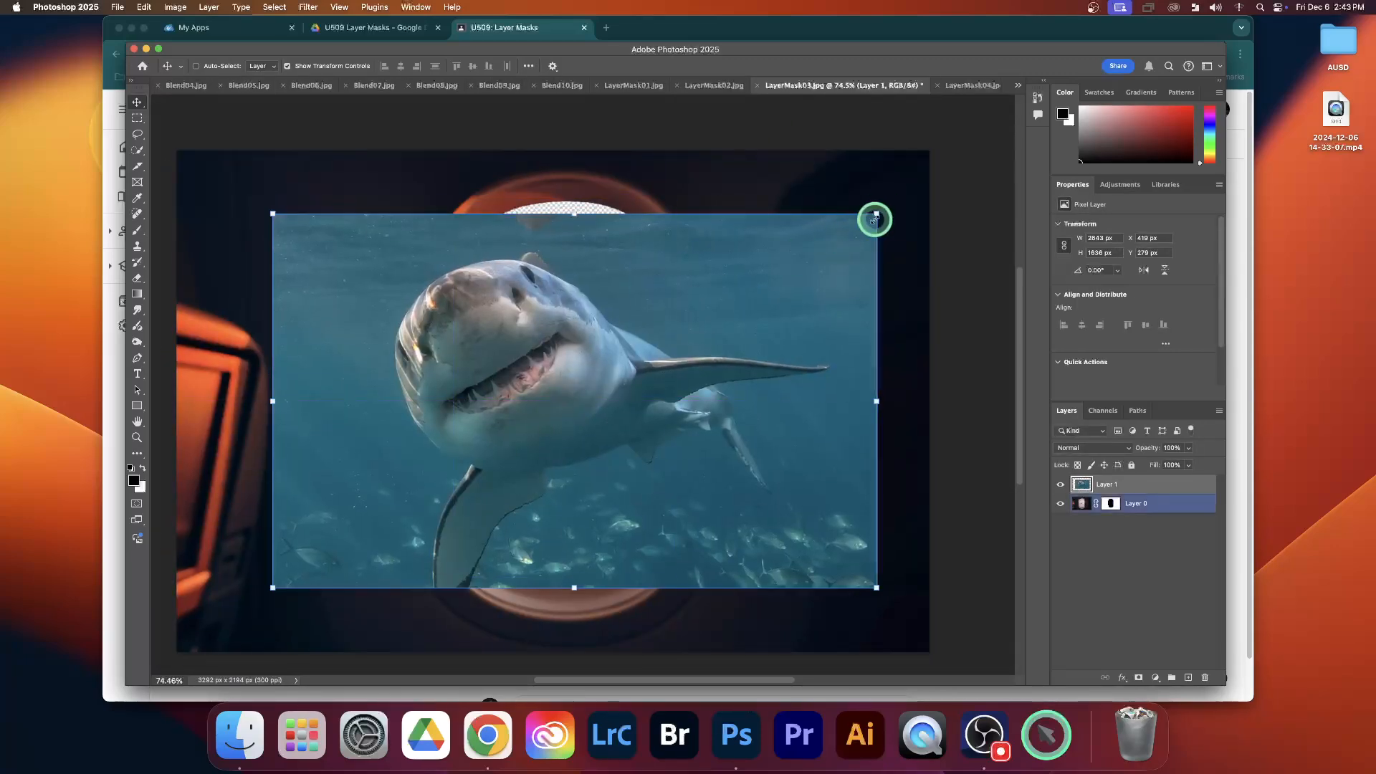
{"action": "left_click_drag", "start_coordinate": [874, 215], "coordinate": [952, 177]}
{"action": "left_click_drag", "start_coordinate": [688, 289], "coordinate": [711, 305]}
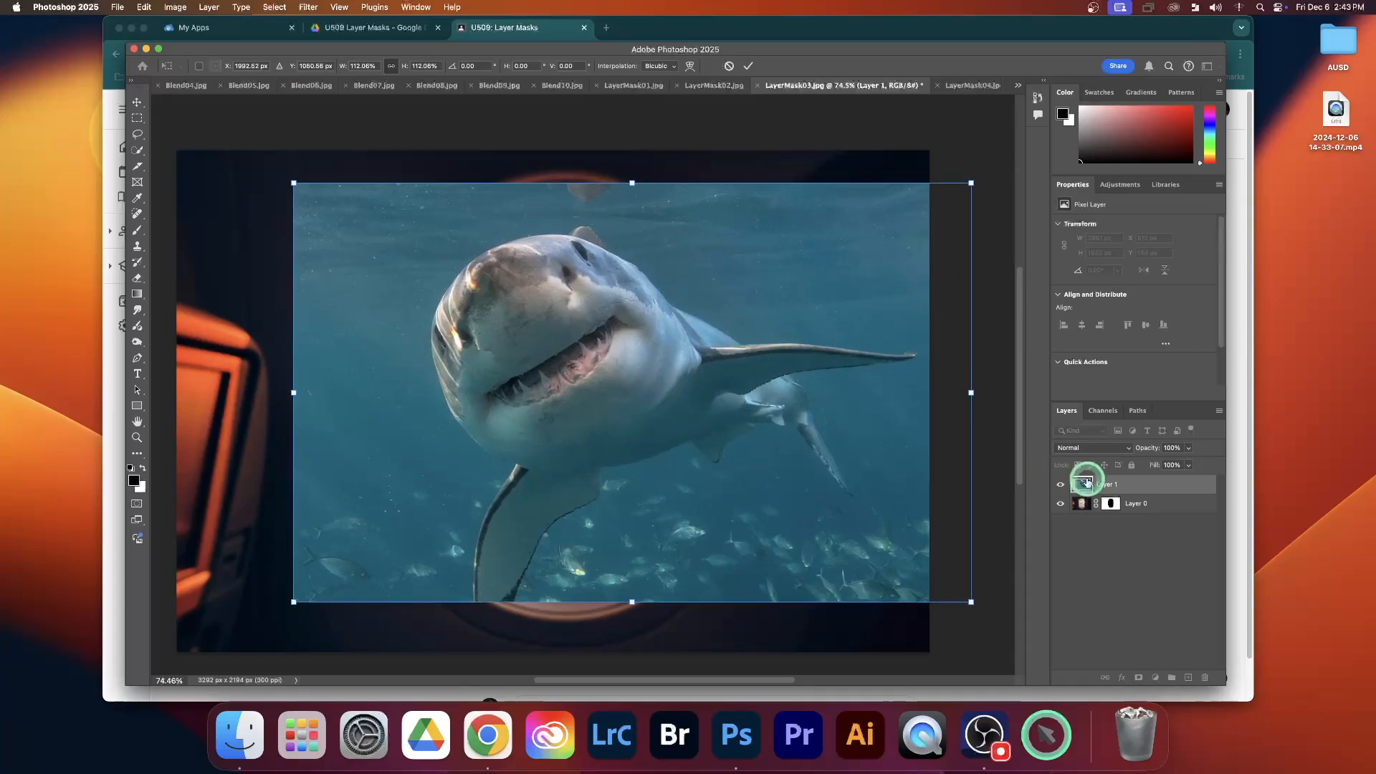
Place the shark layer beneath the masked cabin layer, reposition the shark inside the window, and deselect the layers
{"action": "left_click_drag", "start_coordinate": [1149, 485], "coordinate": [1144, 508]}
{"action": "left_click_drag", "start_coordinate": [641, 376], "coordinate": [639, 372]}
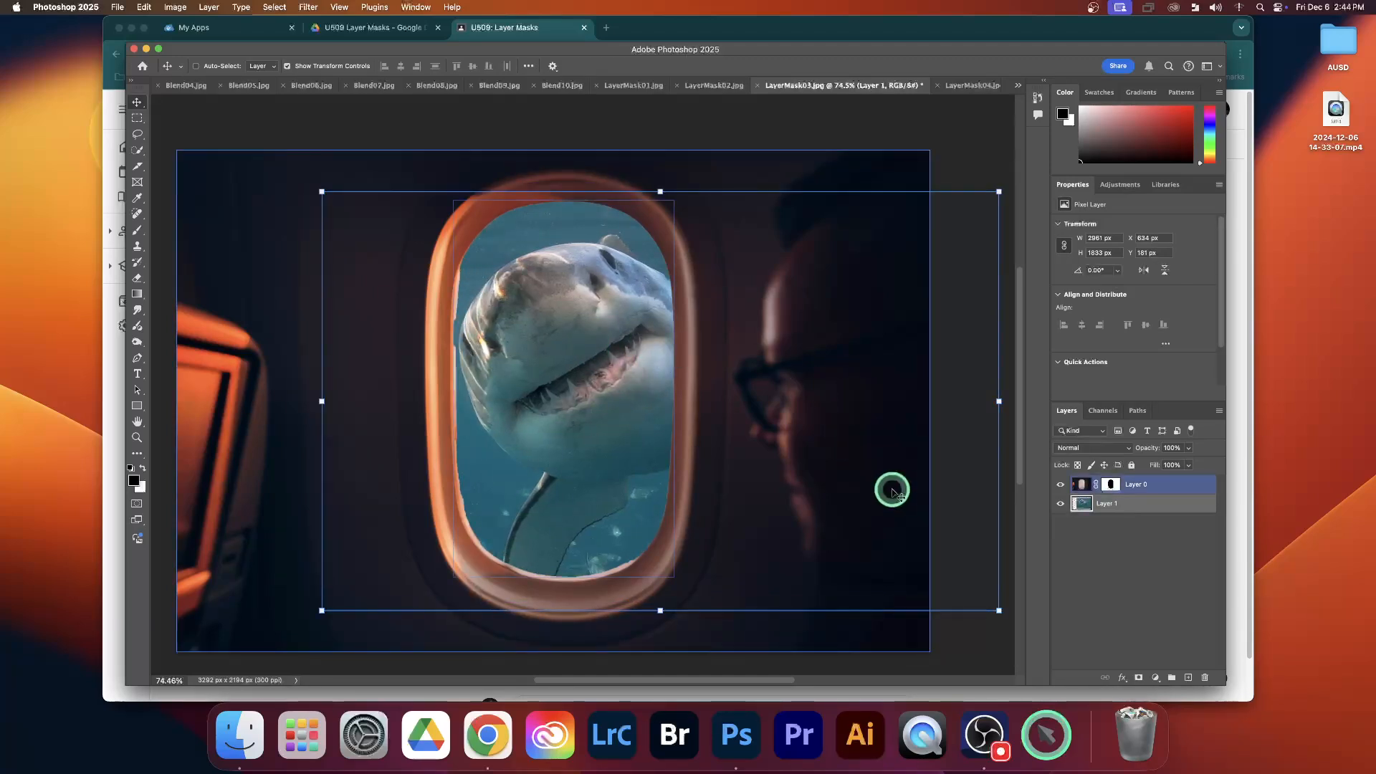
{"action": "left_click_drag", "start_coordinate": [605, 394], "coordinate": [603, 403]}
{"action": "left_click", "coordinate": [1118, 577]}
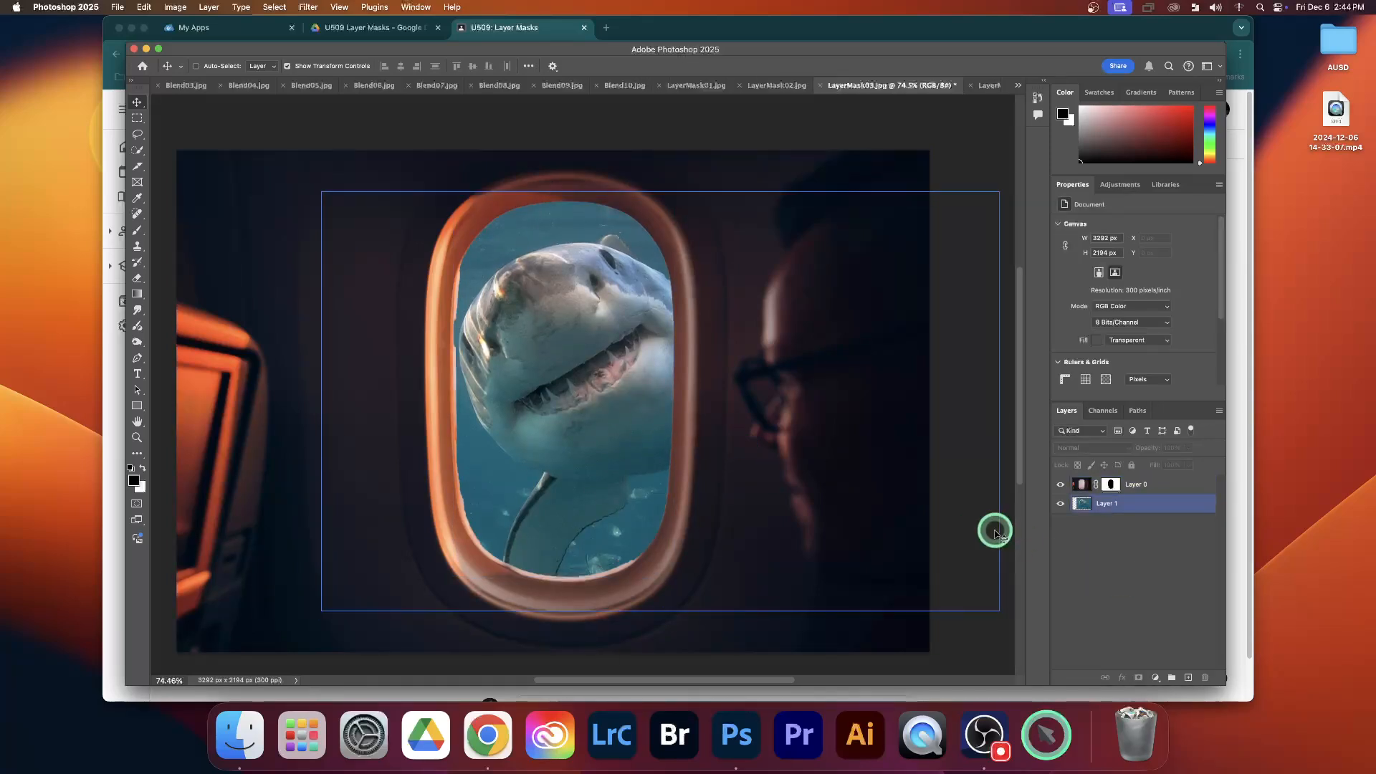
View the LayerMask05 three-window image and the LayerMask06 Paris skyline, and return to LayerMask05
{"action": "left_click", "coordinate": [989, 86]}
{"action": "left_click", "coordinate": [1020, 87]}
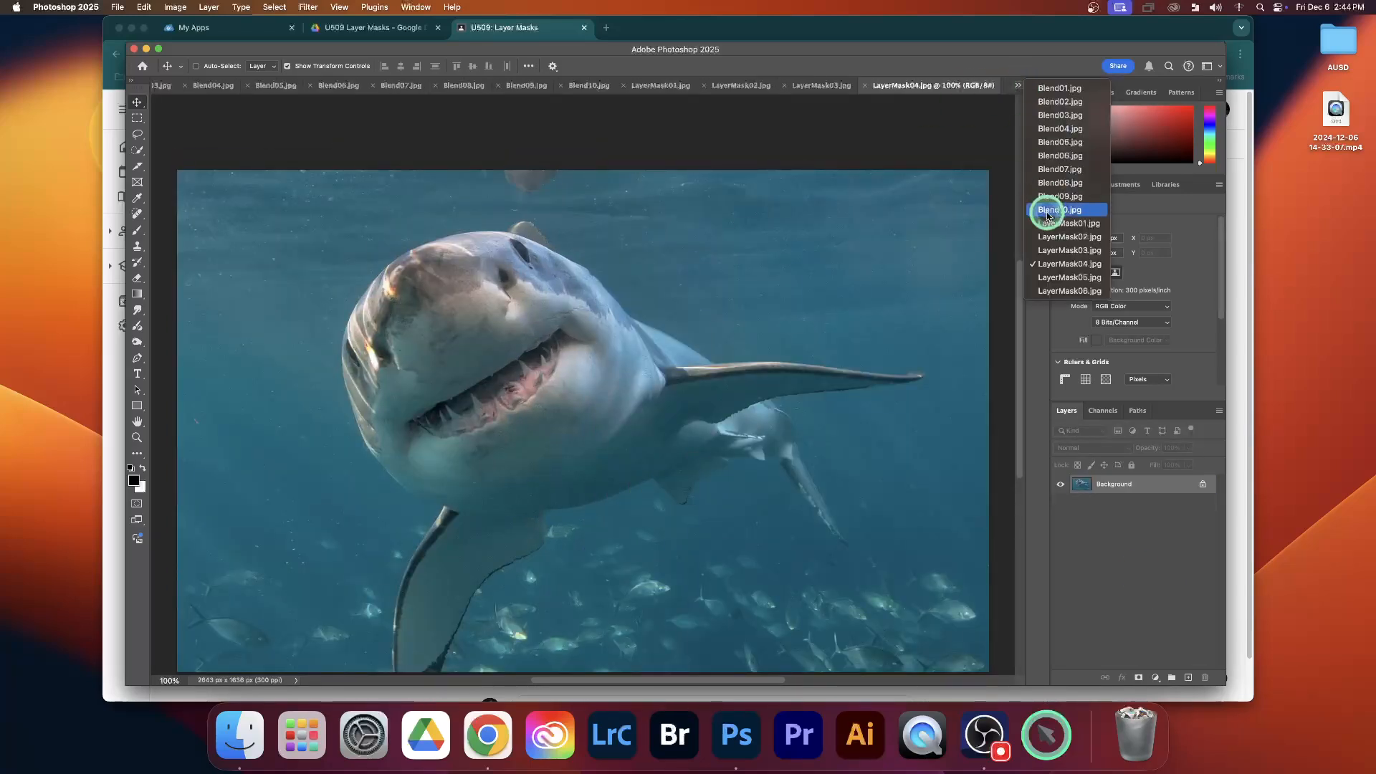
{"action": "left_click", "coordinate": [1053, 277]}
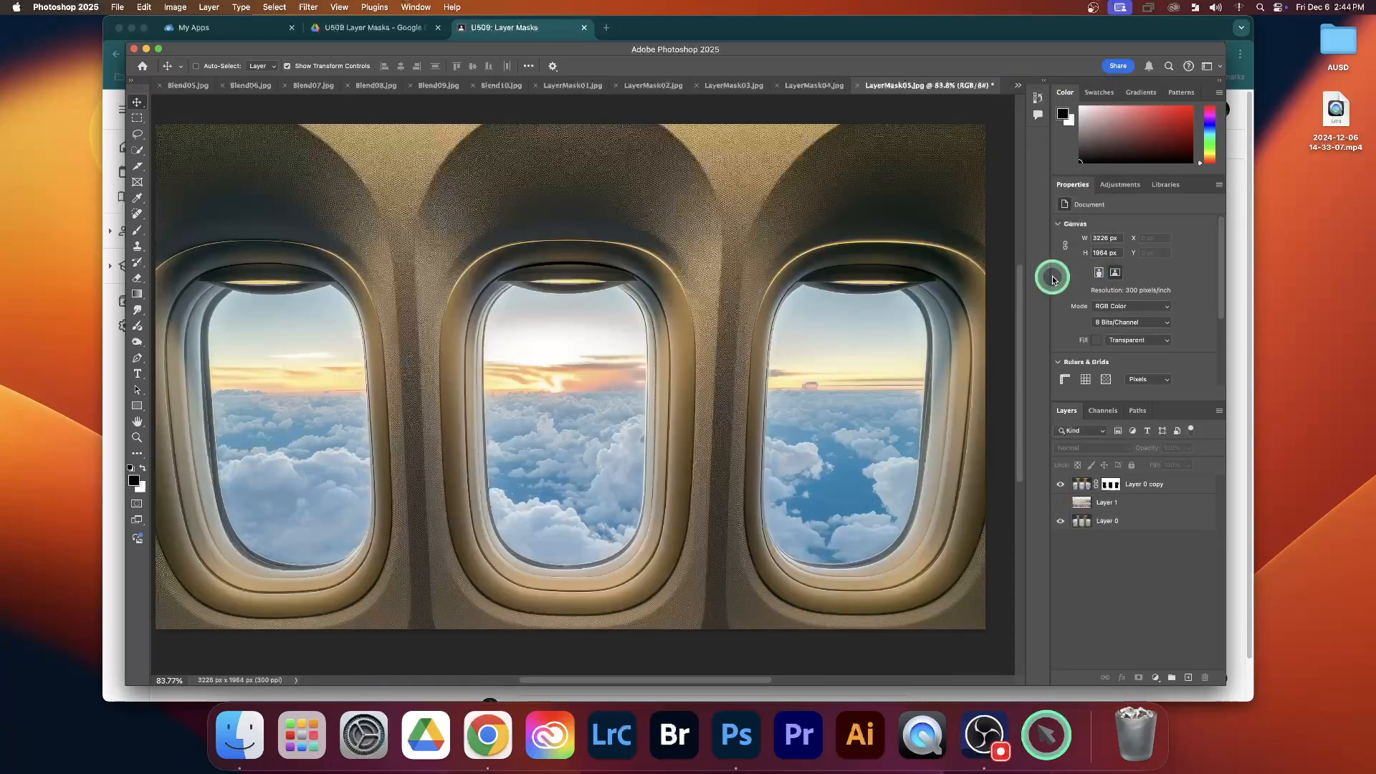
{"action": "left_click", "coordinate": [1060, 504]}
{"action": "left_click", "coordinate": [1061, 503]}
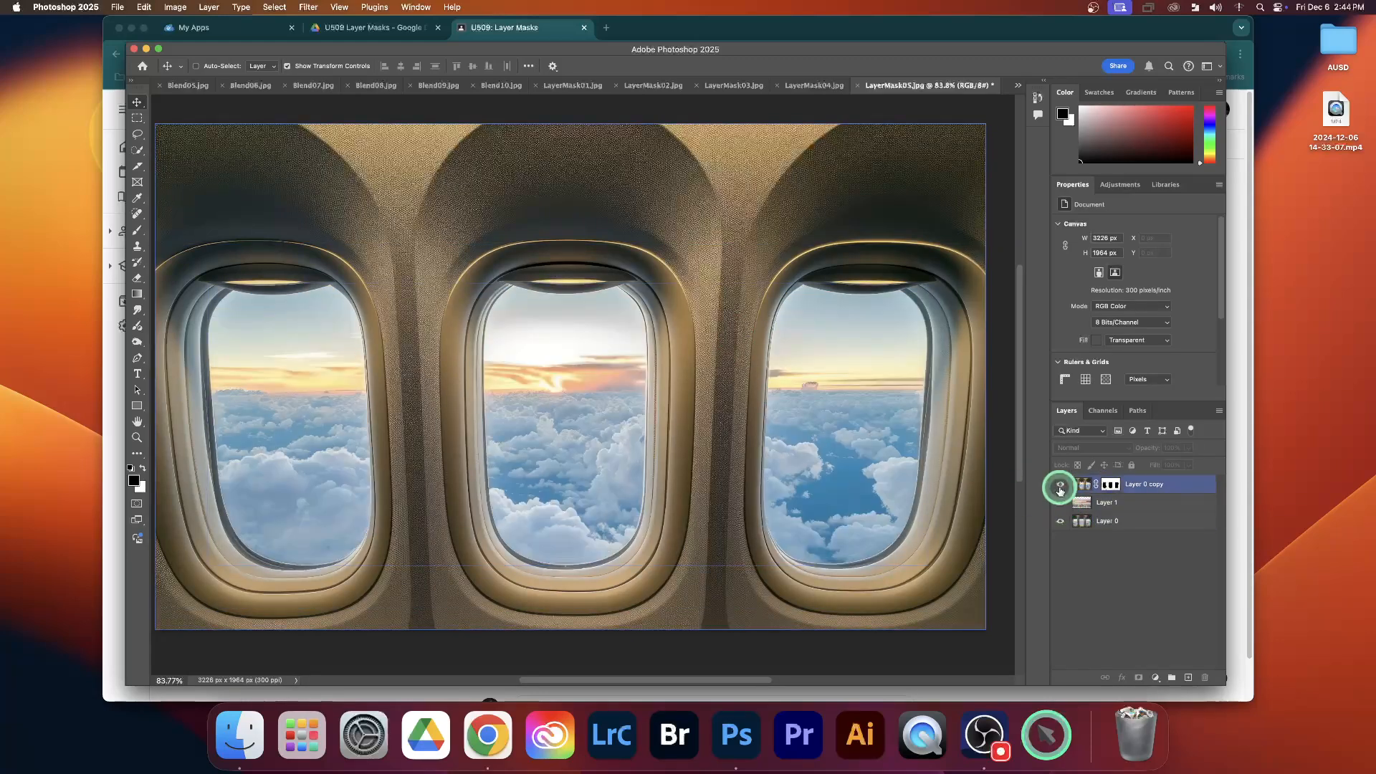
{"action": "left_click", "coordinate": [1019, 86]}
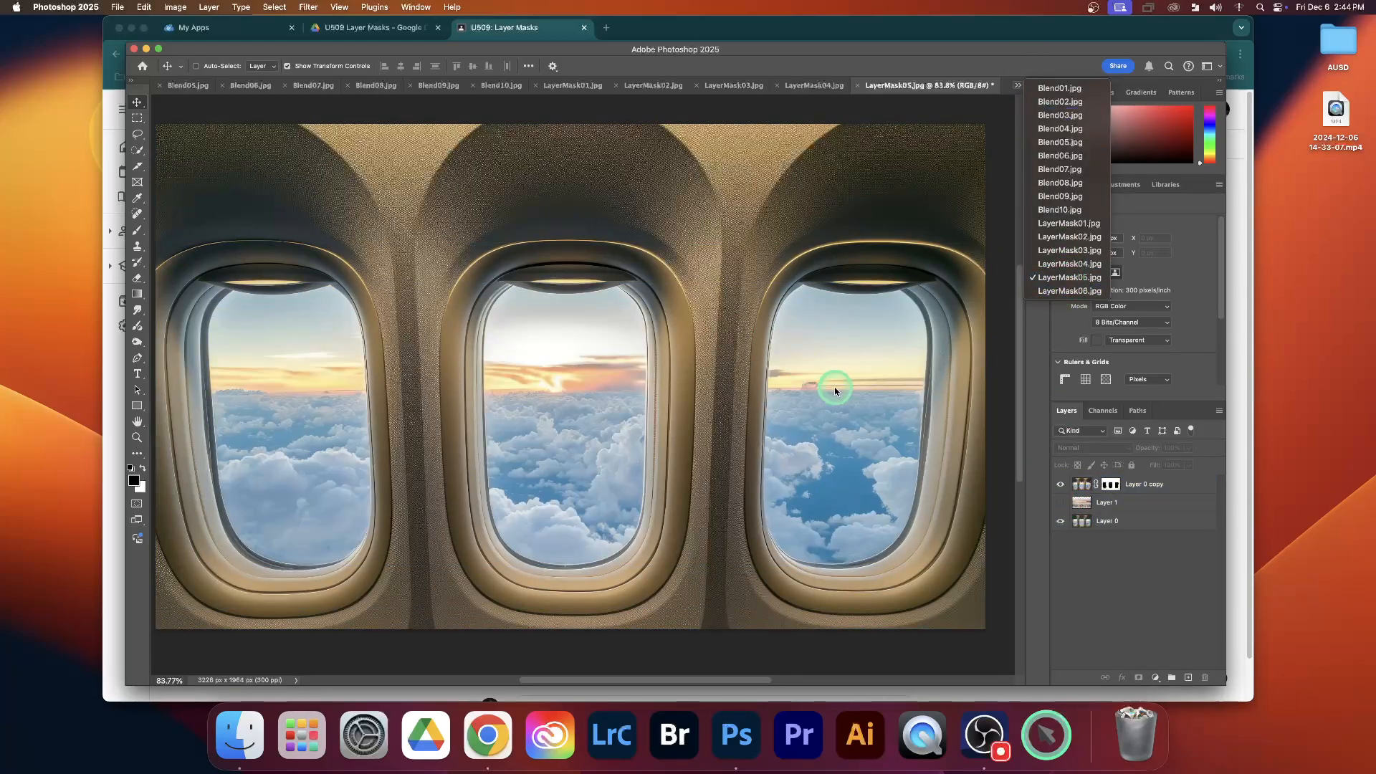
{"action": "left_click", "coordinate": [1061, 291]}
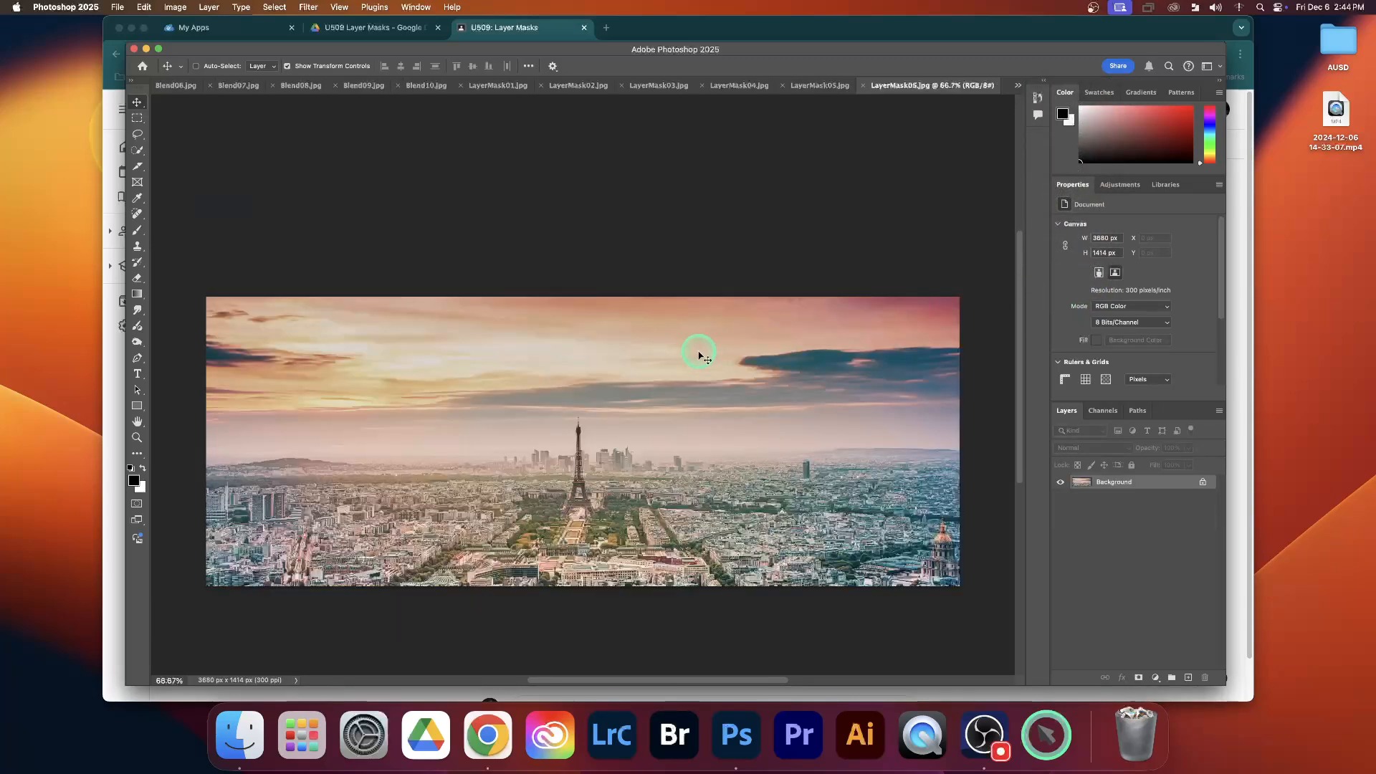
{"action": "left_click", "coordinate": [814, 87]}
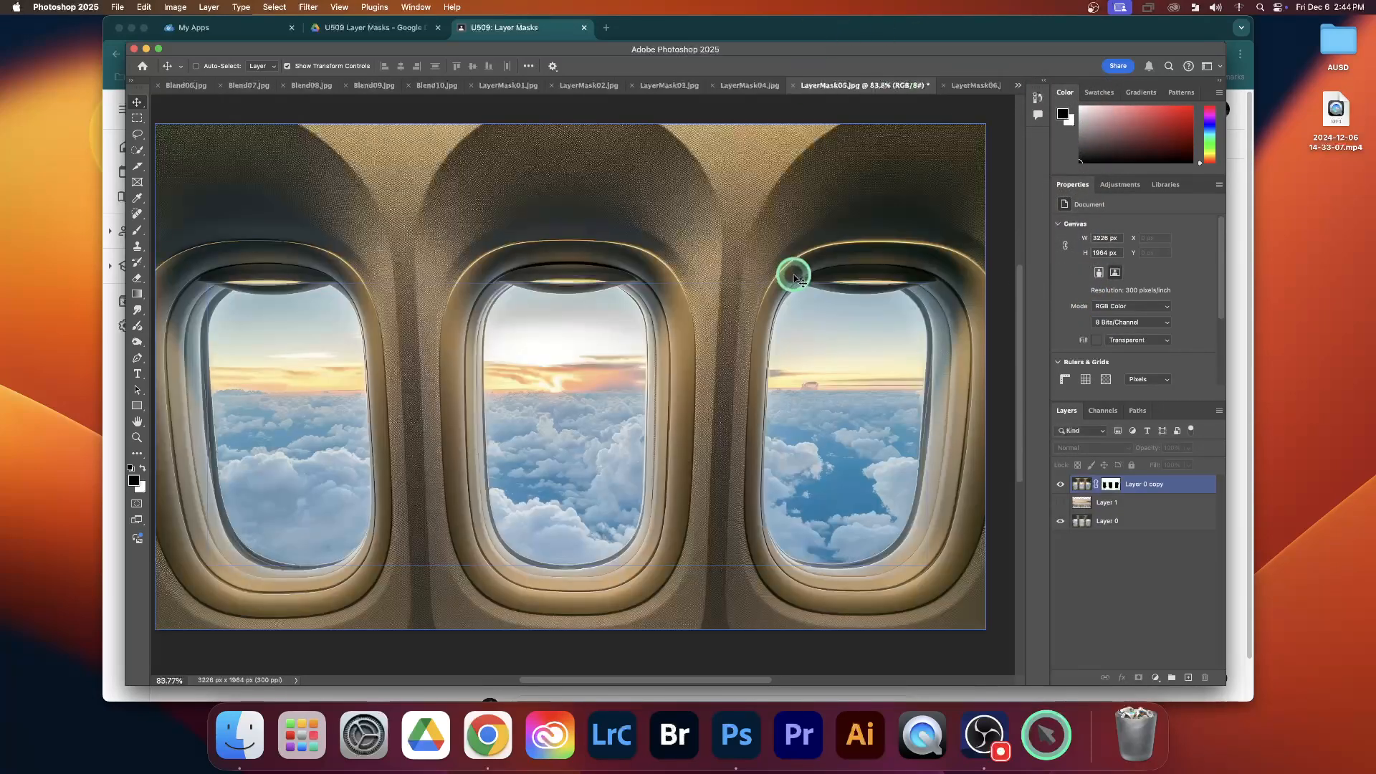
Delete the masked Layer 0 copy and Layer 1 from LayerMask05, keeping only Layer 0
{"action": "left_click_drag", "start_coordinate": [1145, 484], "coordinate": [1171, 494]}
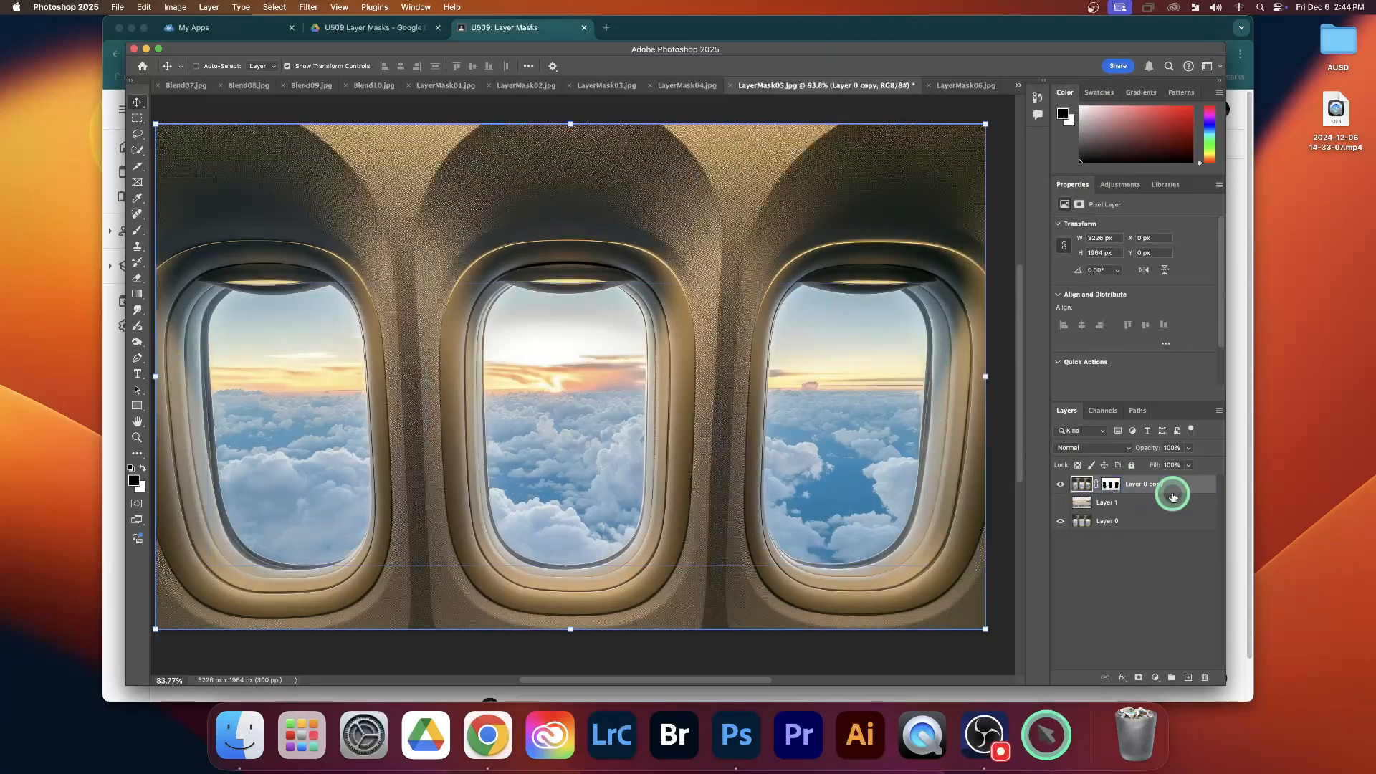
{"action": "left_click", "coordinate": [1184, 505], "text": "shift"}
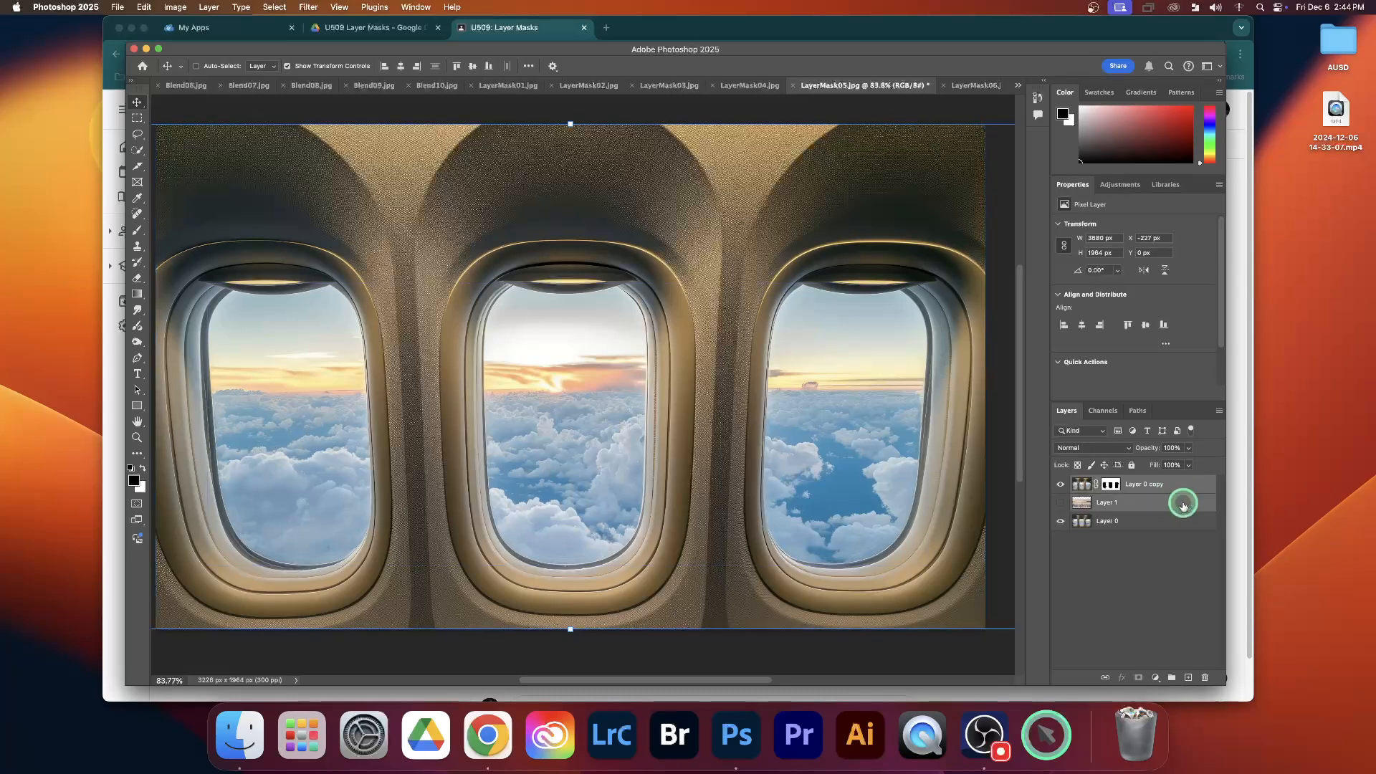
{"action": "left_click", "coordinate": [1204, 677]}
{"action": "left_click", "coordinate": [712, 242]}
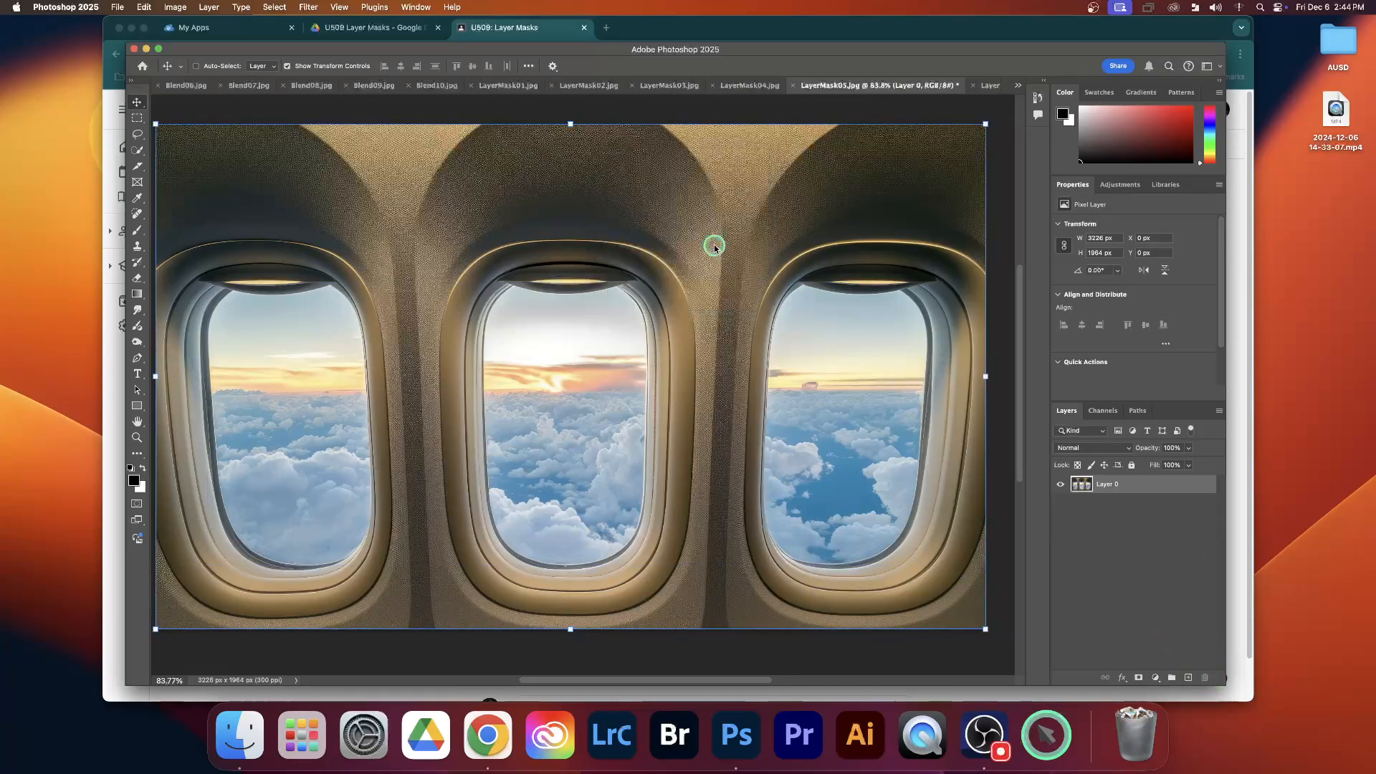
Select the sky in all three airplane windows with the Quick Selection tool and hide it with a layer mask
{"action": "left_click", "coordinate": [137, 149]}
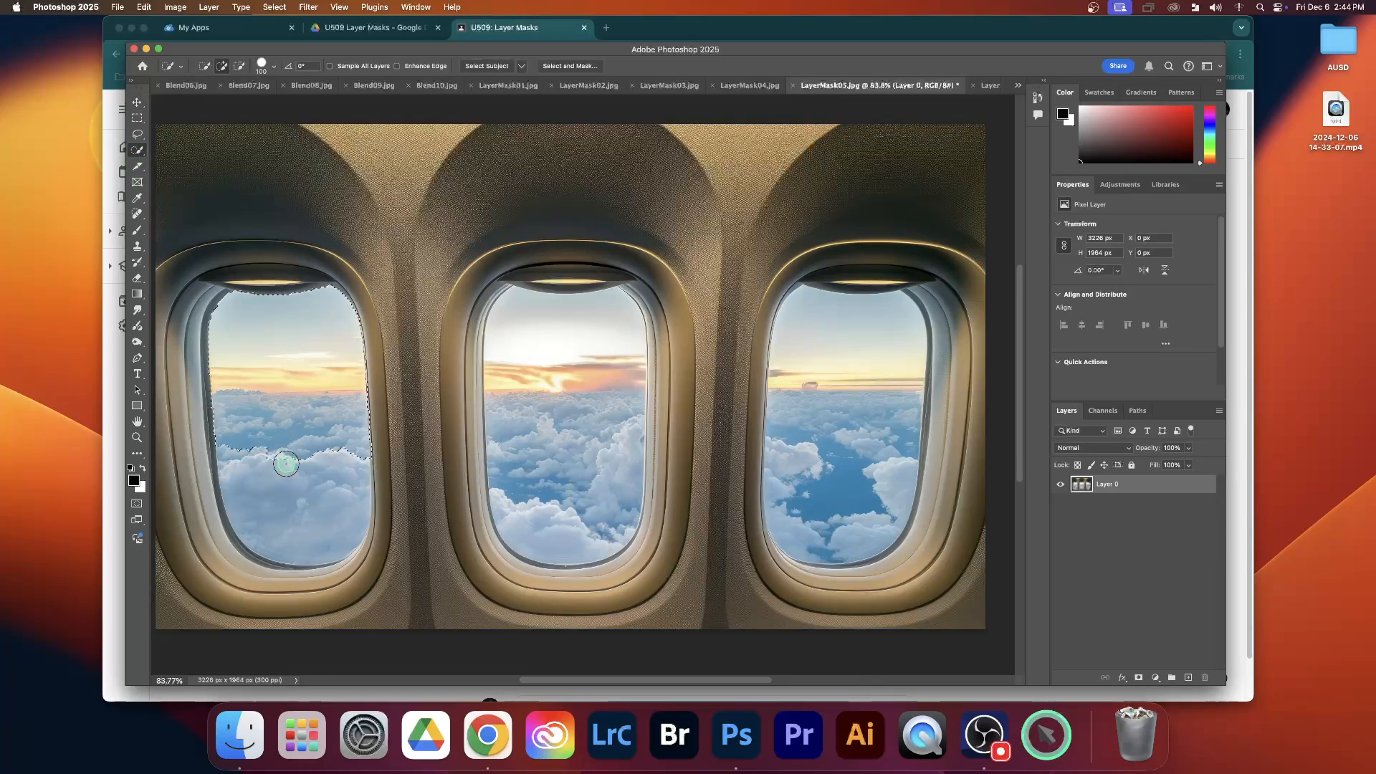
{"action": "mouse_move", "coordinate": [567, 326]}
{"action": "left_mouse_down"}
{"action": "mouse_move", "coordinate": [568, 492]}
{"action": "mouse_move", "coordinate": [624, 547]}
{"action": "left_mouse_up"}
{"action": "mouse_move", "coordinate": [892, 326]}
{"action": "left_mouse_down"}
{"action": "mouse_move", "coordinate": [855, 386]}
{"action": "mouse_move", "coordinate": [844, 506]}
{"action": "left_mouse_up"}
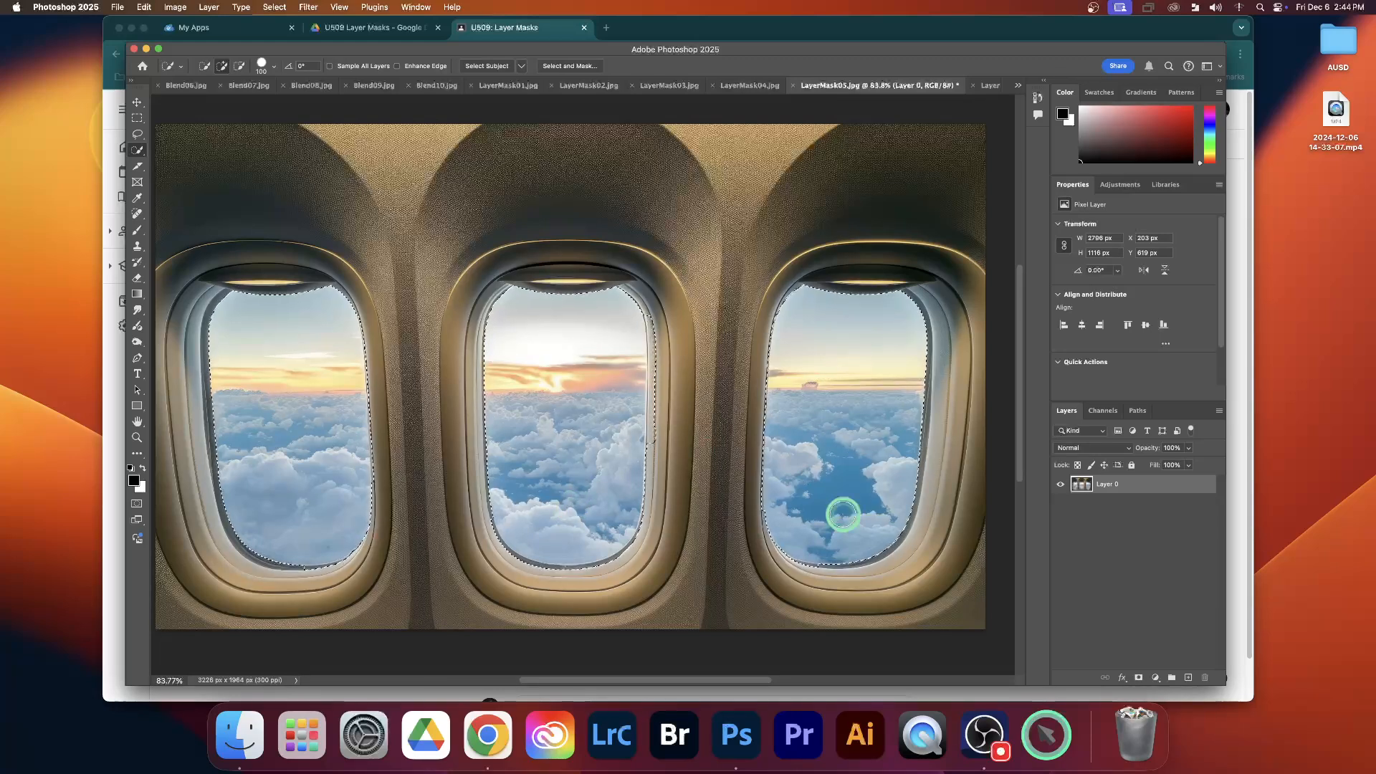
{"action": "left_click", "coordinate": [1136, 677]}
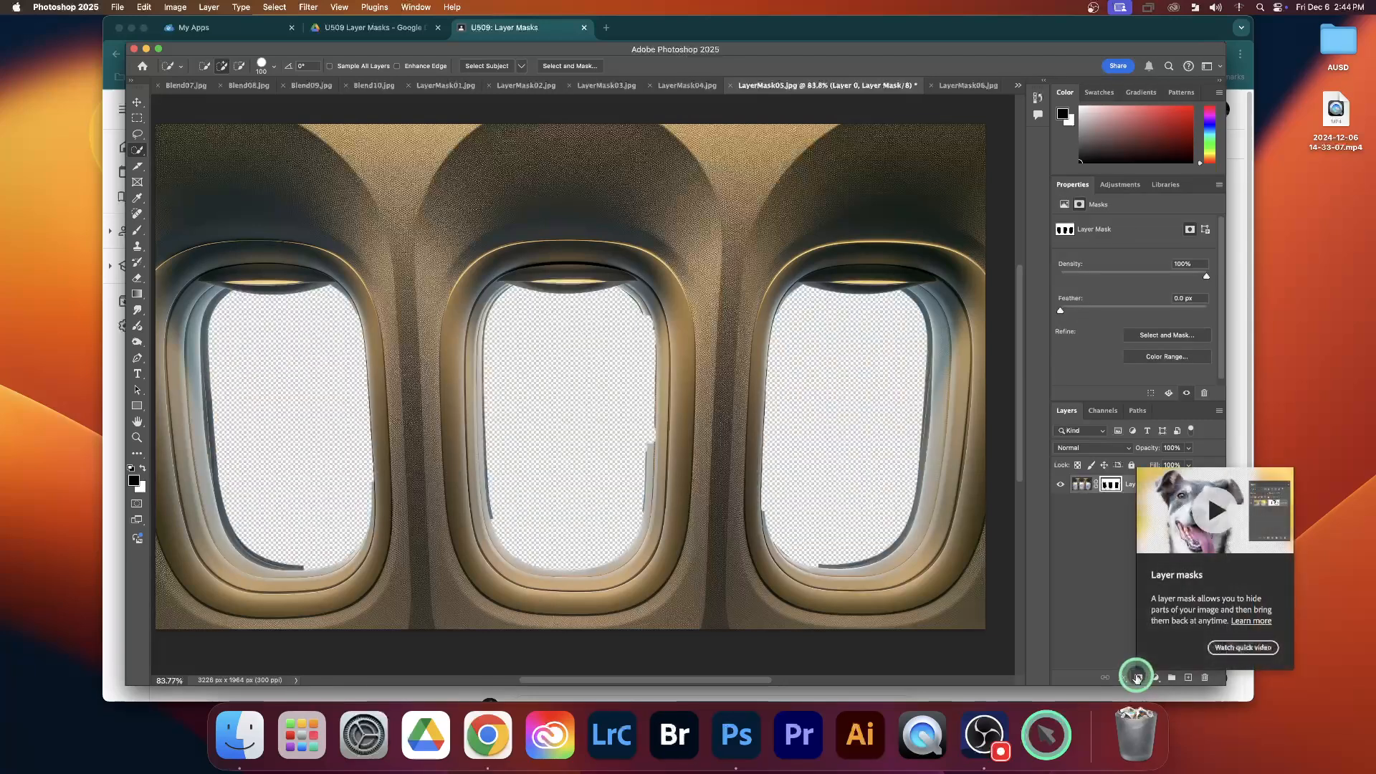
Undo the layer mask on the three-window image and deselect the window areas
{"action": "key", "text": "super+z"}
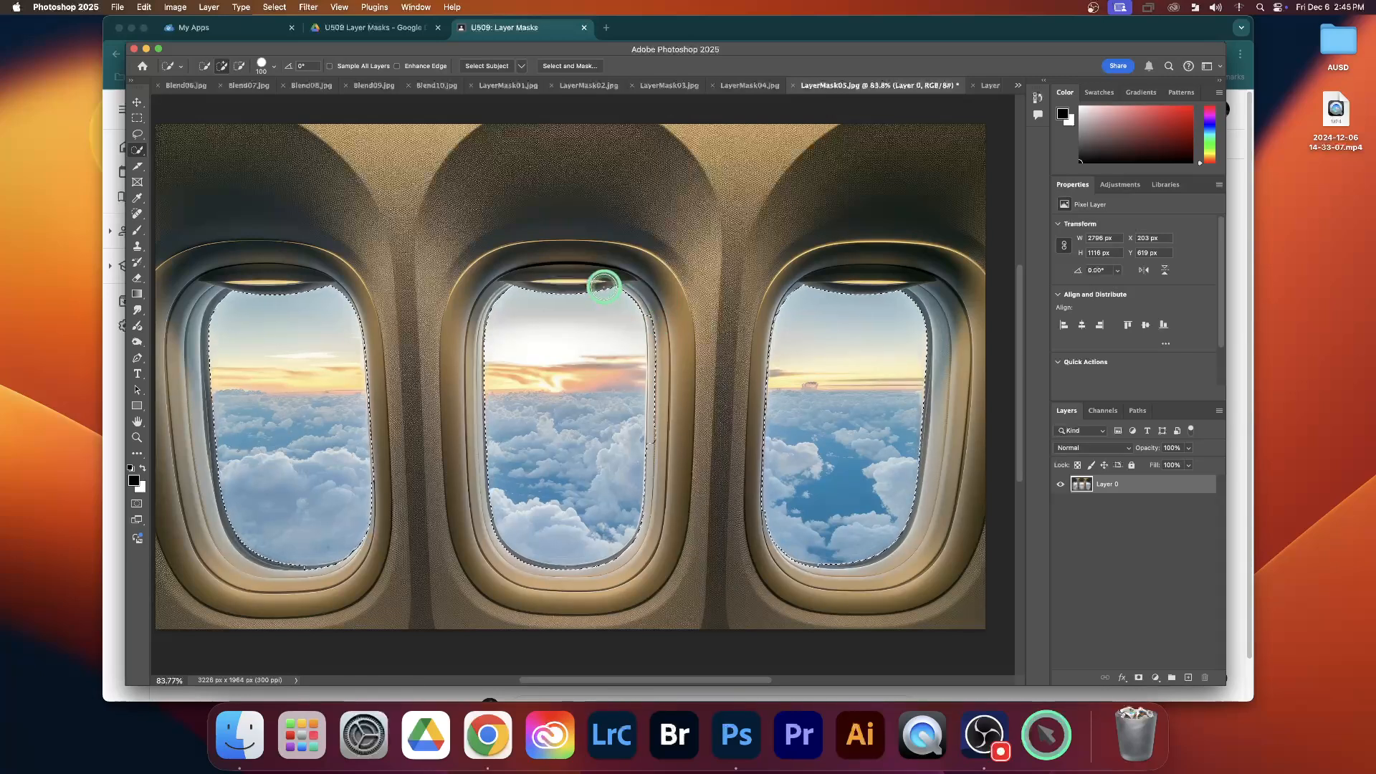
{"action": "left_click", "coordinate": [276, 7]}
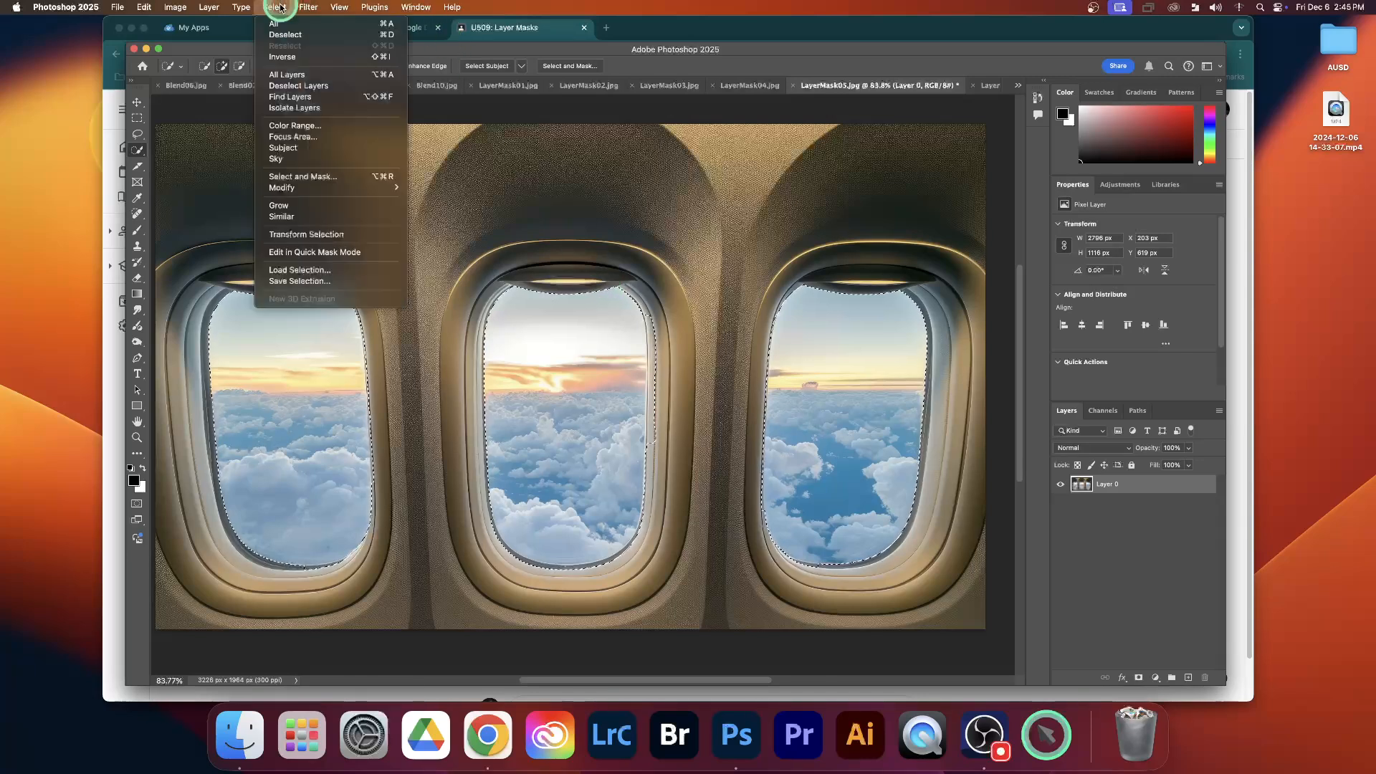
{"action": "left_click", "coordinate": [284, 35]}
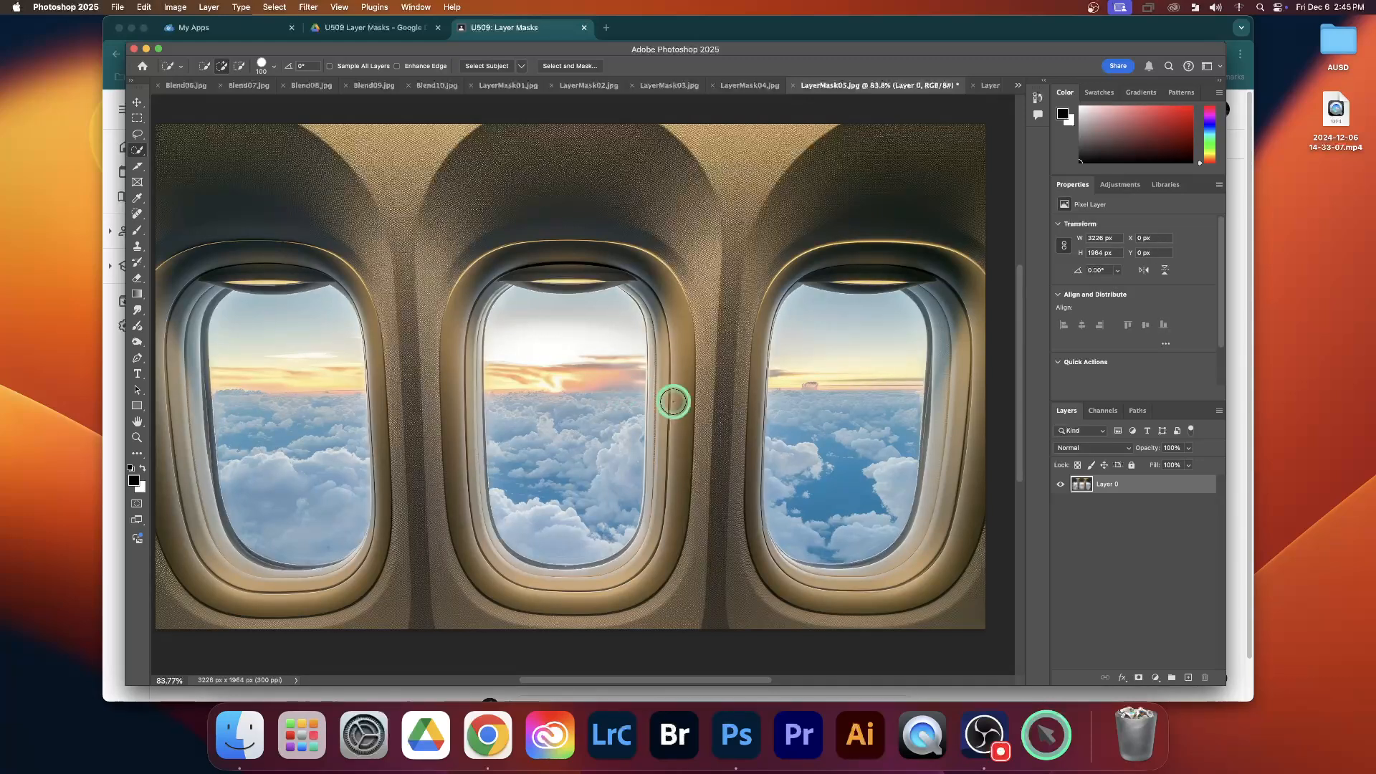
Review the LayerMask03 shark composite alongside the LayerMask04 and LayerMask05 images
{"action": "left_click", "coordinate": [745, 89]}
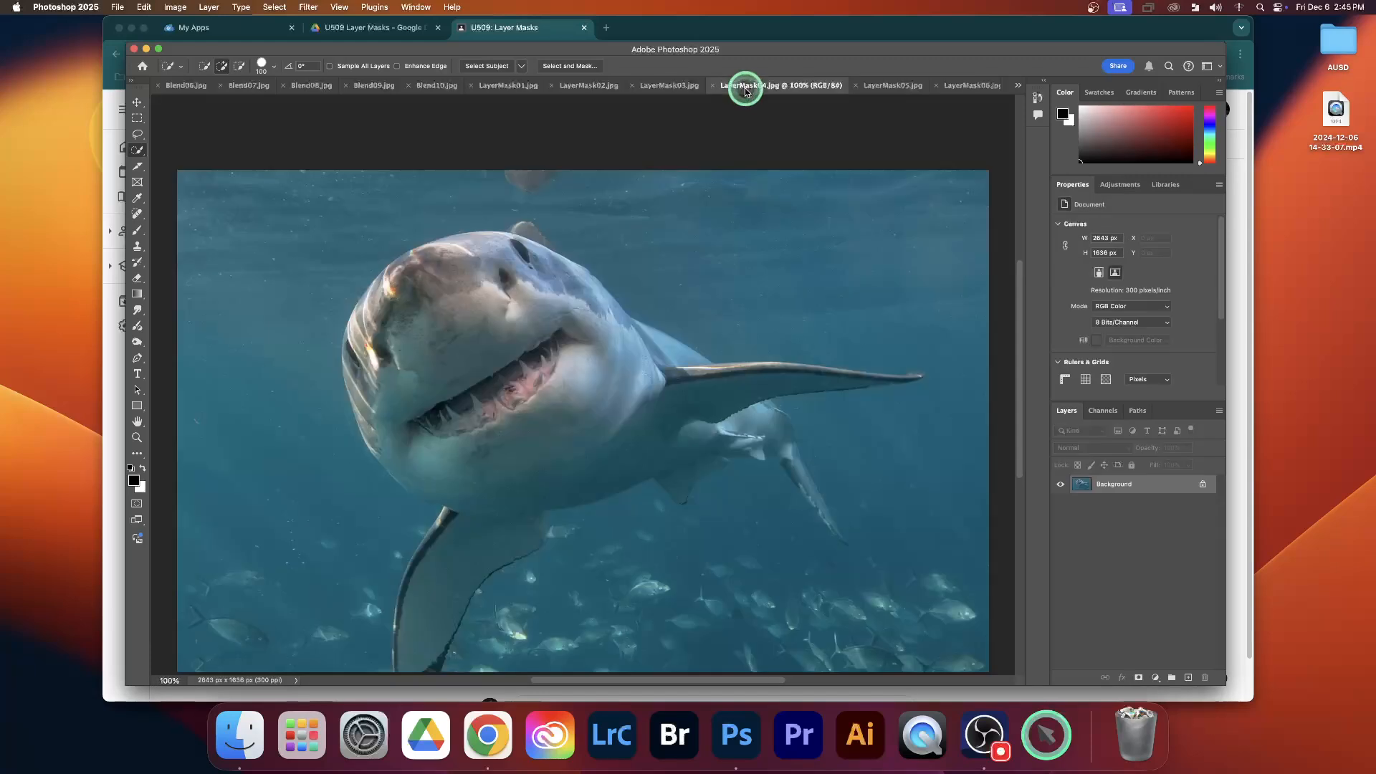
{"action": "left_click", "coordinate": [657, 85]}
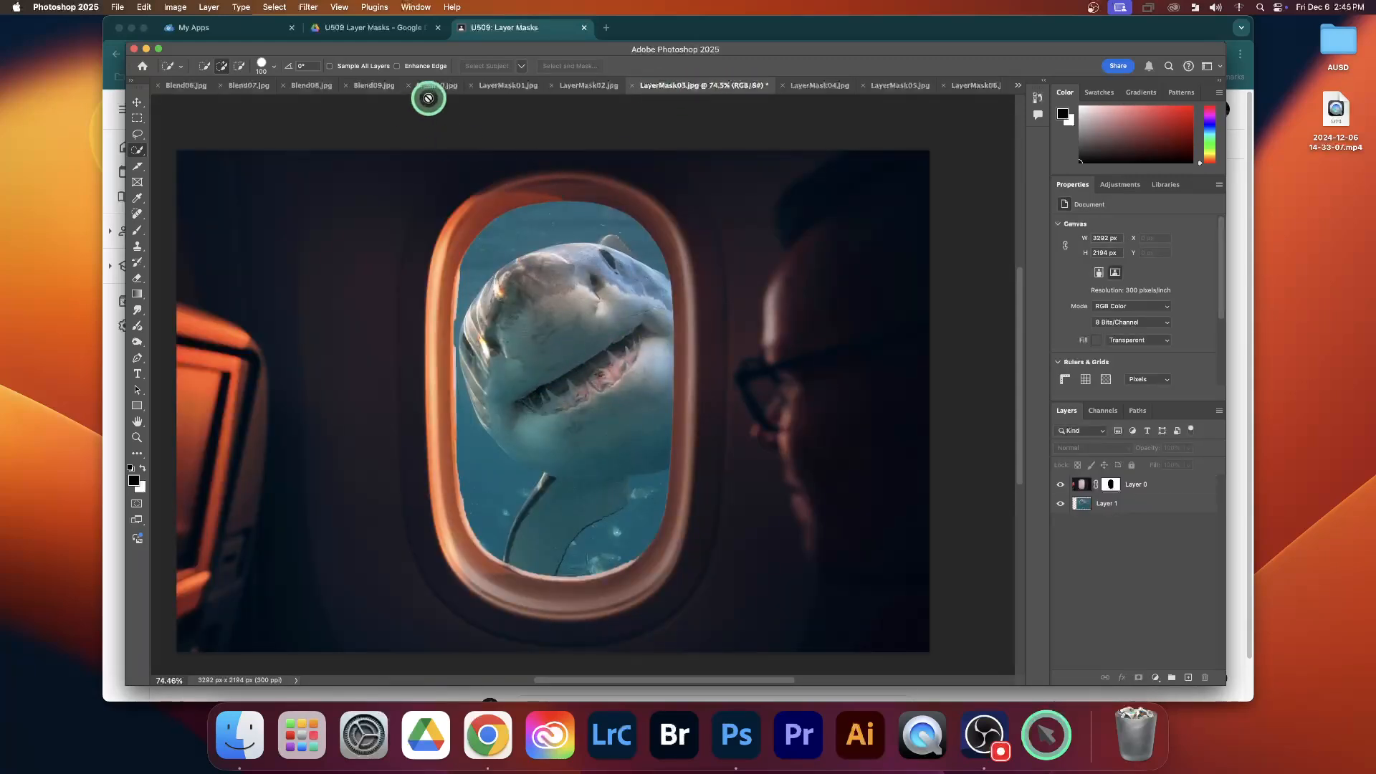
{"action": "left_click", "coordinate": [892, 88]}
{"action": "left_click", "coordinate": [745, 85]}
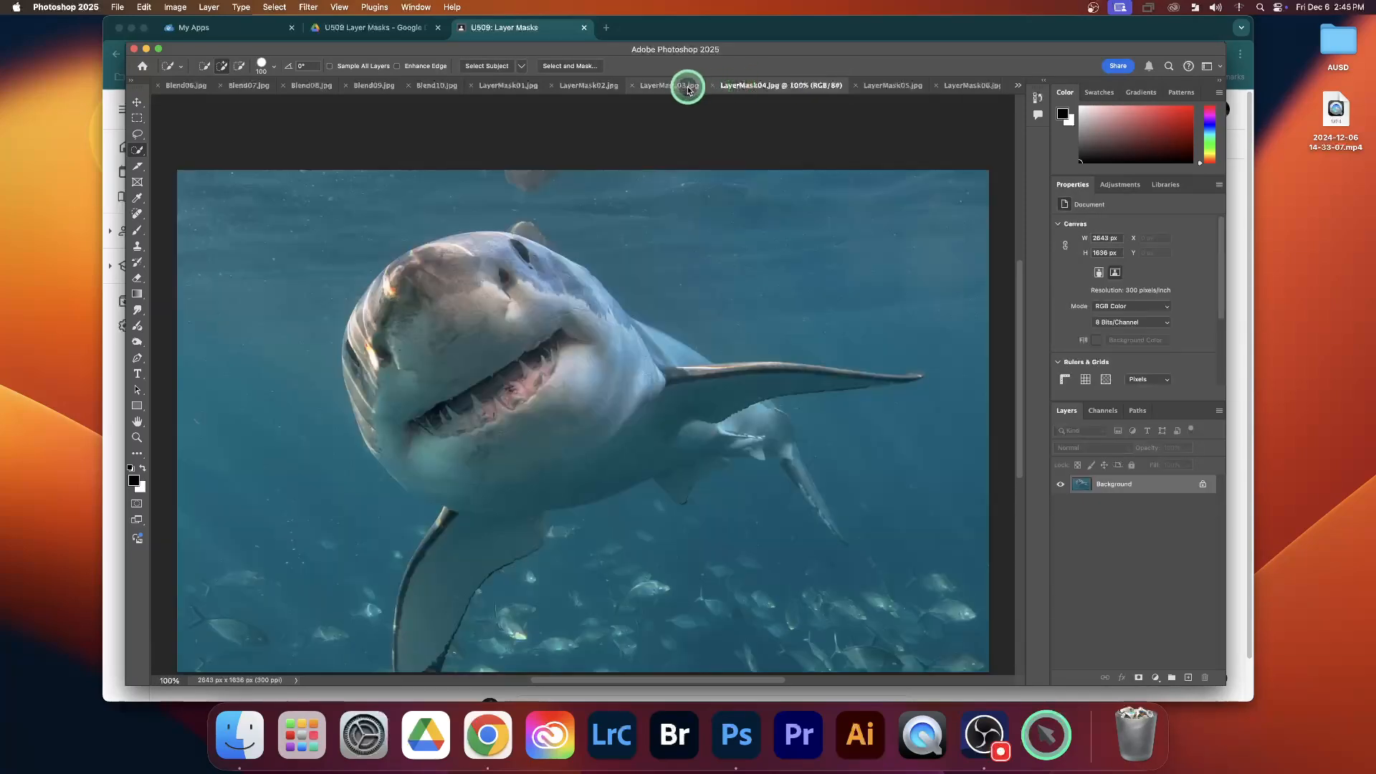
Compare the LayerMask03 airplane window composite with the original LayerMask04 shark image
{"action": "left_click", "coordinate": [658, 87]}
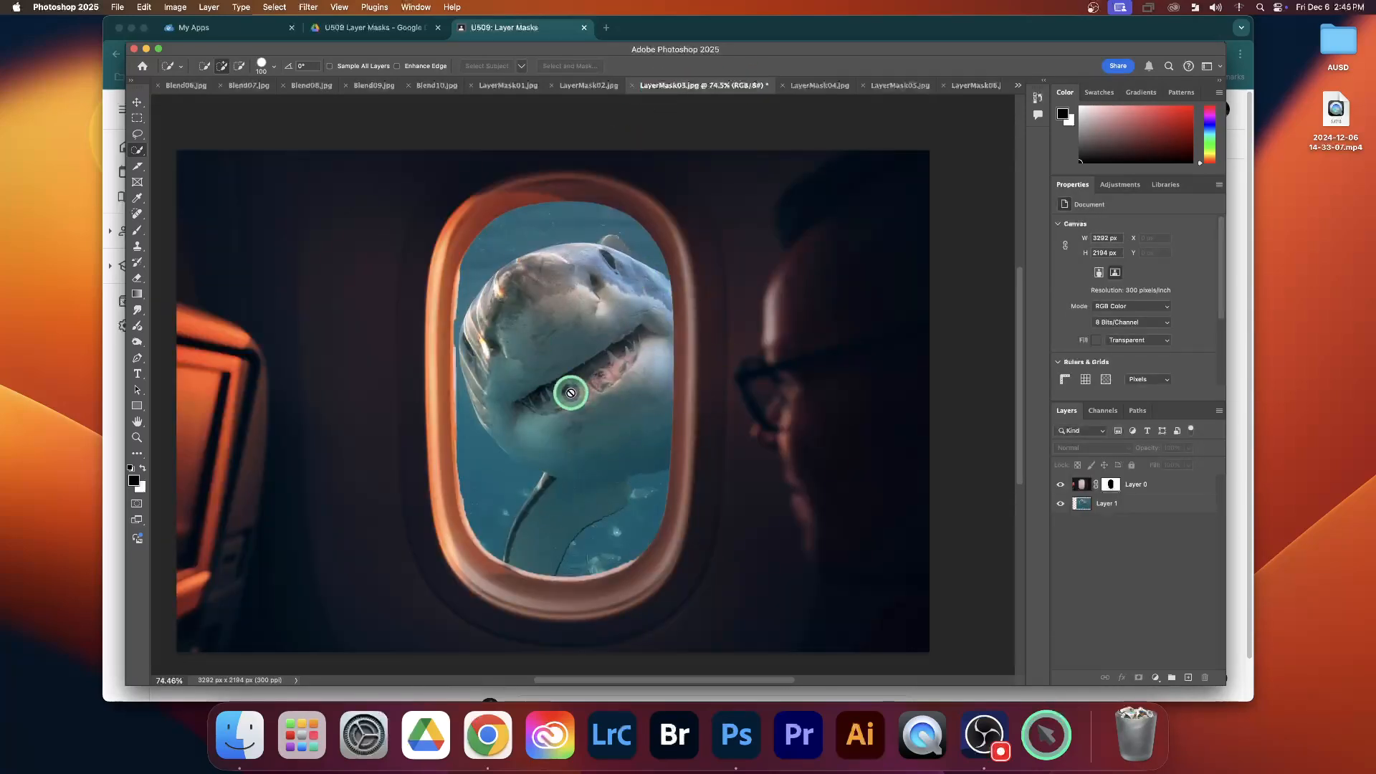
{"action": "left_click", "coordinate": [804, 85]}
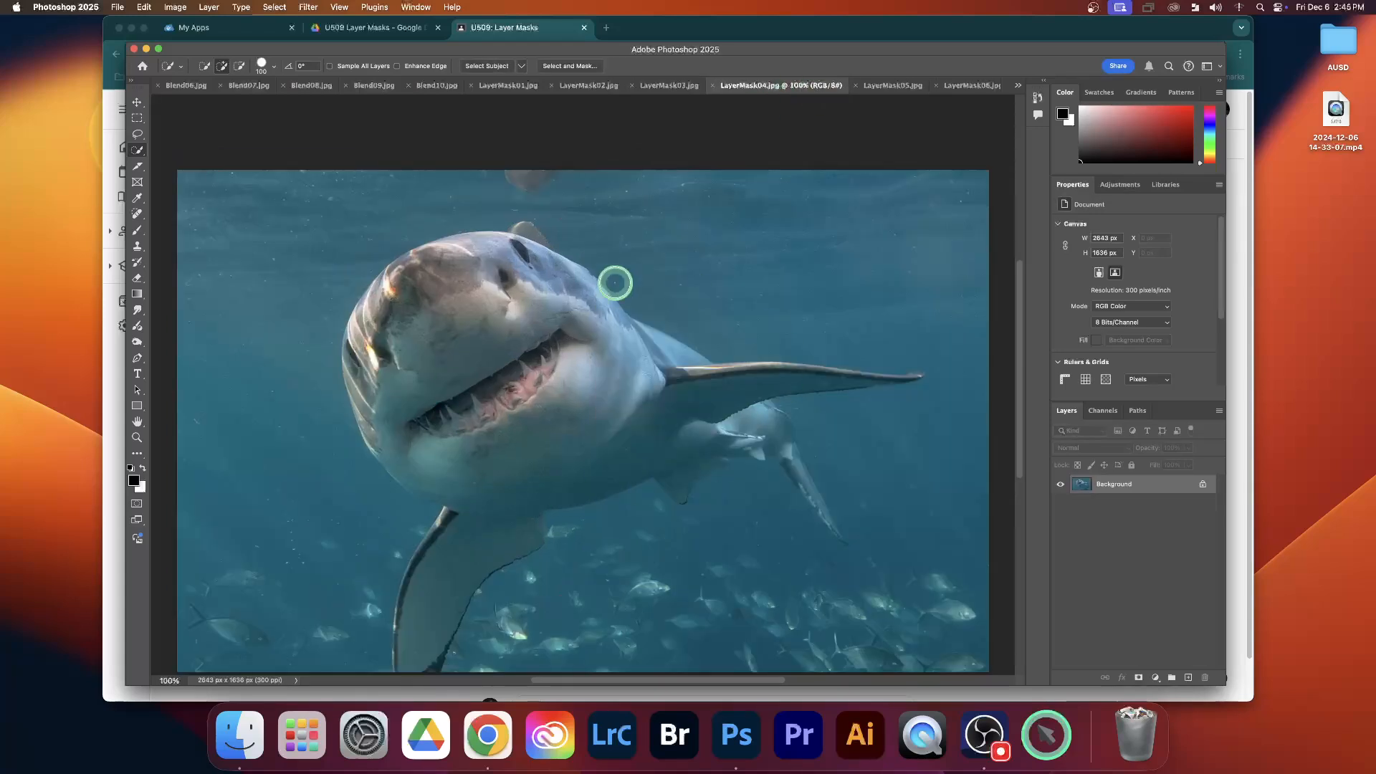
{"action": "scroll", "coordinate": [524, 323], "scroll_direction": "down", "scroll_amount": 2}
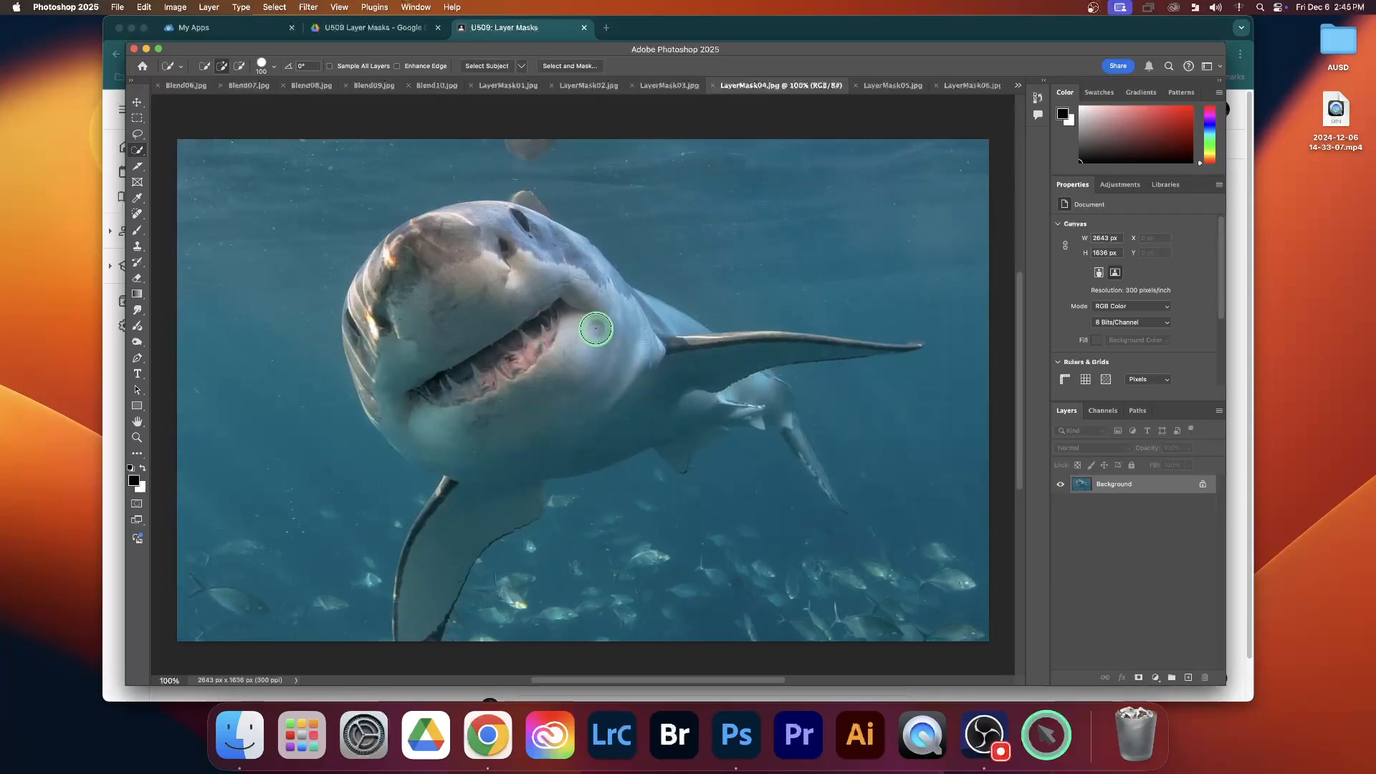
{"action": "left_click", "coordinate": [668, 85]}
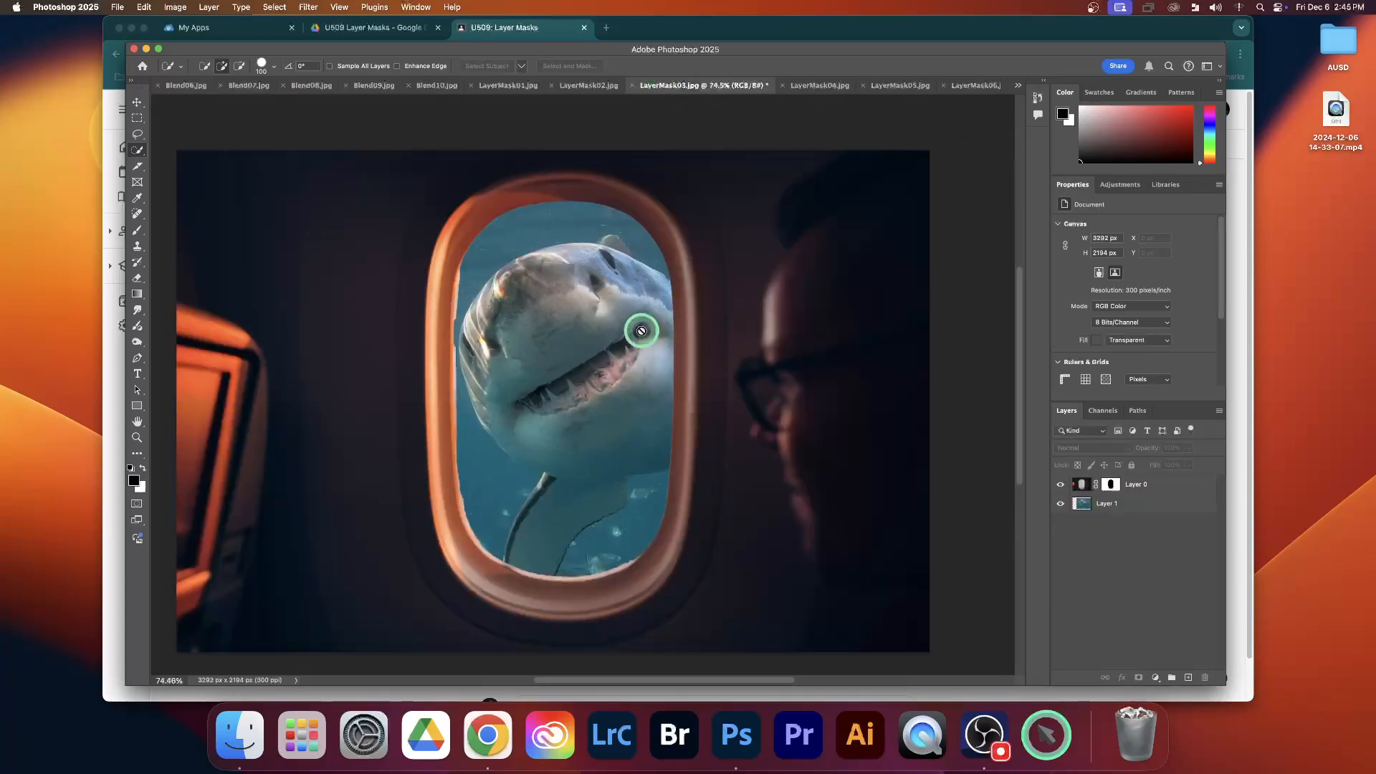
Bring up the Blend01 room composite and switch to the U509: Layer Masks assignment instructions in Chrome
{"action": "left_click", "coordinate": [1018, 86]}
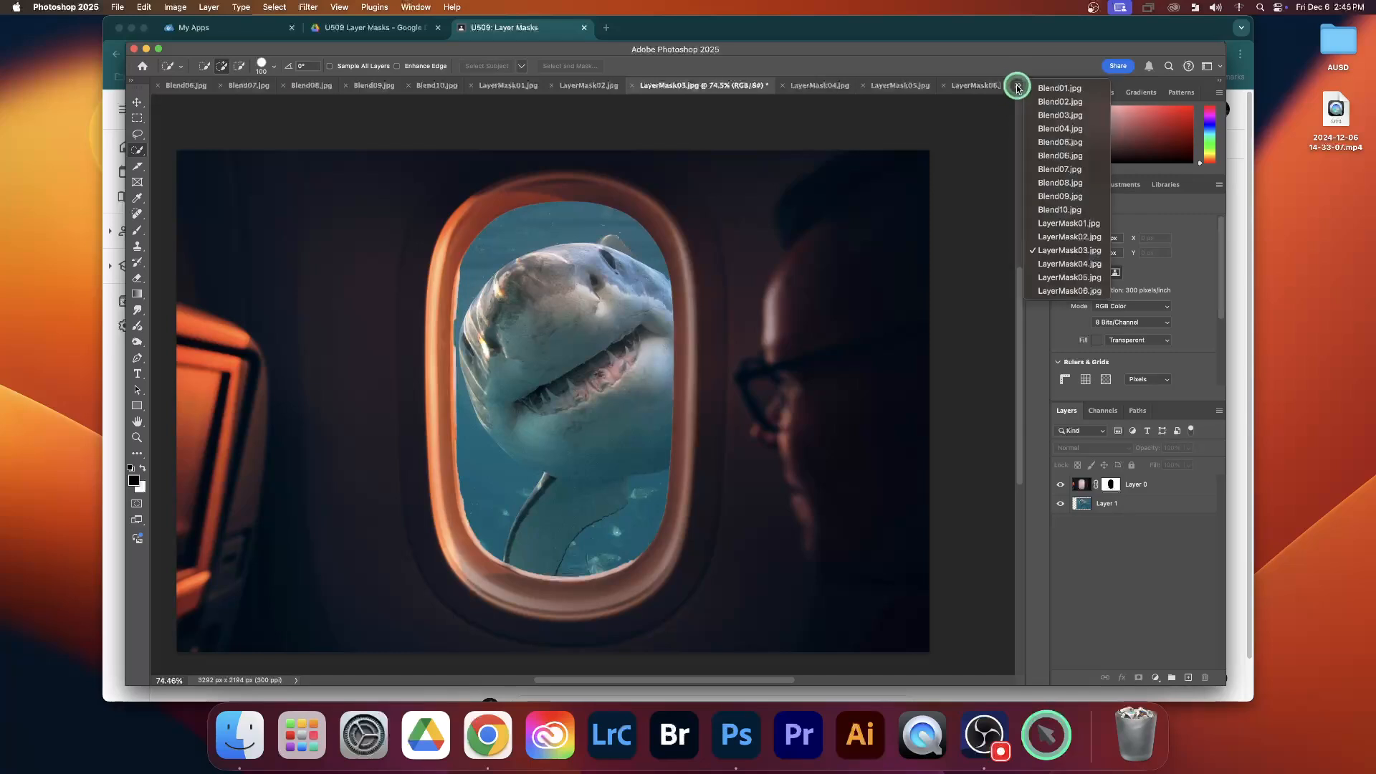
{"action": "left_click", "coordinate": [1059, 89]}
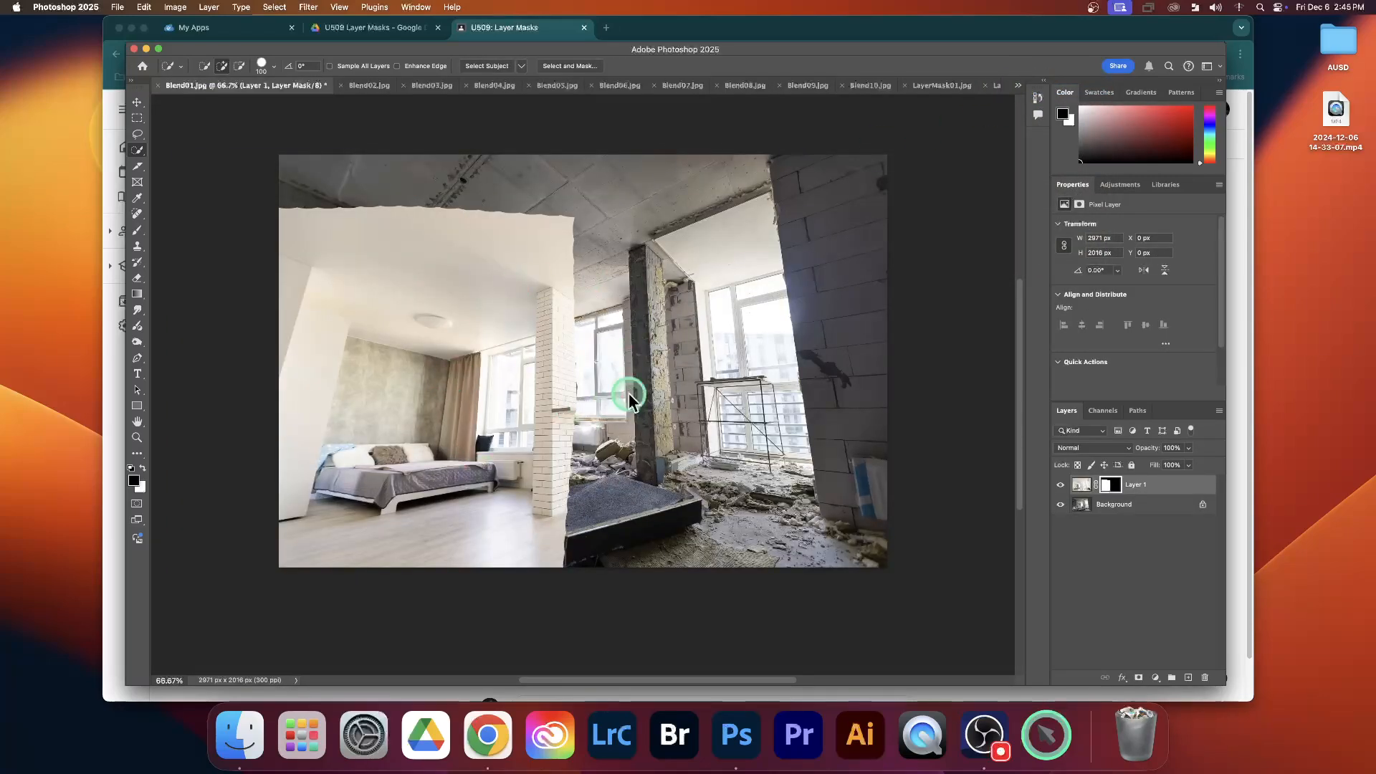
{"action": "left_click", "coordinate": [1238, 225]}
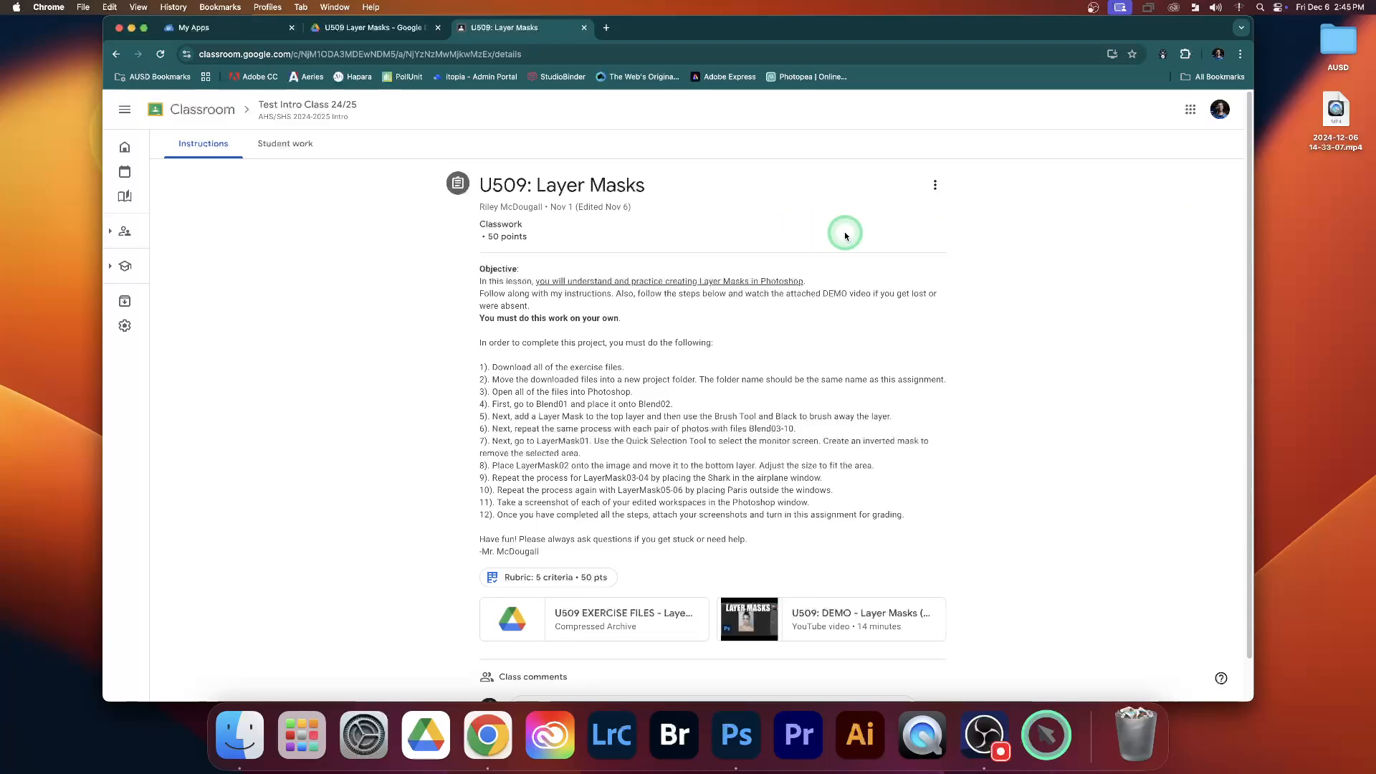